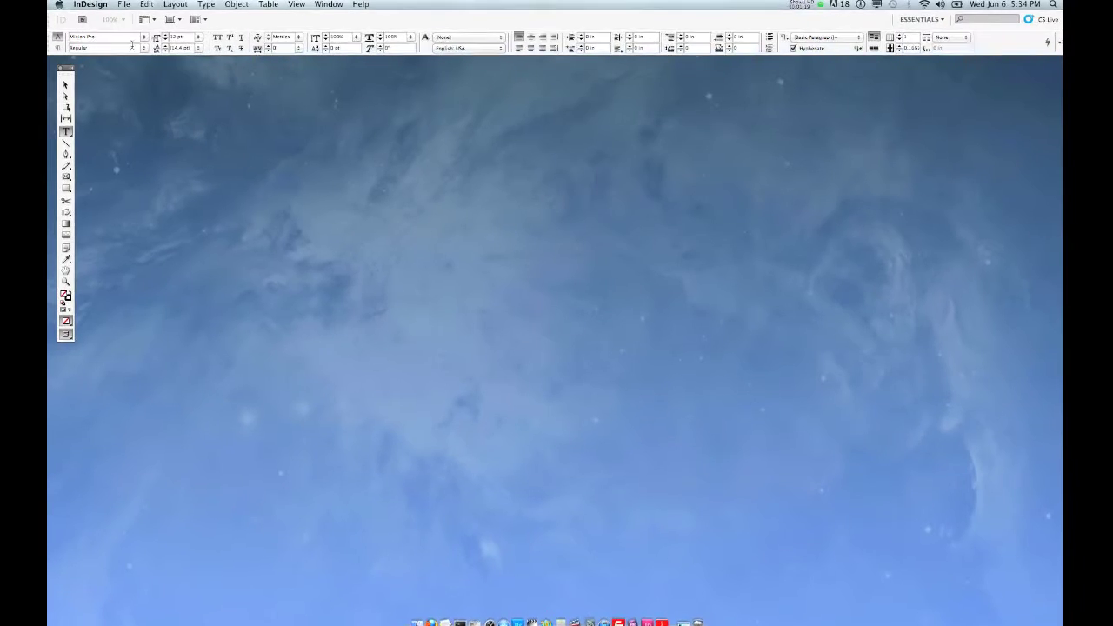
- Create a new print document with 3 facing Letter pages in landscape orientation and 3 columns
{"action": "left_click", "coordinate": [127, 5]}
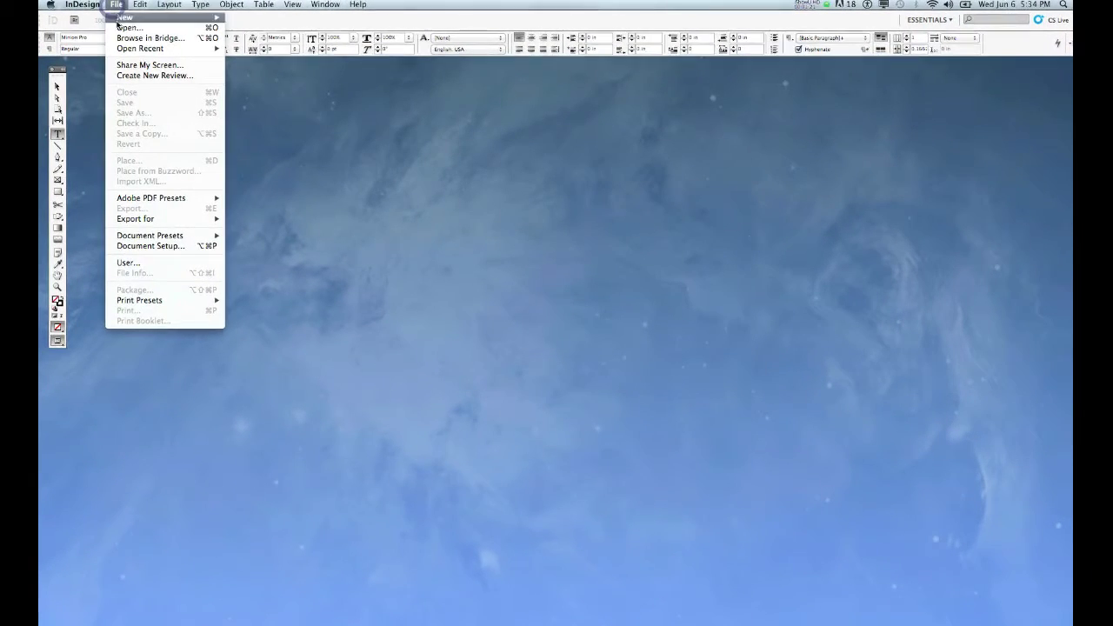
{"action": "mouse_move", "coordinate": [127, 17]}
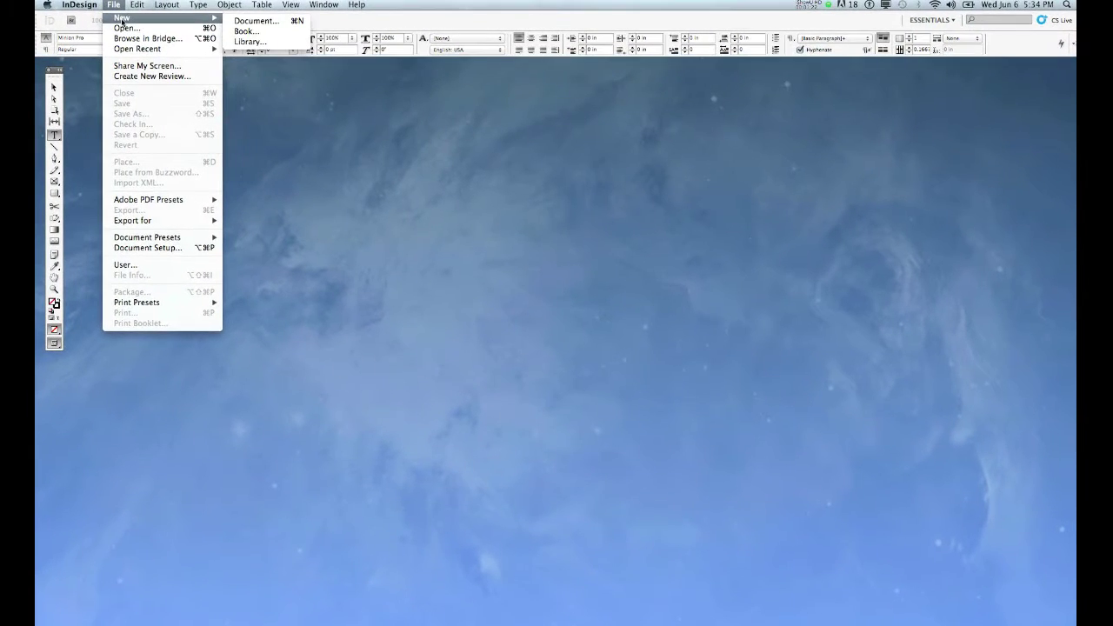
{"action": "left_click", "coordinate": [259, 24]}
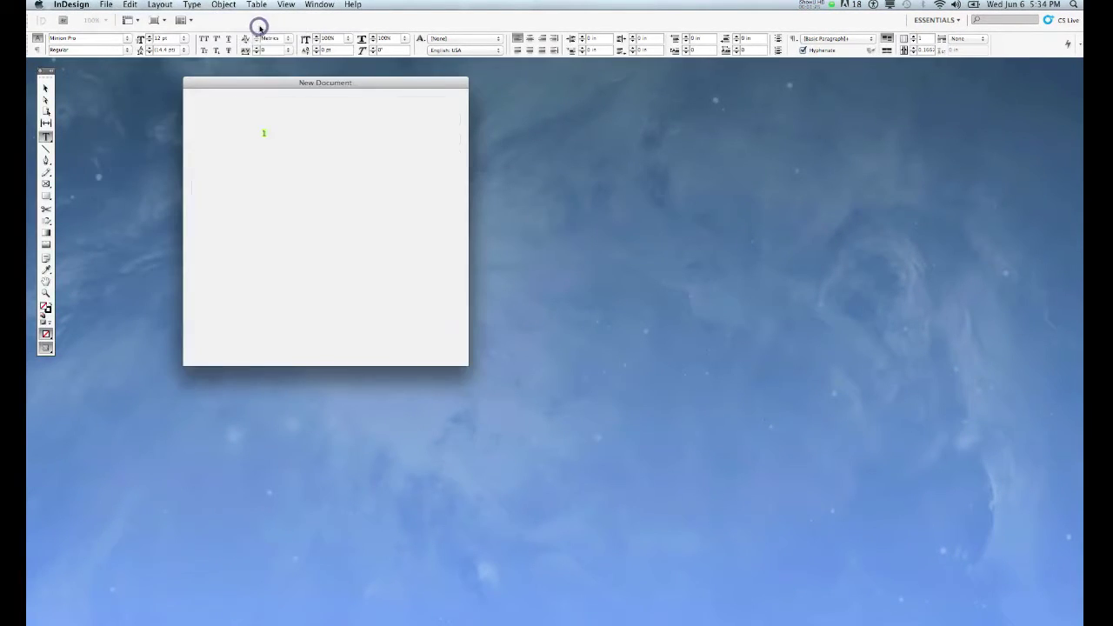
{"action": "left_click_drag", "start_coordinate": [286, 84], "coordinate": [415, 149]}
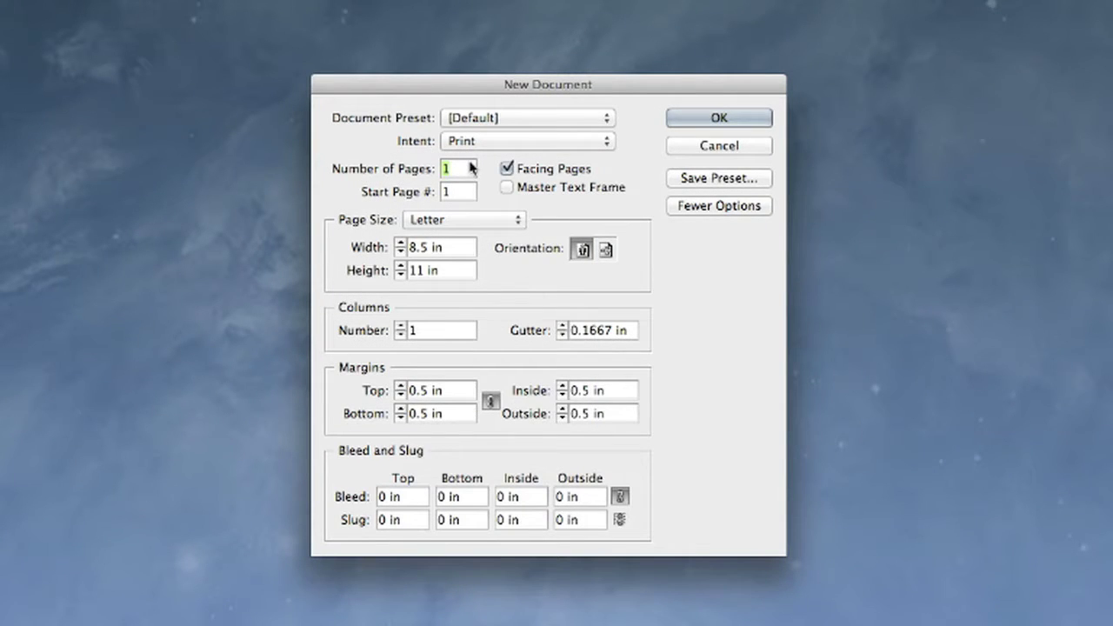
{"action": "type", "text": "3"}
{"action": "left_click", "coordinate": [606, 250]}
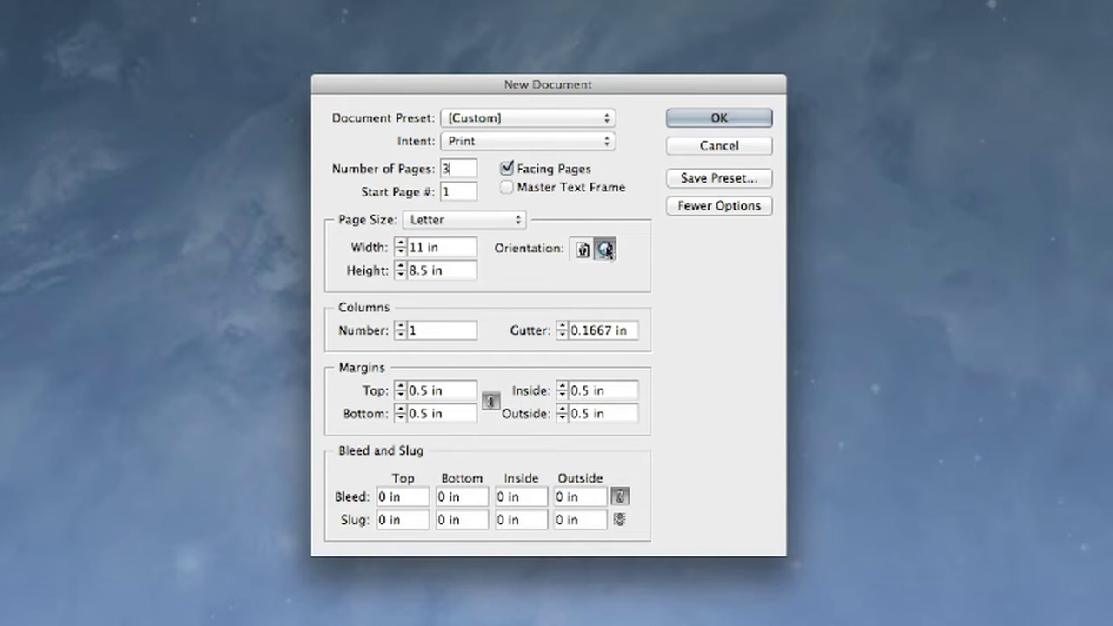
{"action": "left_click", "coordinate": [400, 326]}
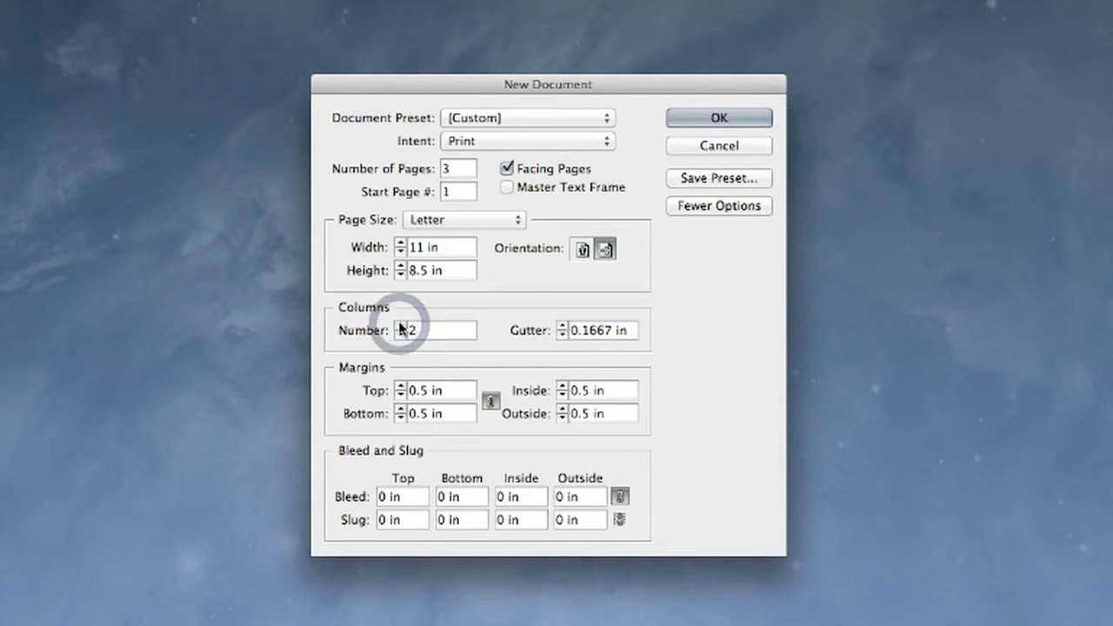
{"action": "left_click", "coordinate": [400, 326]}
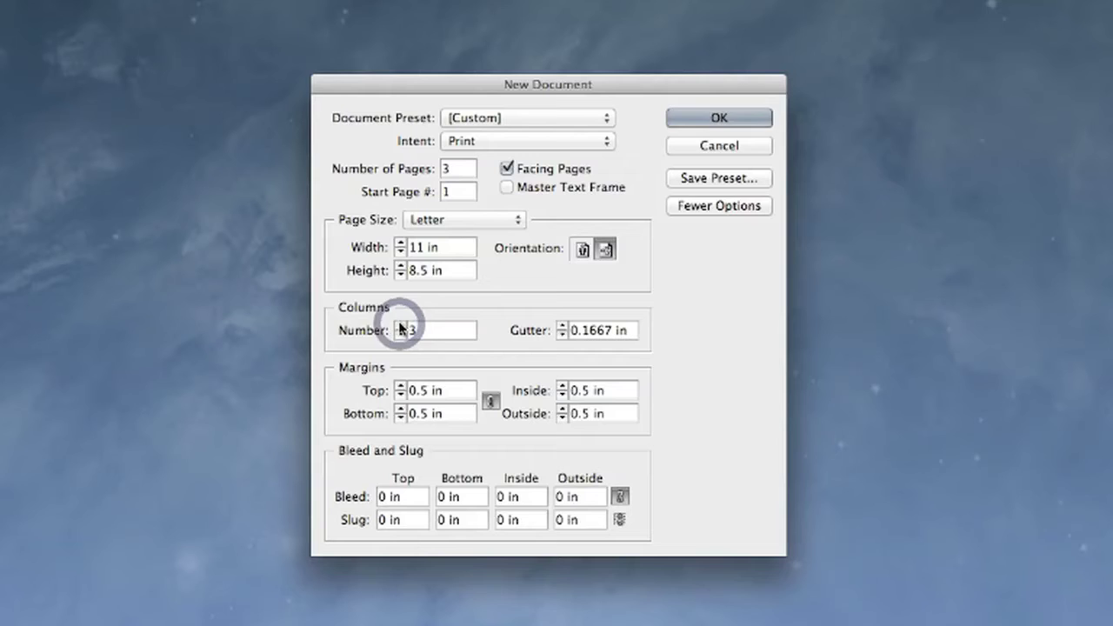
{"action": "left_click", "coordinate": [733, 116]}
- Examine the layout of all the document's pages and bring the first page into close view
{"action": "left_click", "coordinate": [560, 165]}
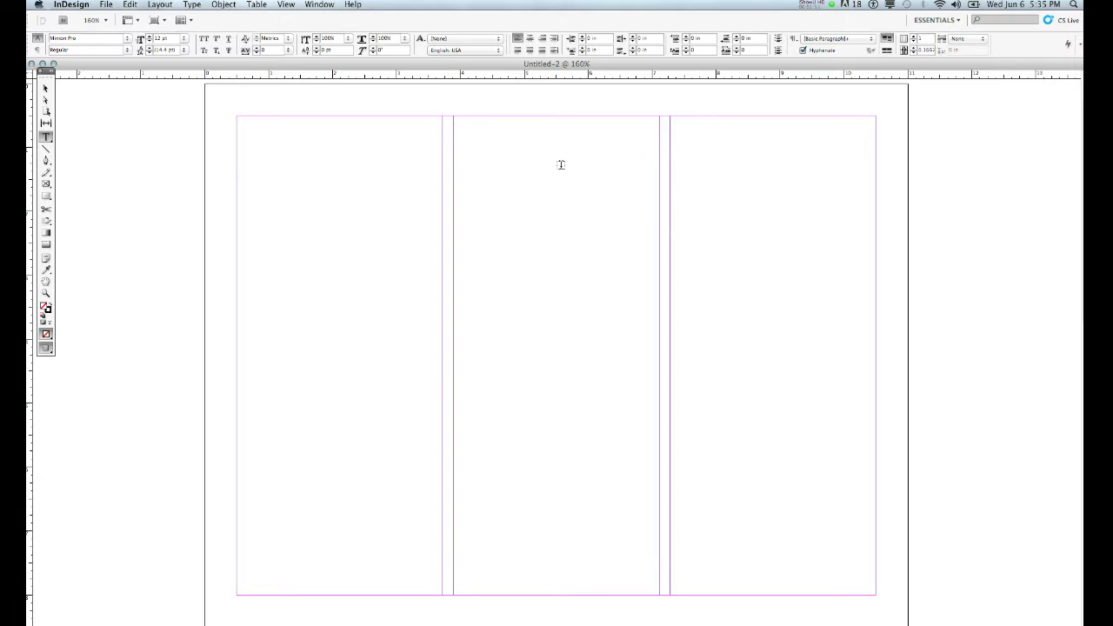
{"action": "key", "text": "super+minus"}
{"action": "key", "text": "super+minus"}
{"action": "key", "text": "super+minus"}
{"action": "key", "text": "super+minus"}
{"action": "key", "text": "super+minus"}
{"action": "key", "text": "super+minus"}
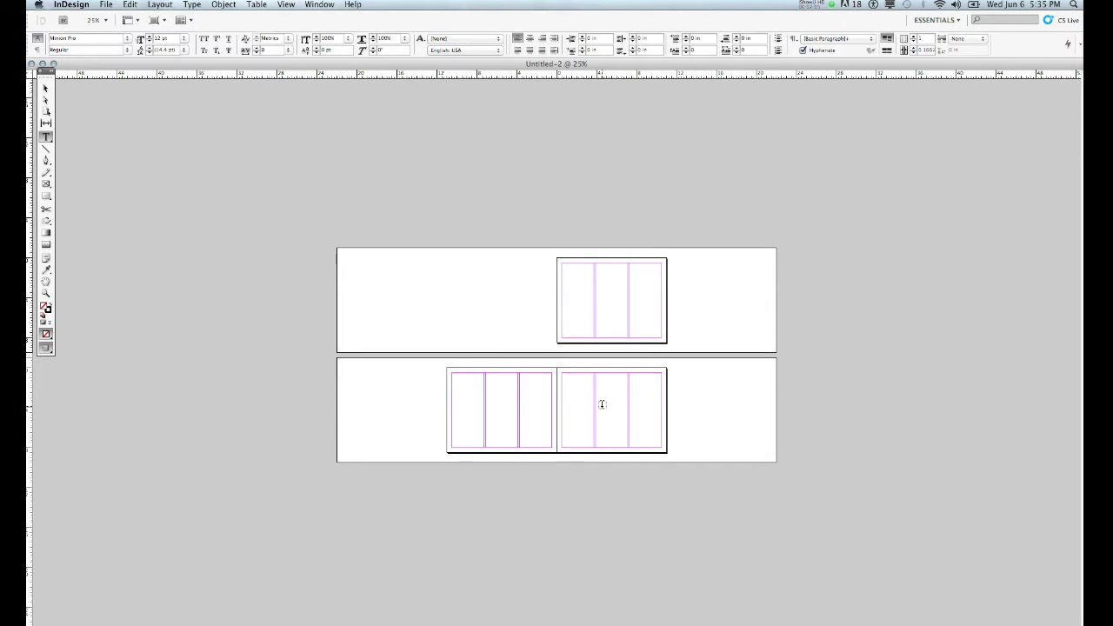
{"action": "left_click", "coordinate": [47, 295]}
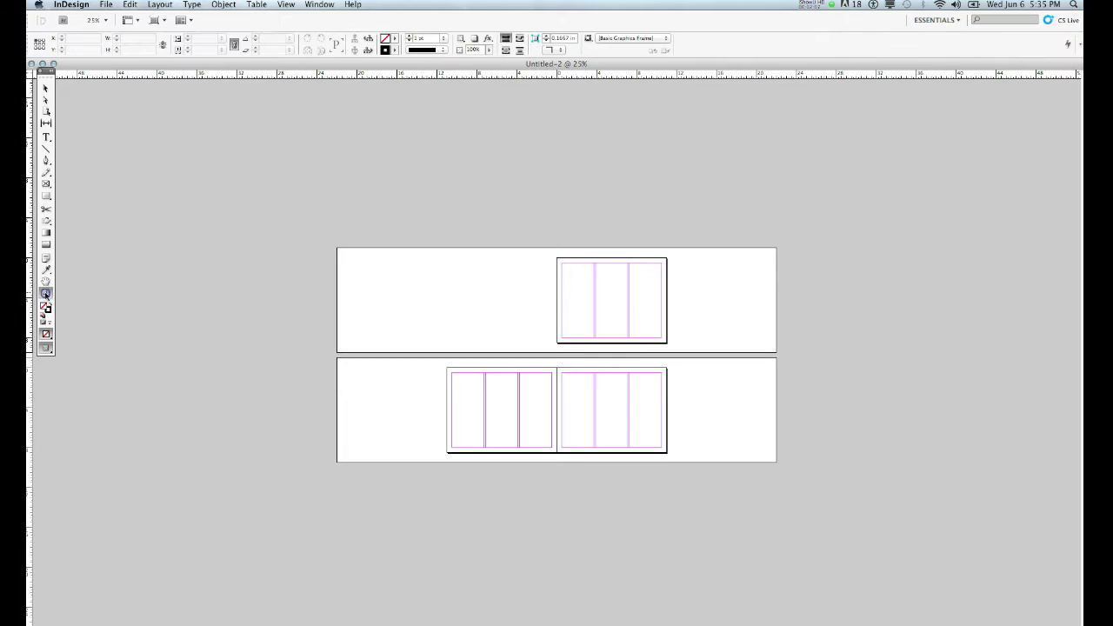
{"action": "left_click", "coordinate": [597, 299]}
{"action": "left_click", "coordinate": [662, 255]}
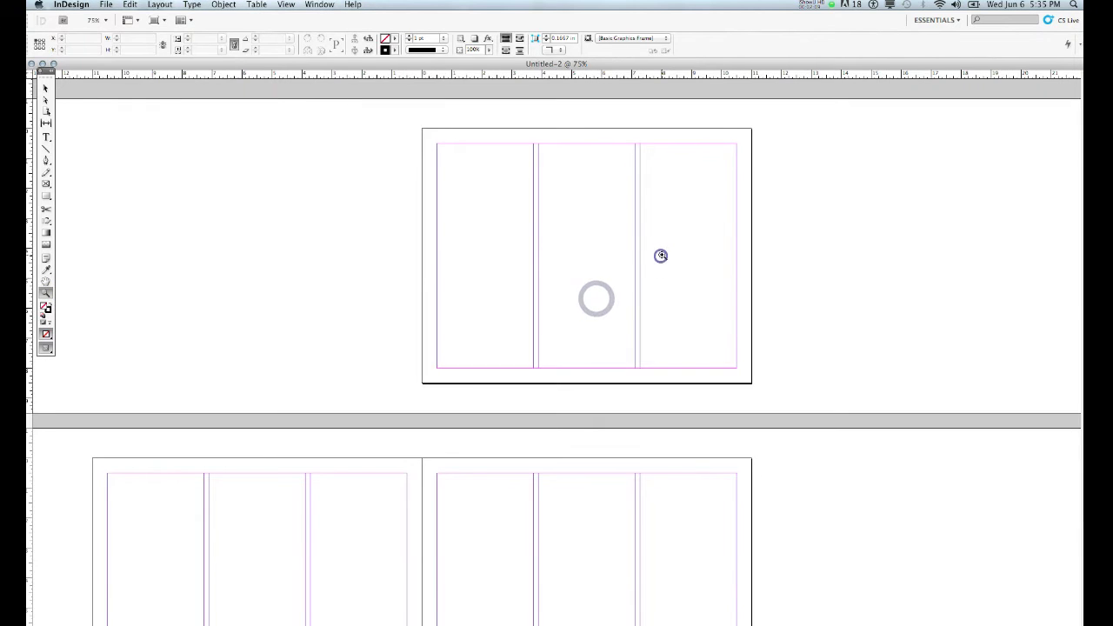
{"action": "left_click", "coordinate": [601, 226]}
{"action": "left_click", "coordinate": [558, 246]}
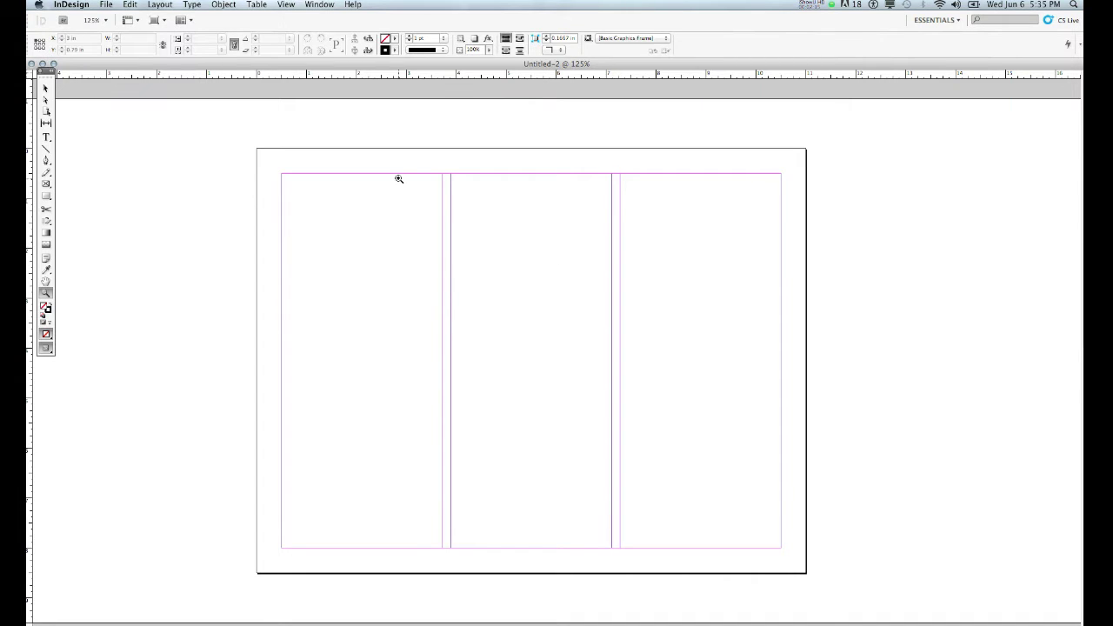
- Draw three text frames about 2.7 to 2.9 in wide and 7 in high, one inside each column of the first page
{"action": "left_click", "coordinate": [47, 137]}
{"action": "left_click_drag", "start_coordinate": [291, 181], "coordinate": [434, 531]}
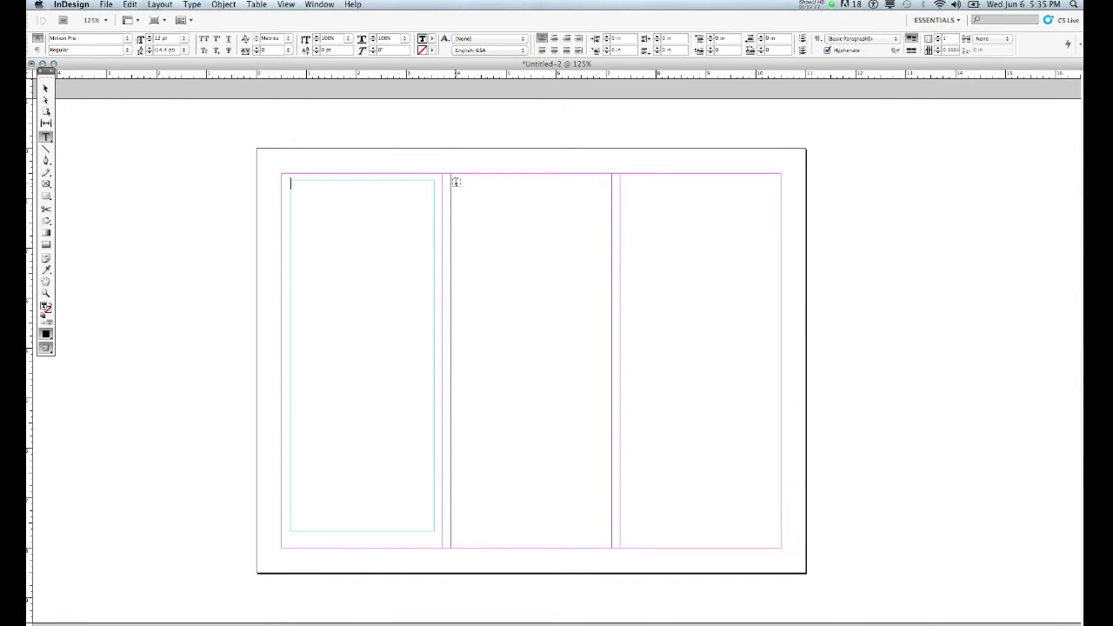
{"action": "left_click_drag", "start_coordinate": [456, 182], "coordinate": [601, 532]}
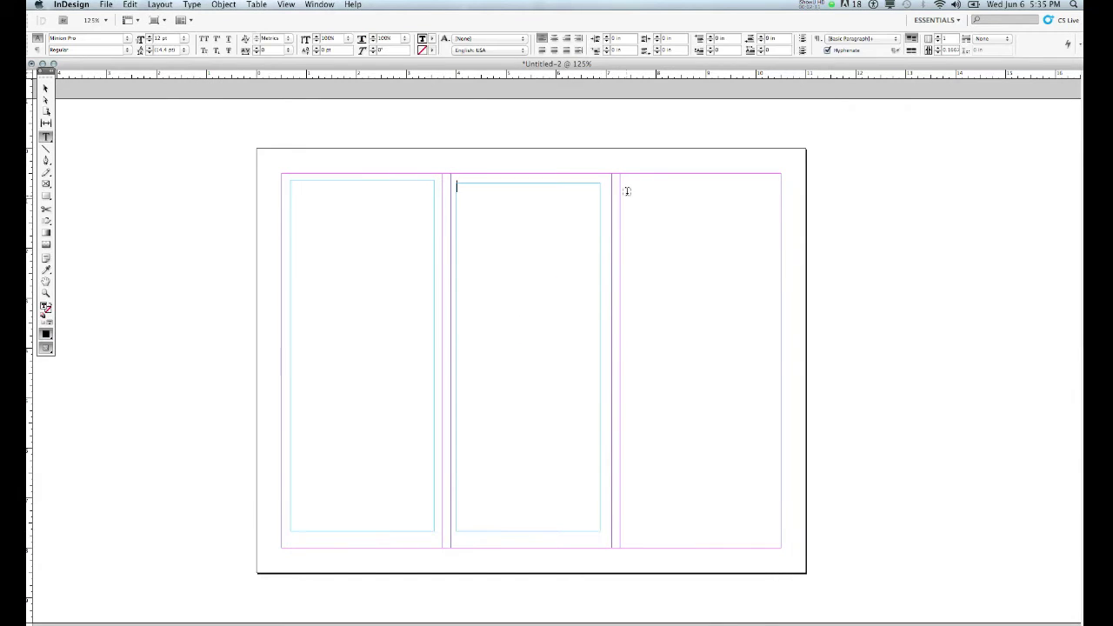
{"action": "left_click_drag", "start_coordinate": [627, 182], "coordinate": [762, 531]}
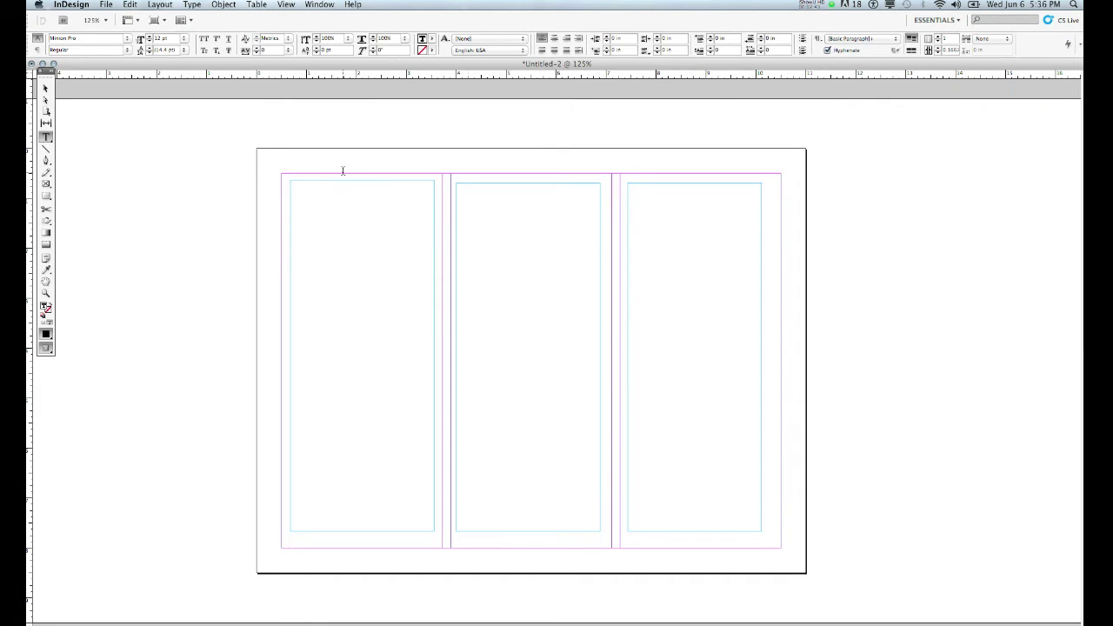
- Thread the first column's text frame to the second, and the second to the third
{"action": "left_click", "coordinate": [45, 88]}
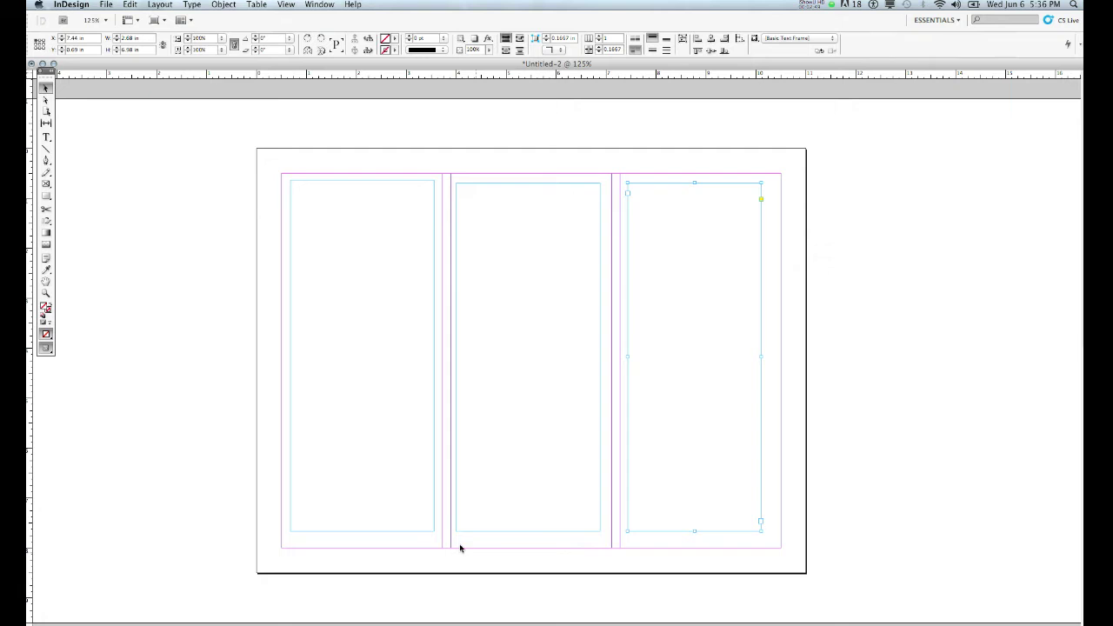
{"action": "left_click", "coordinate": [433, 521]}
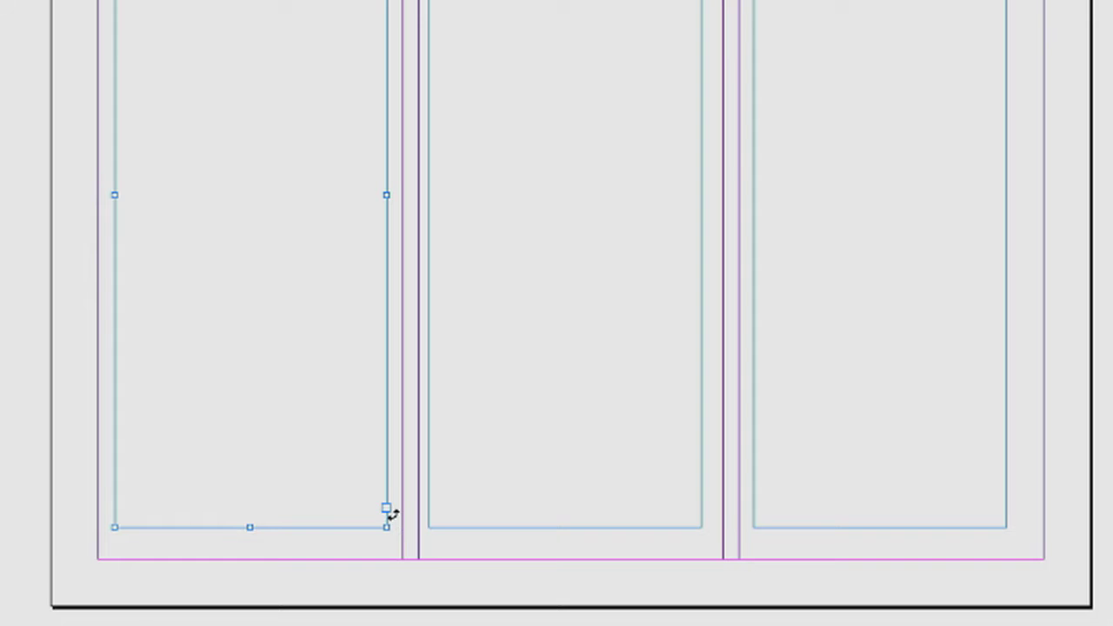
{"action": "left_click", "coordinate": [387, 510]}
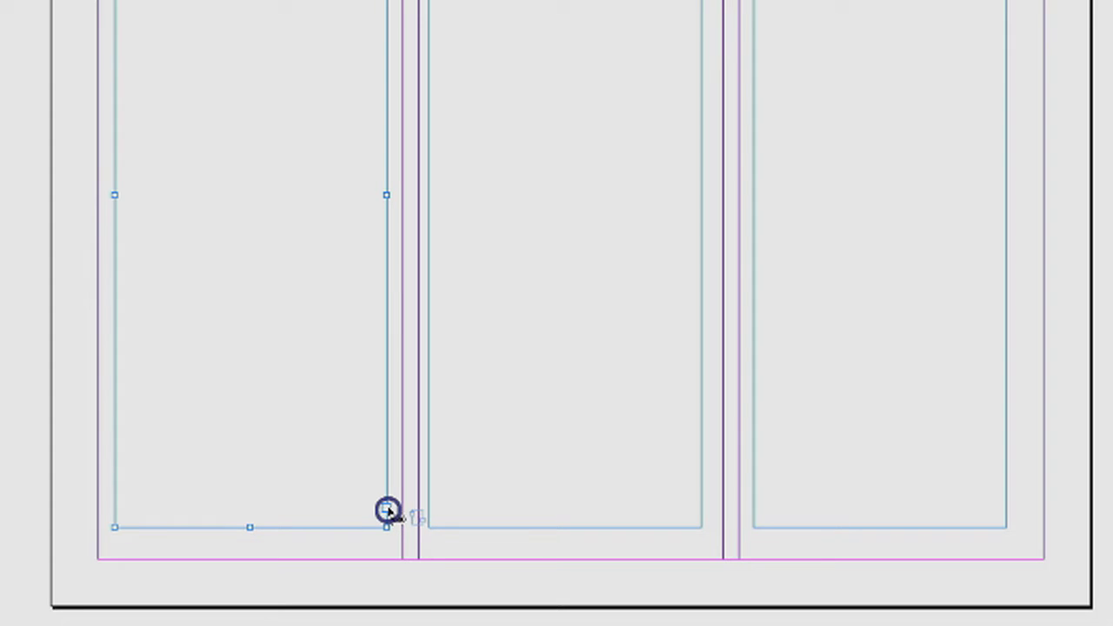
{"action": "left_click", "coordinate": [546, 238]}
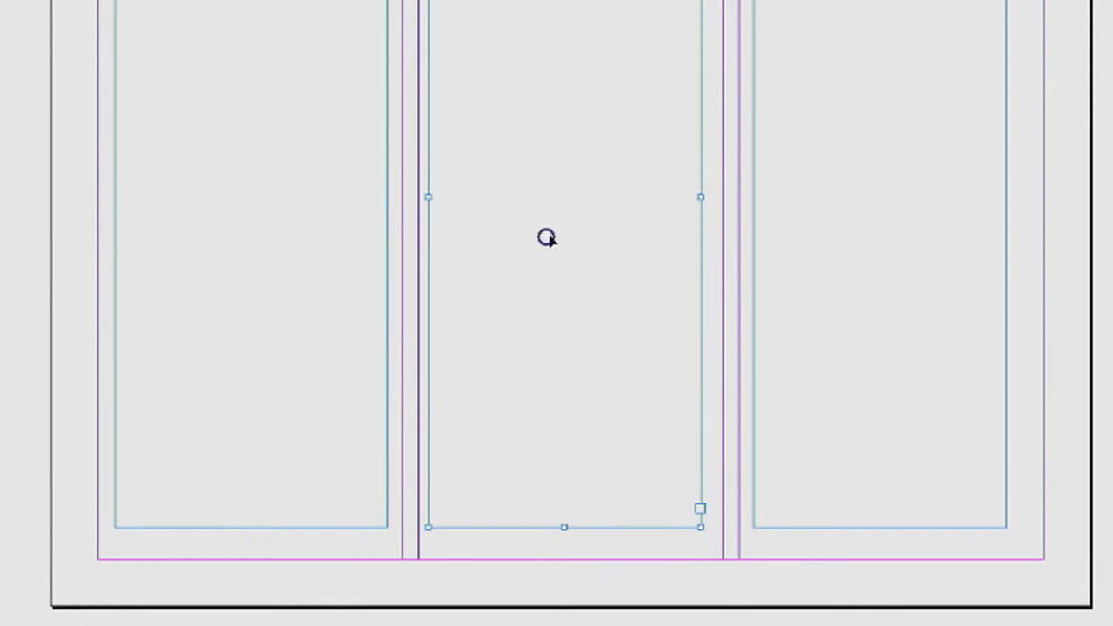
{"action": "left_click", "coordinate": [701, 509]}
{"action": "left_click", "coordinate": [867, 154]}
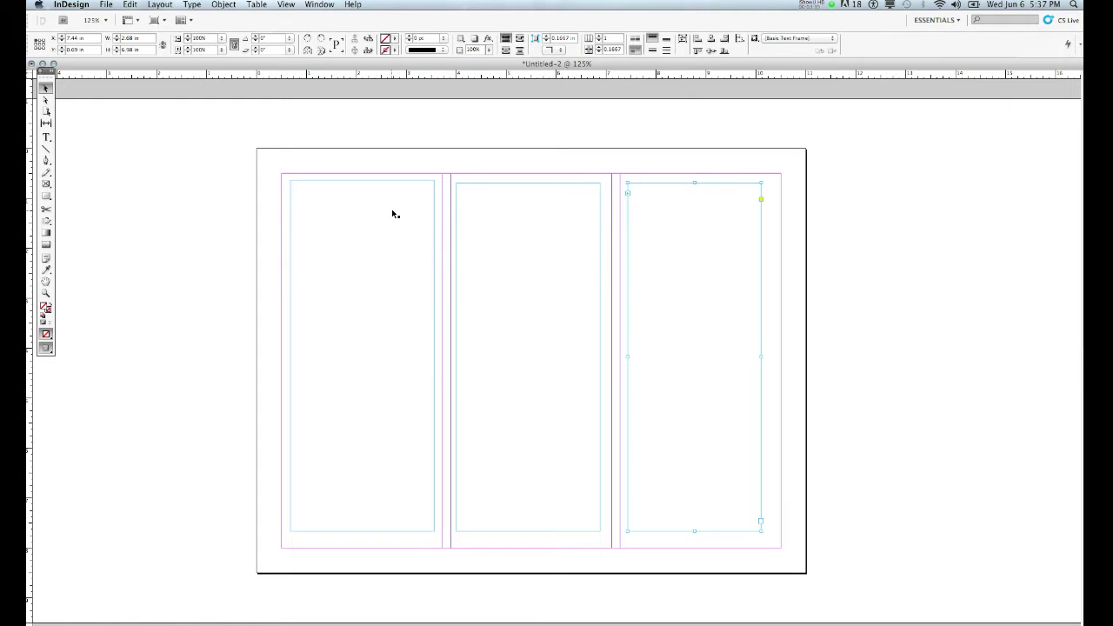
- Fill the threaded frames with placeholder text and delete everything from the middle of the second column onward
{"action": "left_click", "coordinate": [193, 5]}
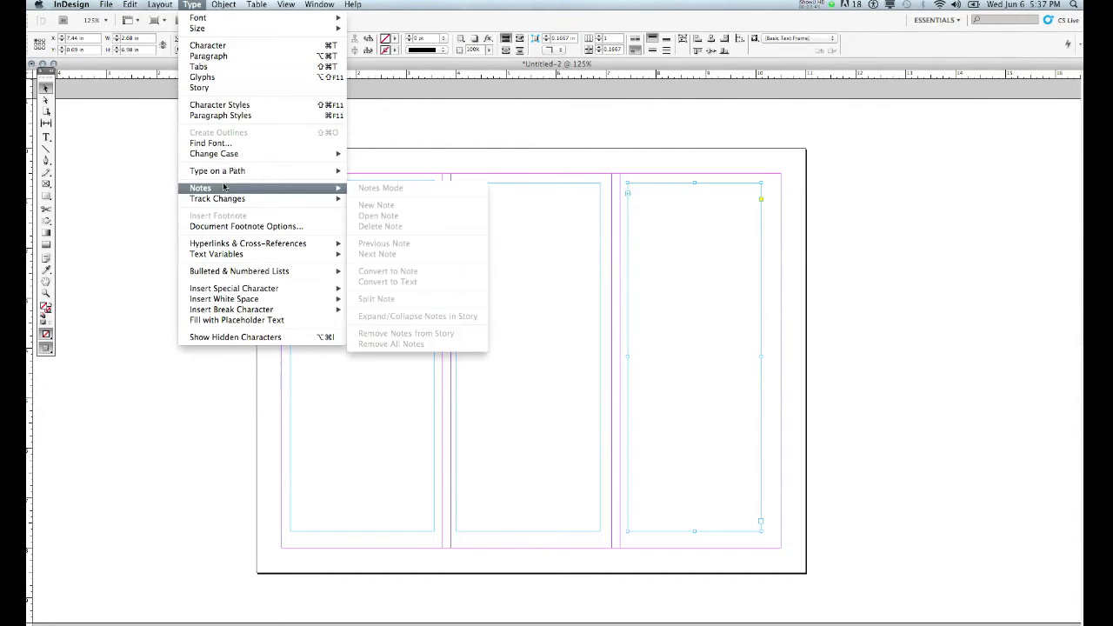
{"action": "left_click", "coordinate": [304, 323]}
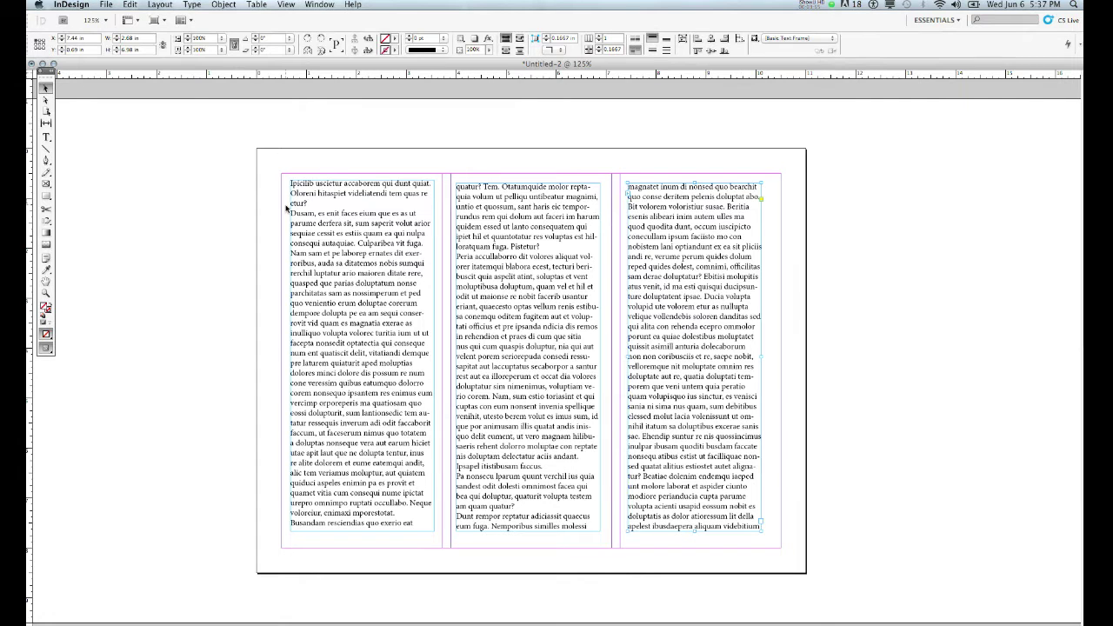
{"action": "left_click", "coordinate": [46, 136]}
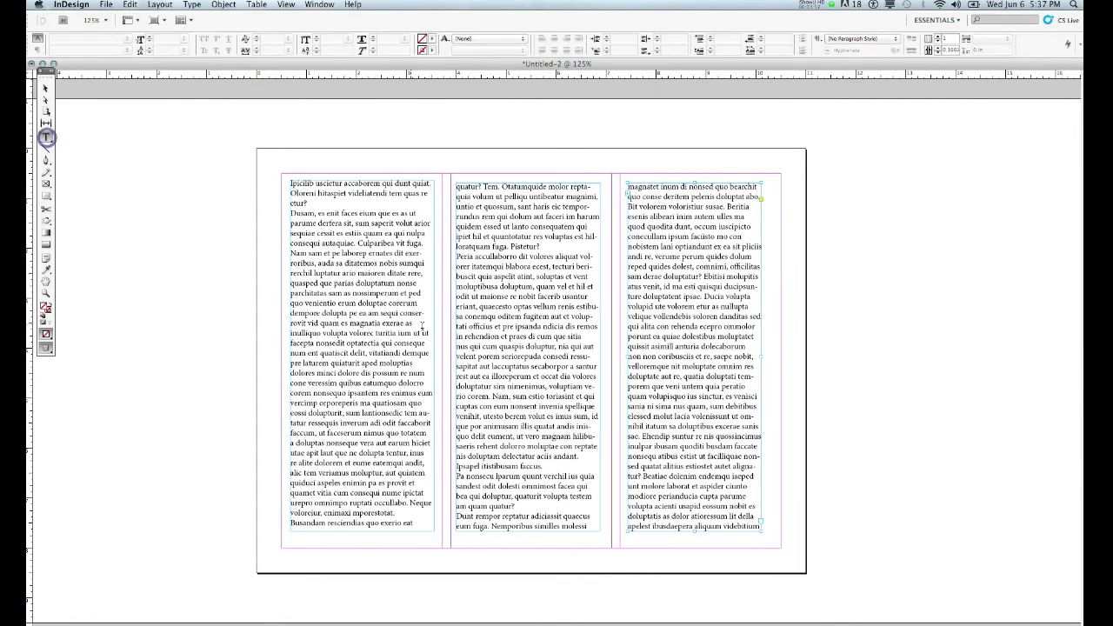
{"action": "left_click_drag", "start_coordinate": [492, 326], "coordinate": [750, 537]}
{"action": "key", "text": "BackSpace"}
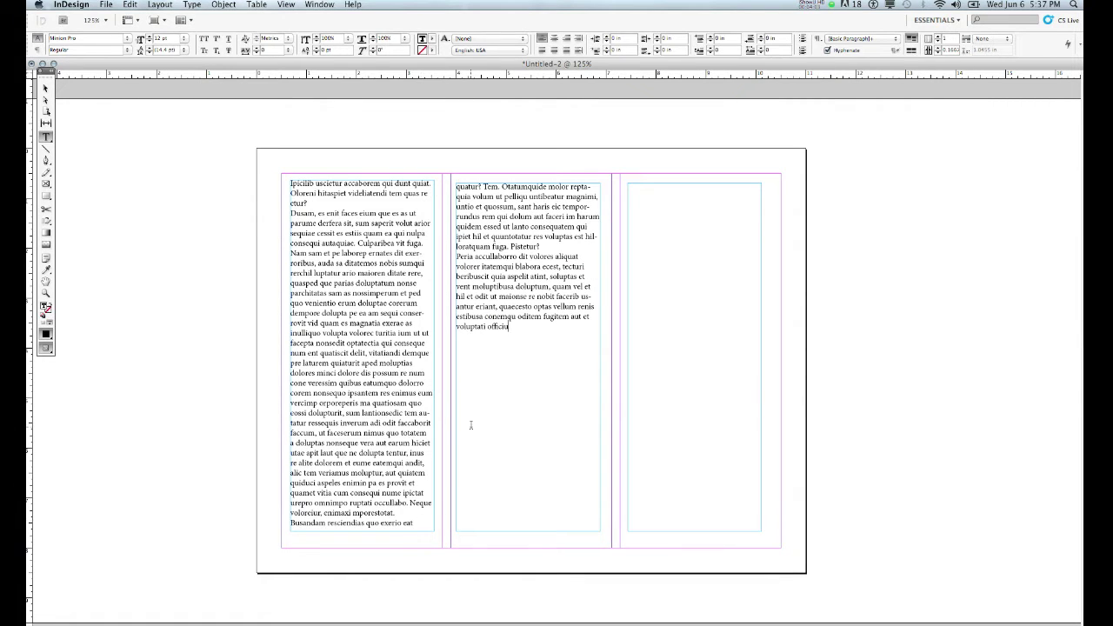
- Set the font size of all the text in the threaded frames to 36 pt
{"action": "key", "text": "super+a"}
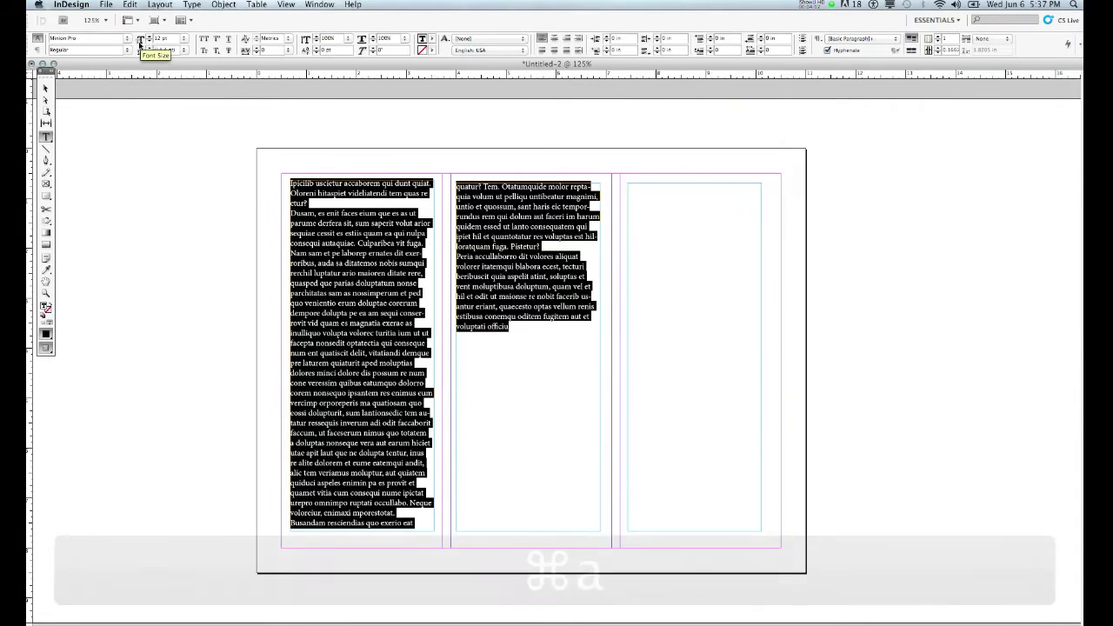
{"action": "left_click", "coordinate": [185, 40]}
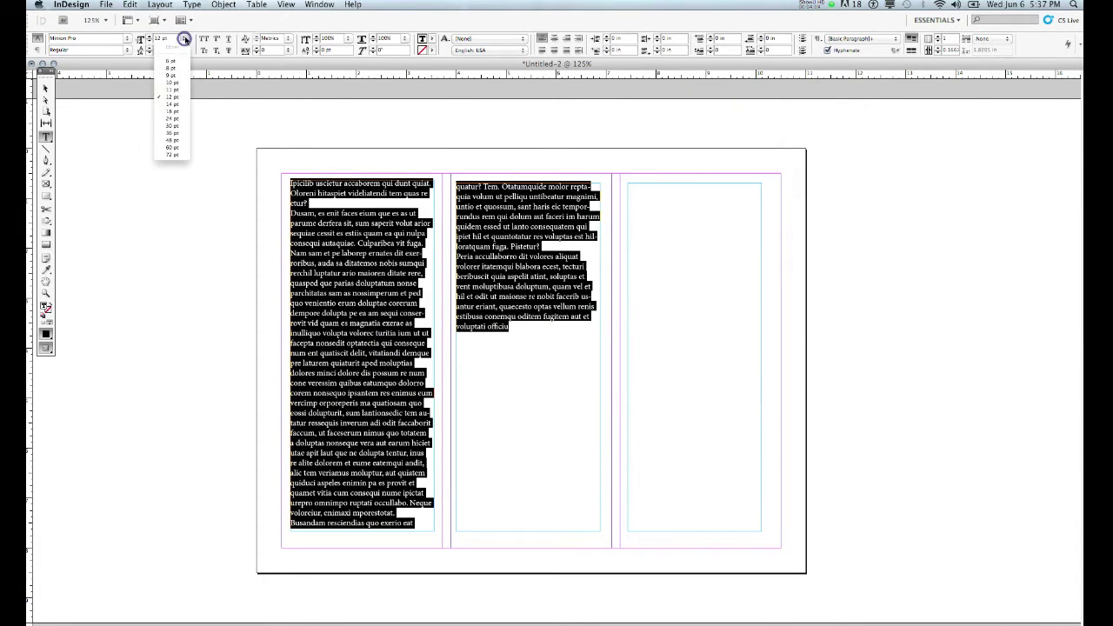
{"action": "left_click", "coordinate": [177, 136]}
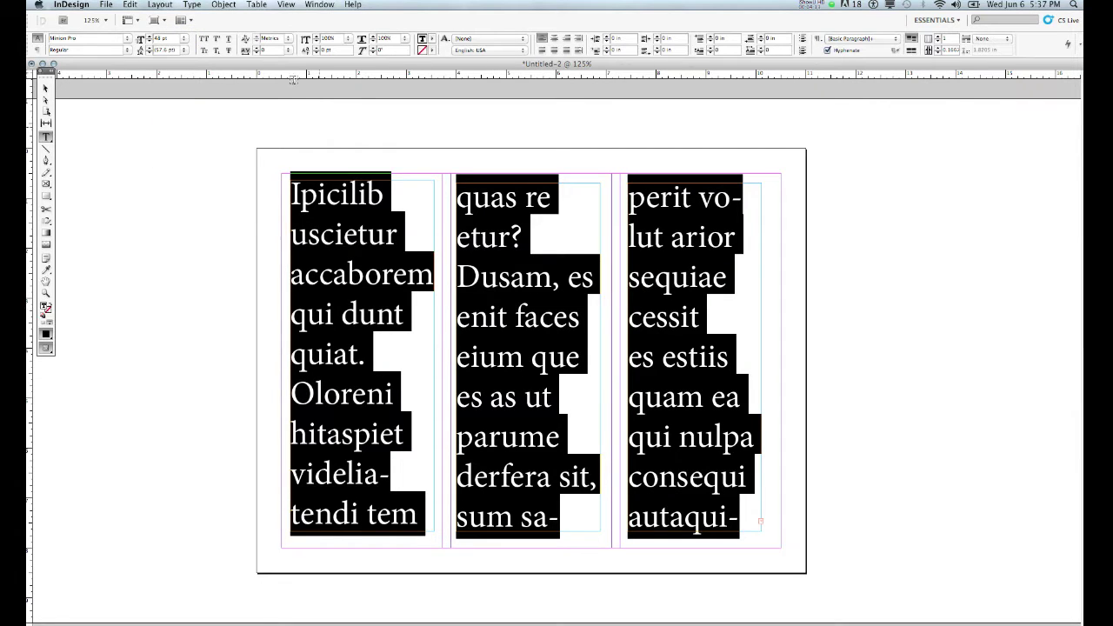
{"action": "left_click", "coordinate": [184, 40]}
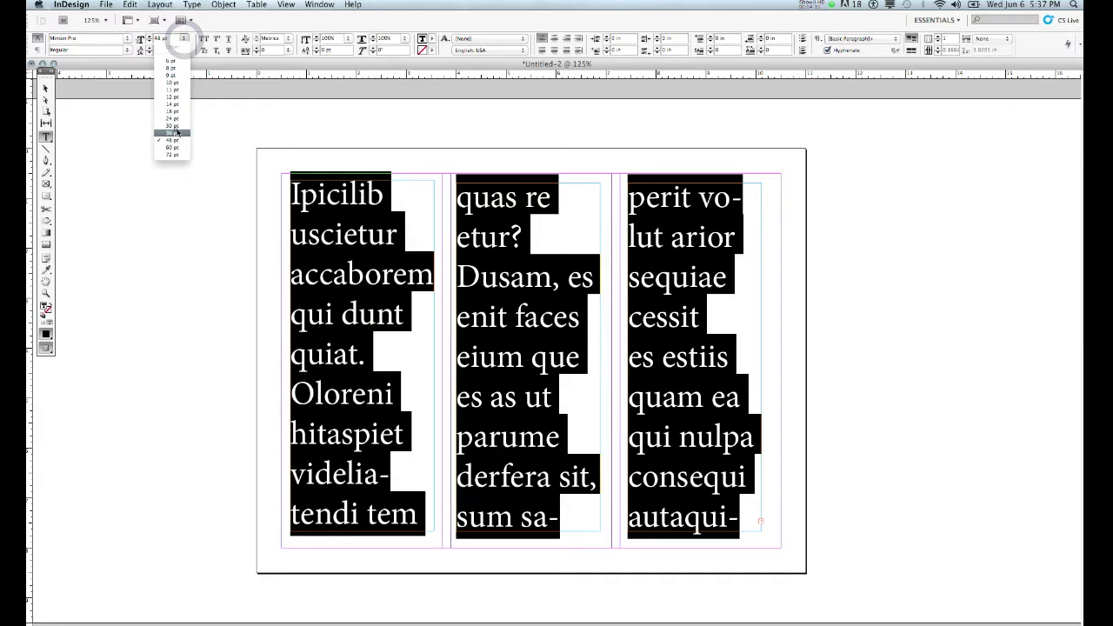
{"action": "left_click", "coordinate": [174, 131]}
{"action": "left_click", "coordinate": [459, 279]}
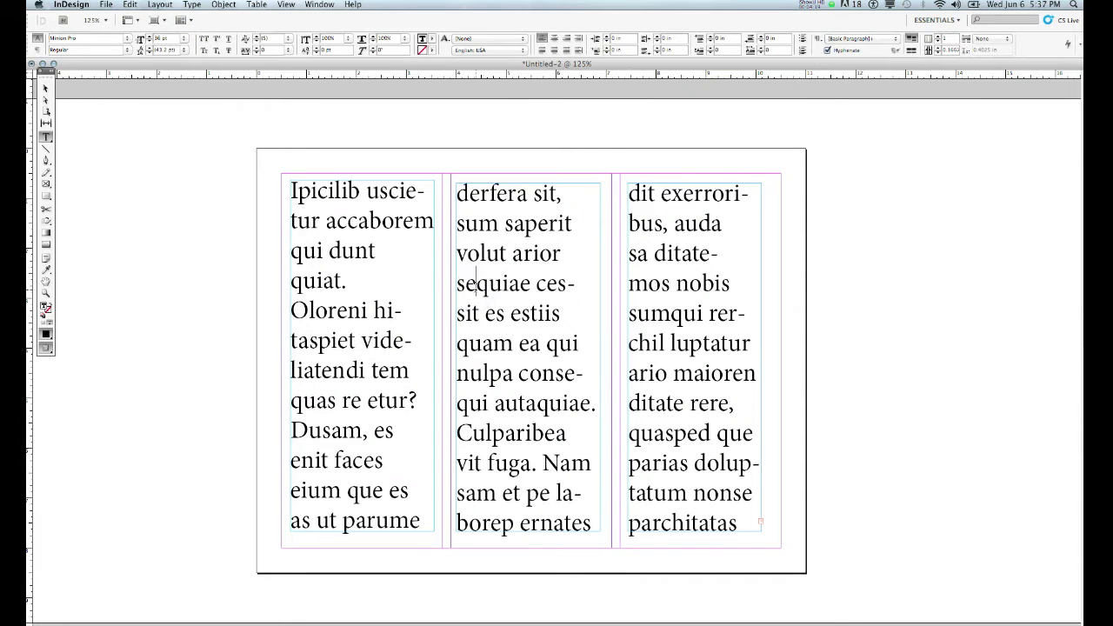
- Draw a tall ellipse about 2.1 in wide and 7 in high on the pasteboard beside the first page
{"action": "left_click", "coordinate": [46, 88]}
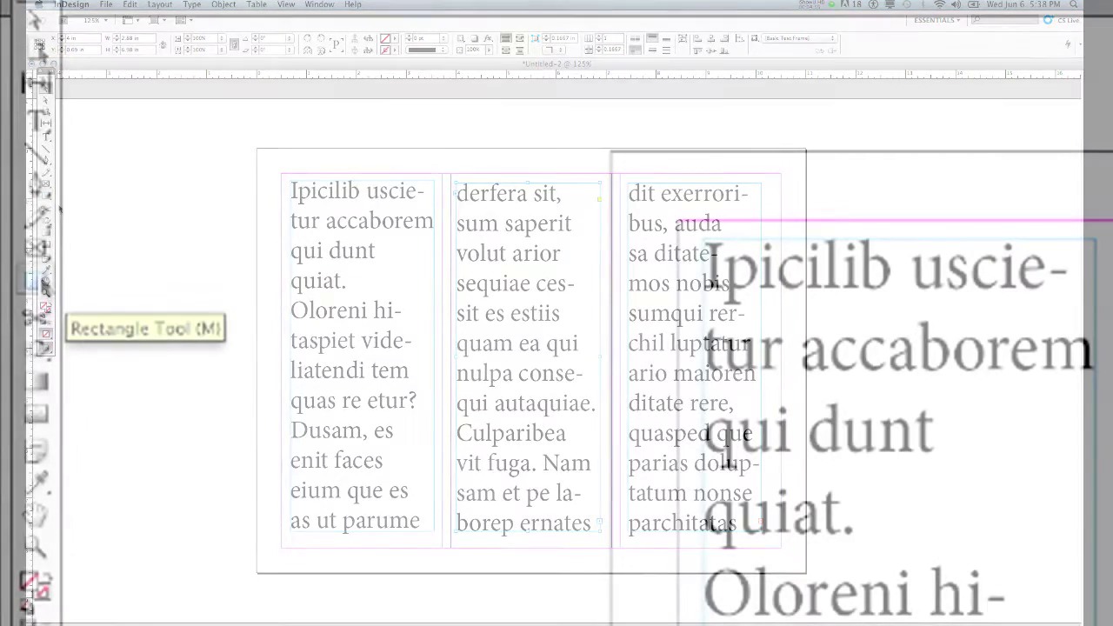
{"action": "left_click_drag", "start_coordinate": [39, 281], "coordinate": [128, 311]}
{"action": "left_click_drag", "start_coordinate": [216, 200], "coordinate": [233, 239]}
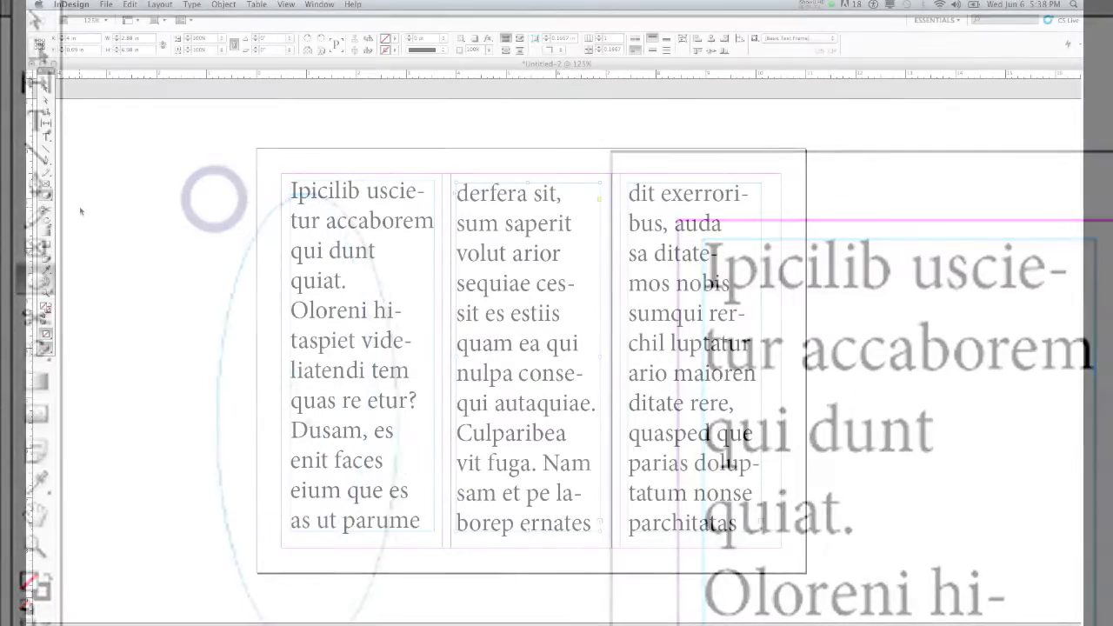
{"action": "left_click_drag", "start_coordinate": [111, 164], "coordinate": [218, 513]}
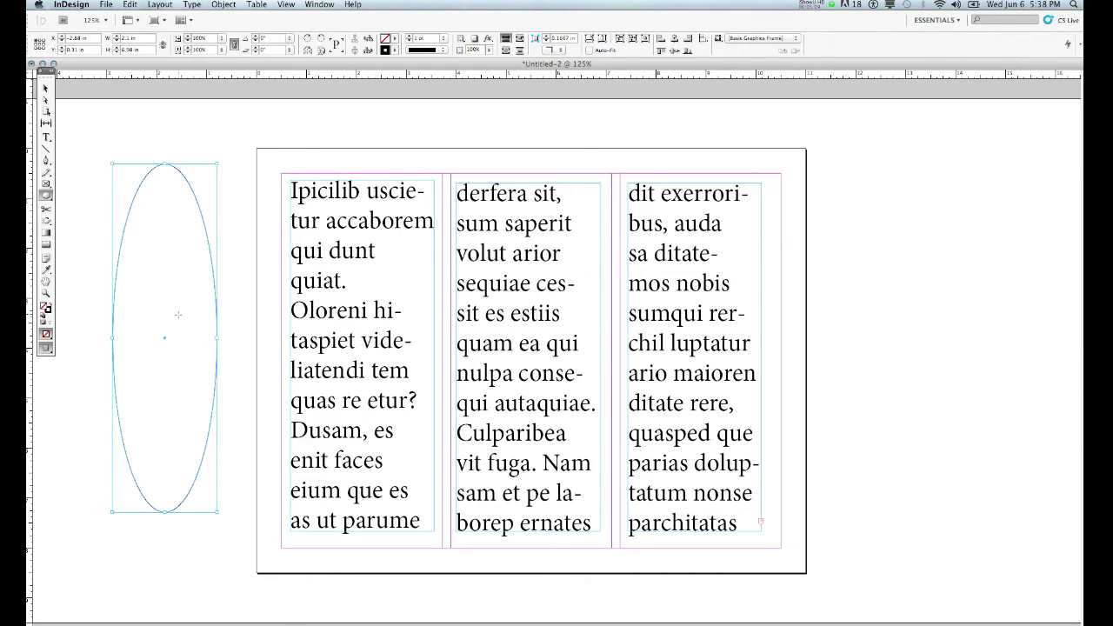
- Fill the ellipse with blue and move it over the gap between the first and second text columns
{"action": "left_click", "coordinate": [47, 309]}
{"action": "double_click", "coordinate": [46, 309]}
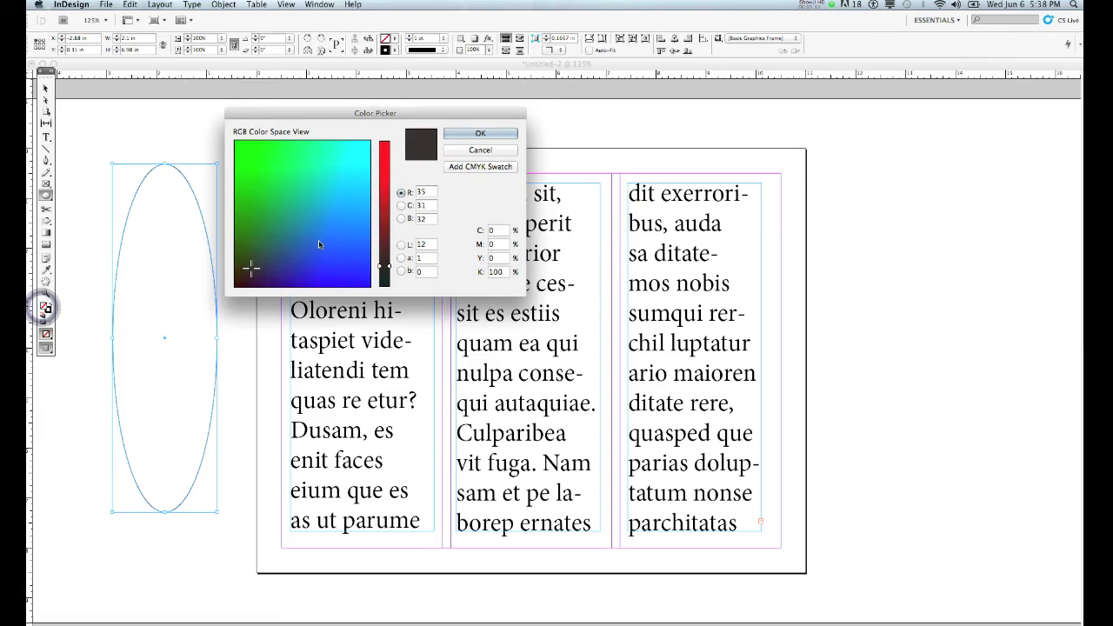
{"action": "left_click", "coordinate": [321, 246]}
{"action": "left_click", "coordinate": [480, 133]}
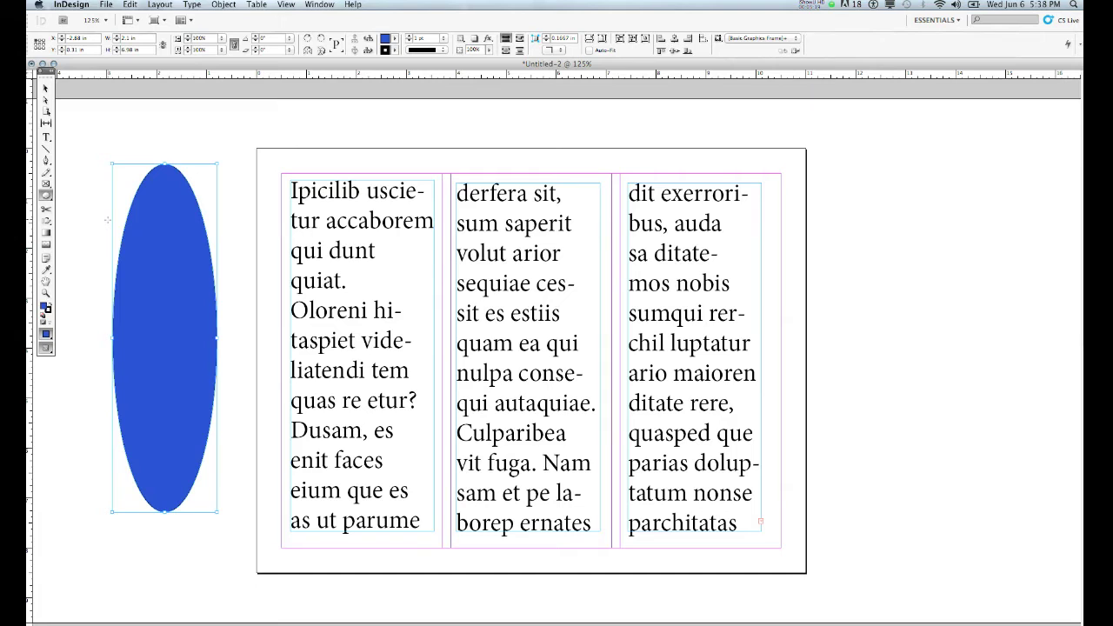
{"action": "left_click", "coordinate": [45, 87]}
{"action": "left_click_drag", "start_coordinate": [155, 319], "coordinate": [437, 346]}
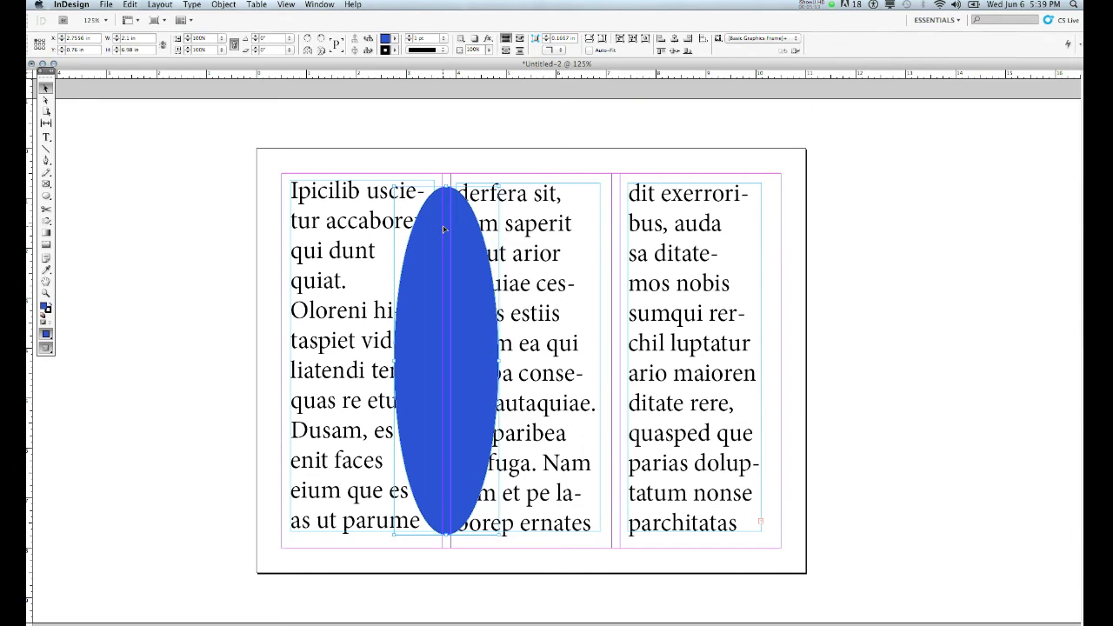
- Show the Text Wrap settings and make the column text wrap around the blue ellipse's object shape
{"action": "left_click", "coordinate": [320, 4]}
{"action": "mouse_move", "coordinate": [349, 163]}
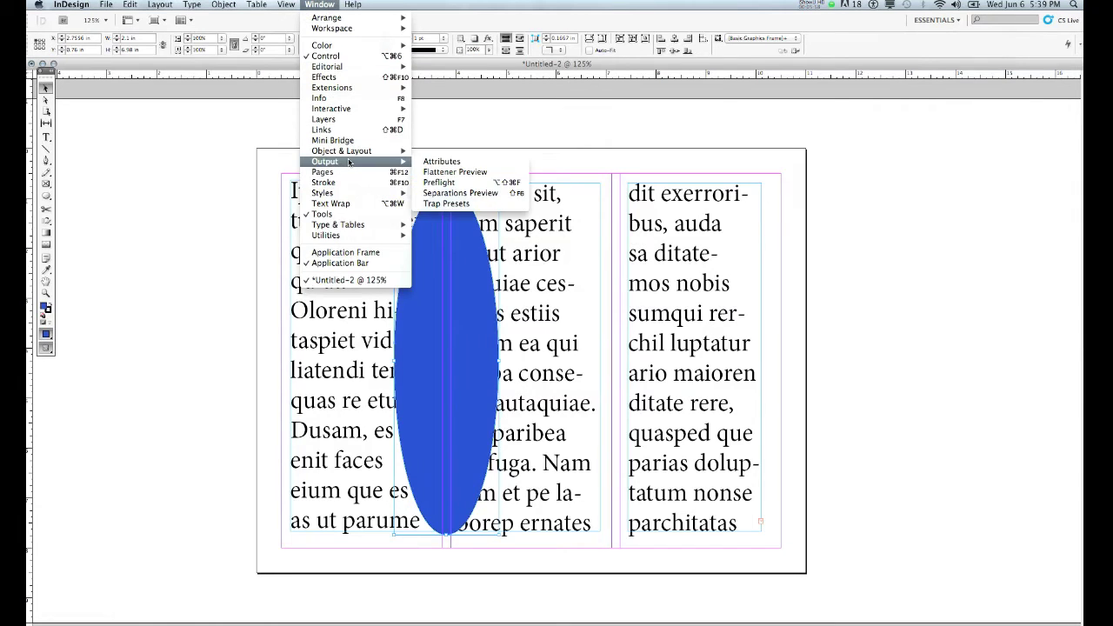
{"action": "left_click", "coordinate": [358, 207]}
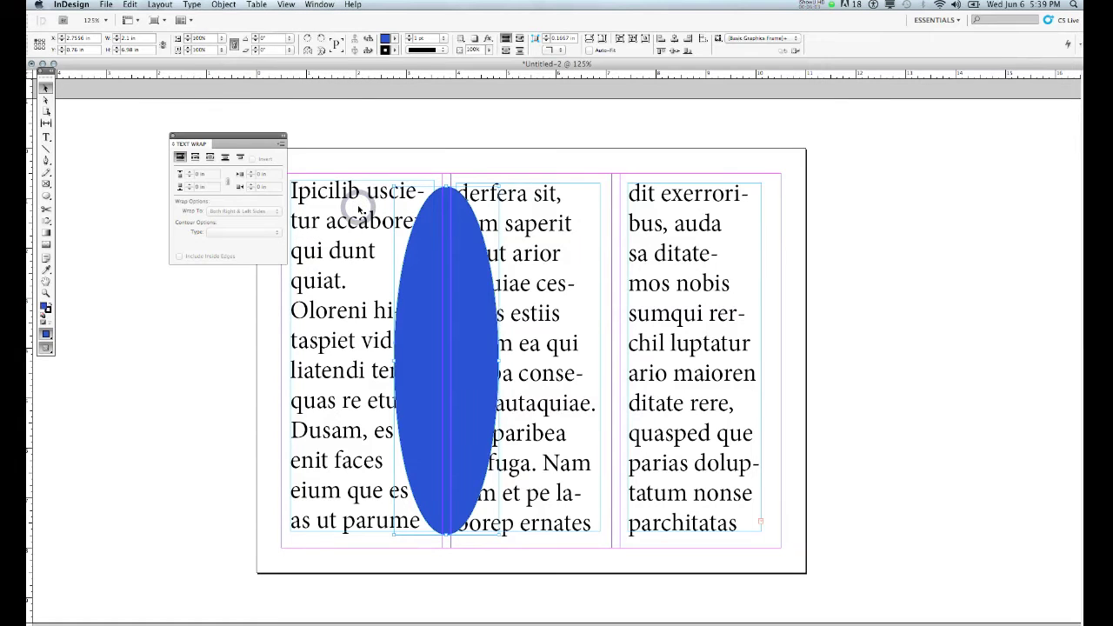
{"action": "left_click_drag", "start_coordinate": [248, 135], "coordinate": [643, 235]}
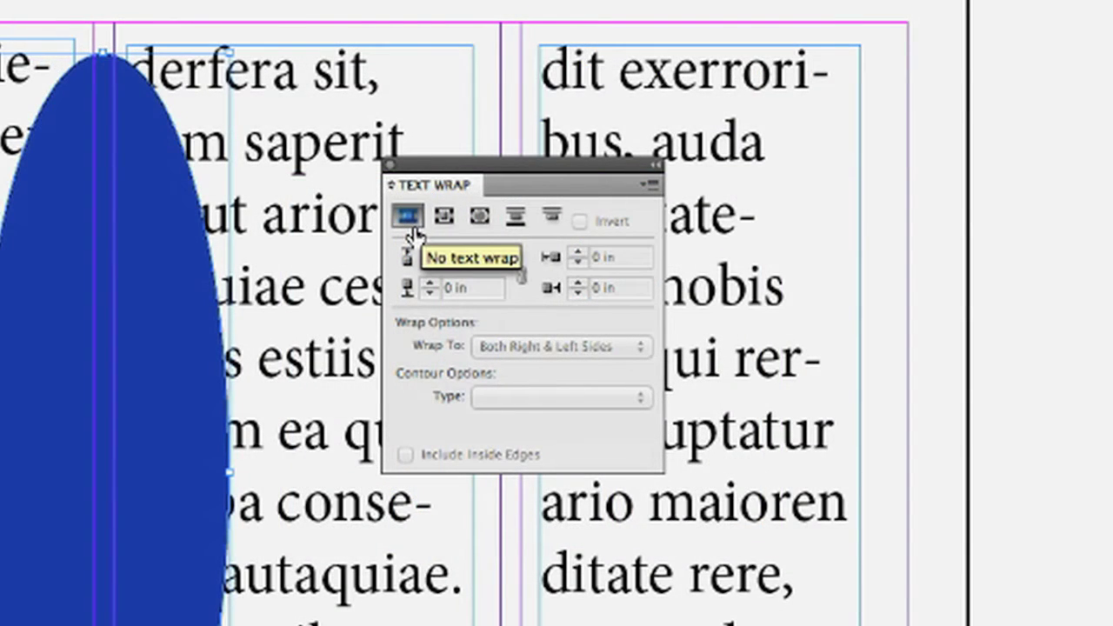
{"action": "left_click", "coordinate": [479, 219]}
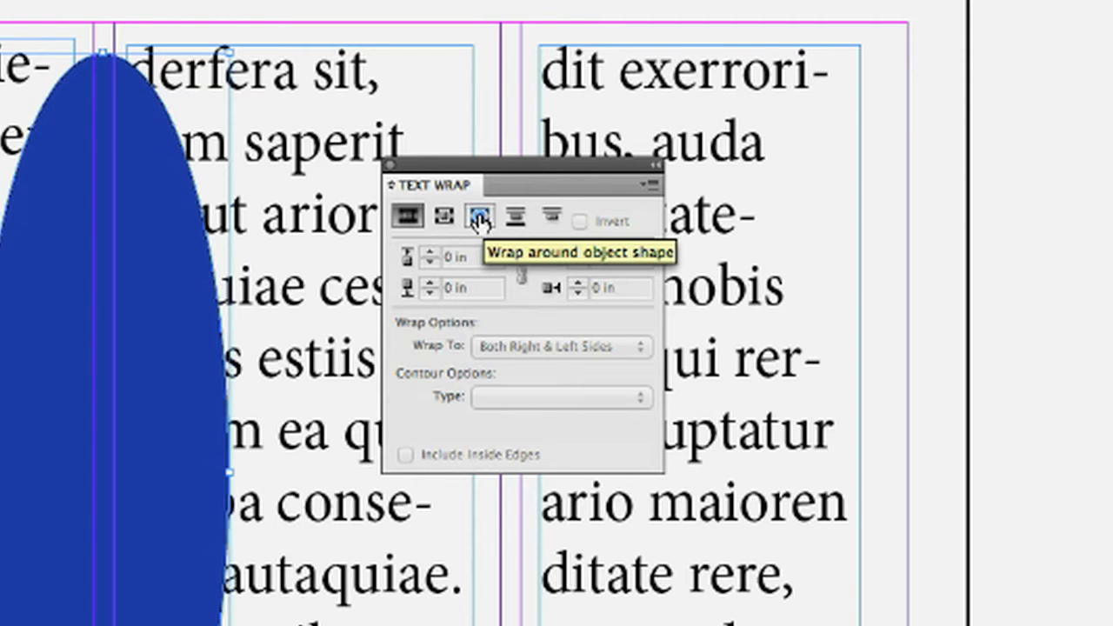
{"action": "left_click", "coordinate": [479, 220]}
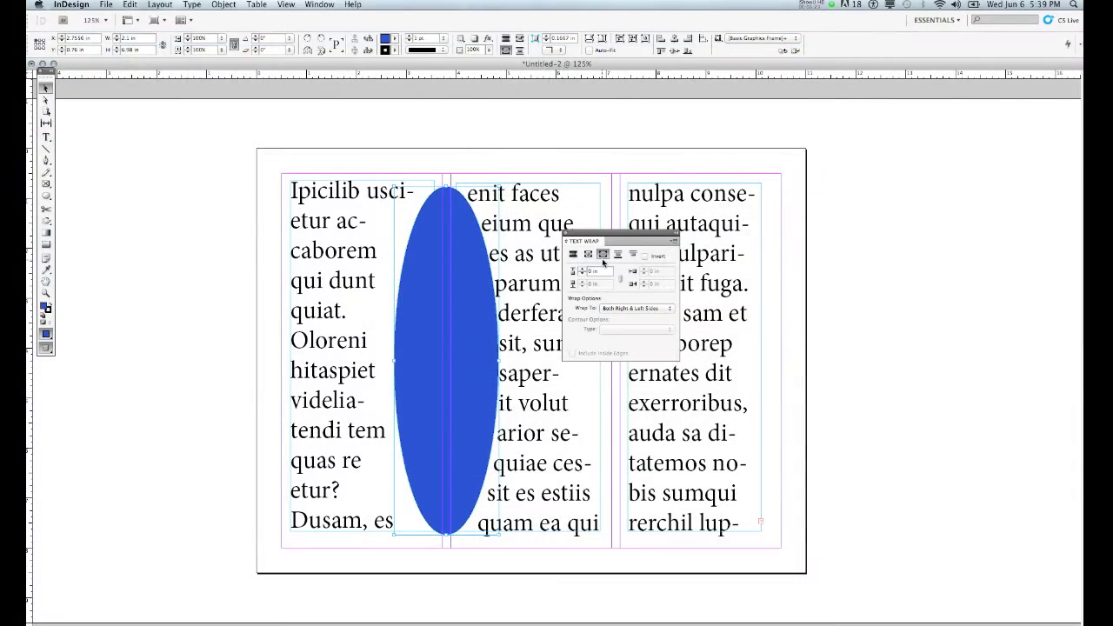
- Set the blue ellipse's text wrap offset to 0.25 in and clear the wrap settings off the page text
{"action": "left_click_drag", "start_coordinate": [599, 238], "coordinate": [677, 178]}
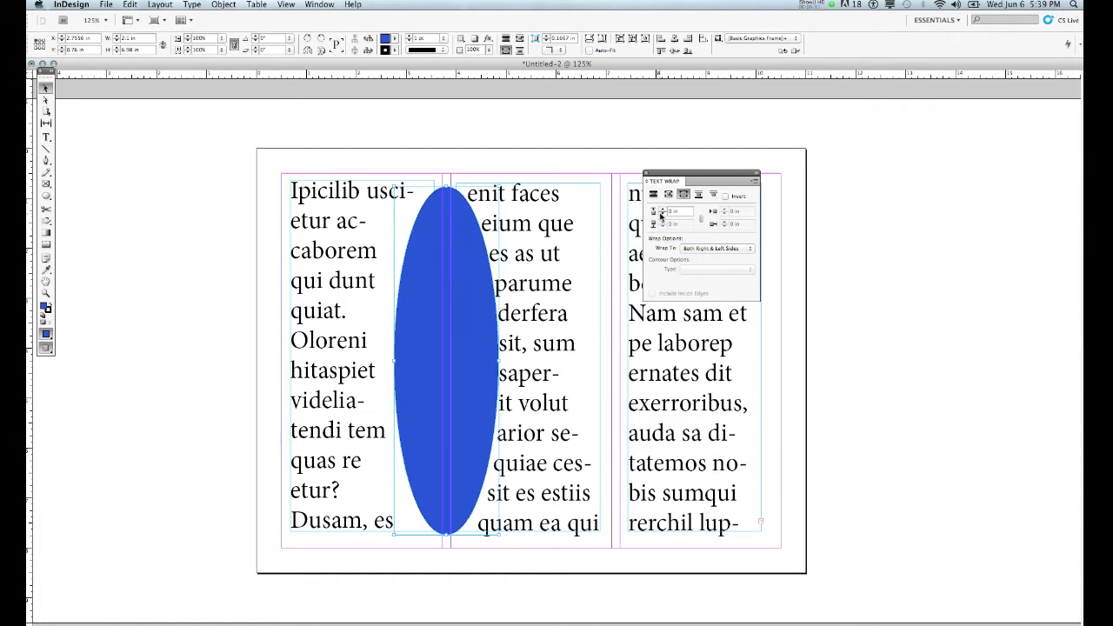
{"action": "left_click", "coordinate": [663, 209]}
{"action": "left_click", "coordinate": [663, 210]}
{"action": "left_click", "coordinate": [663, 210]}
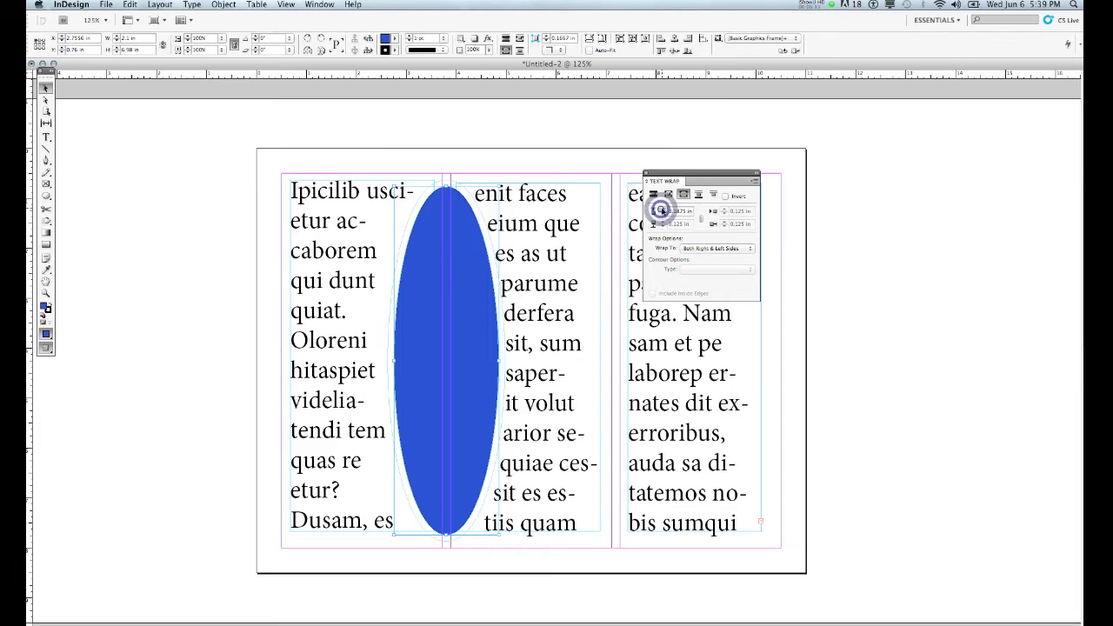
{"action": "left_click", "coordinate": [662, 209]}
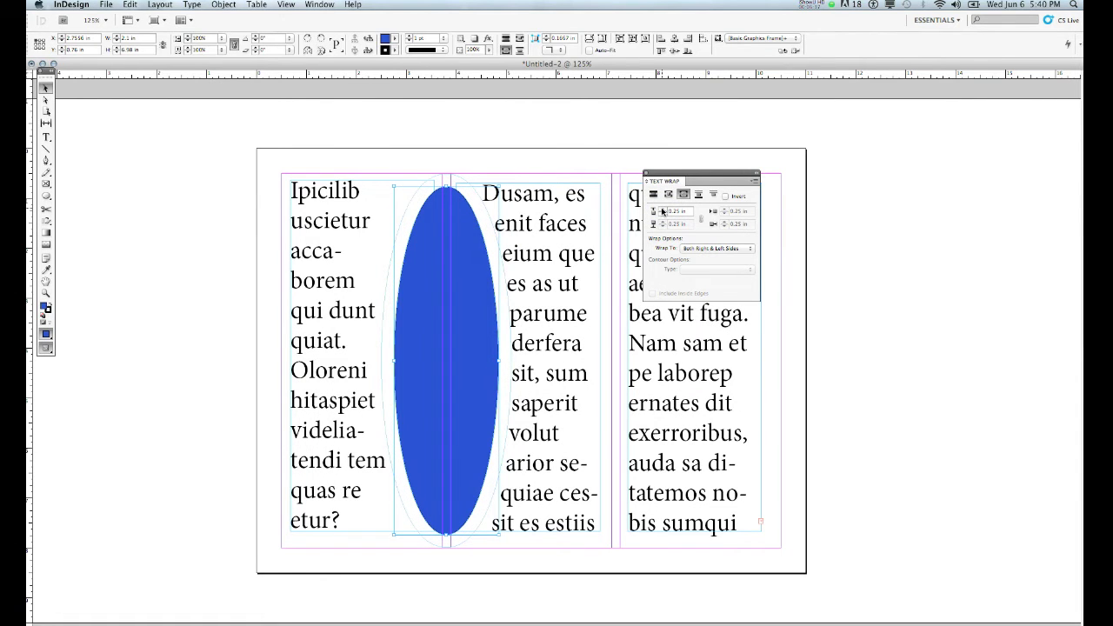
{"action": "left_click_drag", "start_coordinate": [704, 173], "coordinate": [861, 135]}
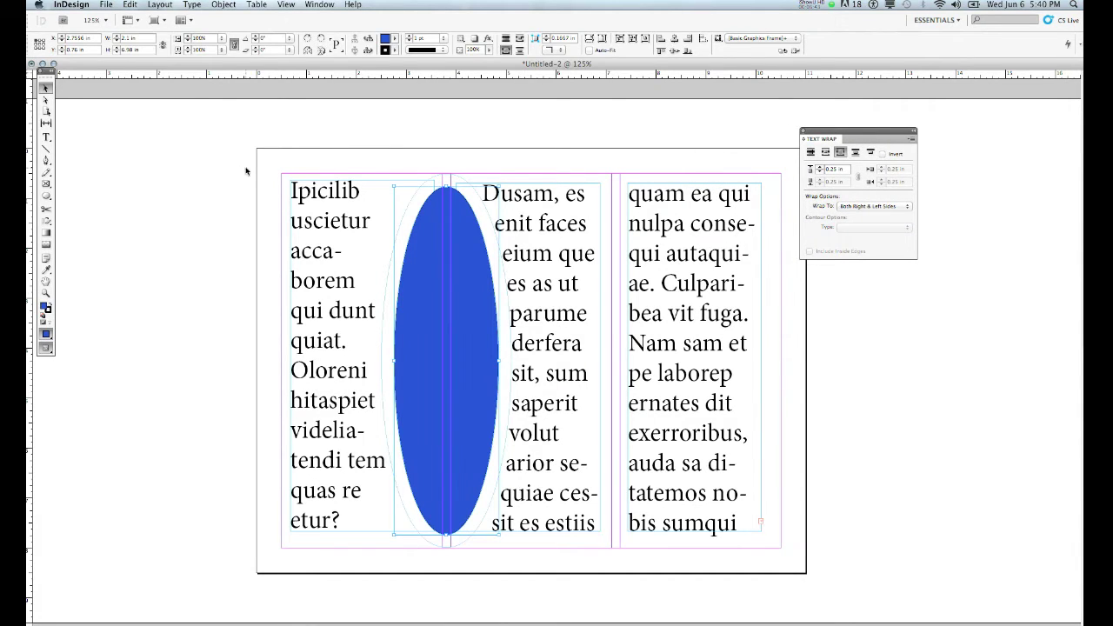
- Justify all the text in the three threaded frames, leaving nothing selected
{"action": "left_click", "coordinate": [46, 136]}
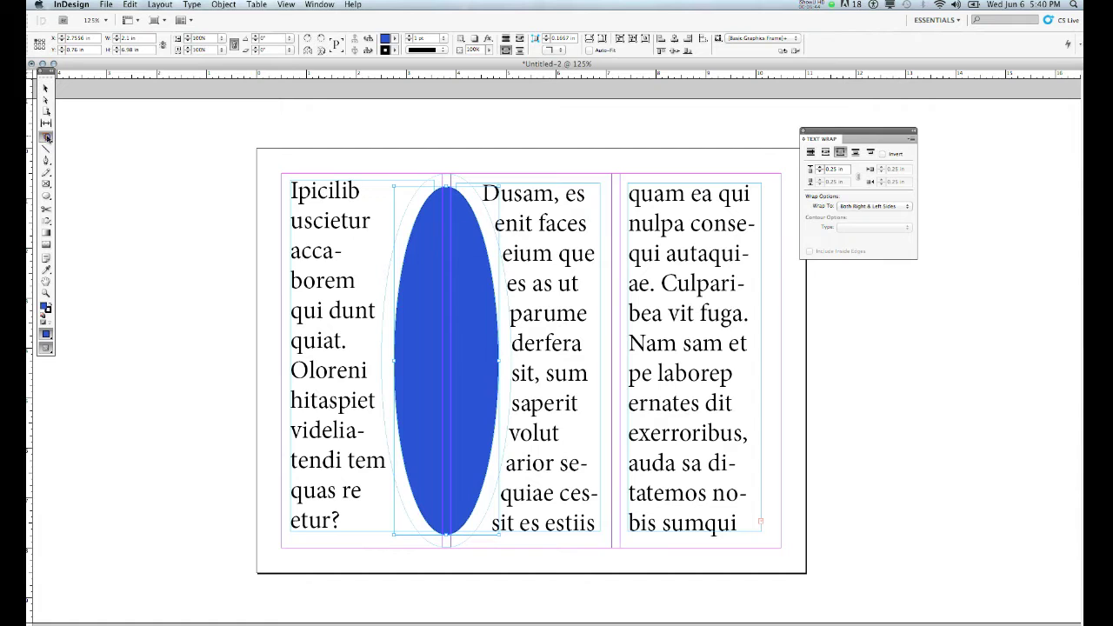
{"action": "left_click", "coordinate": [302, 283]}
{"action": "key", "text": "super+a"}
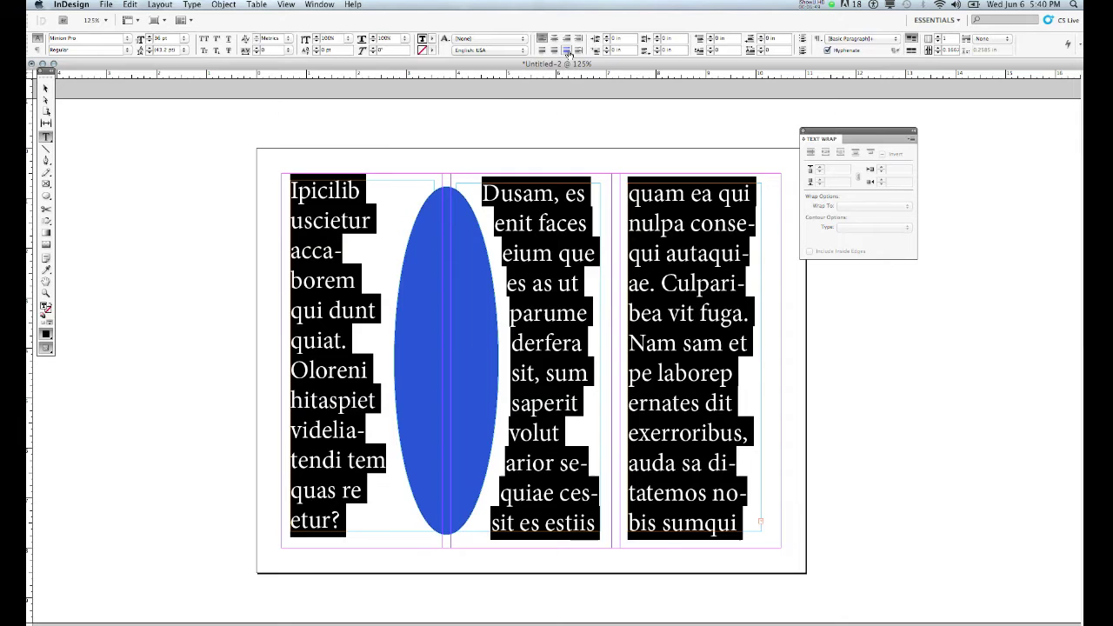
{"action": "left_click", "coordinate": [566, 50]}
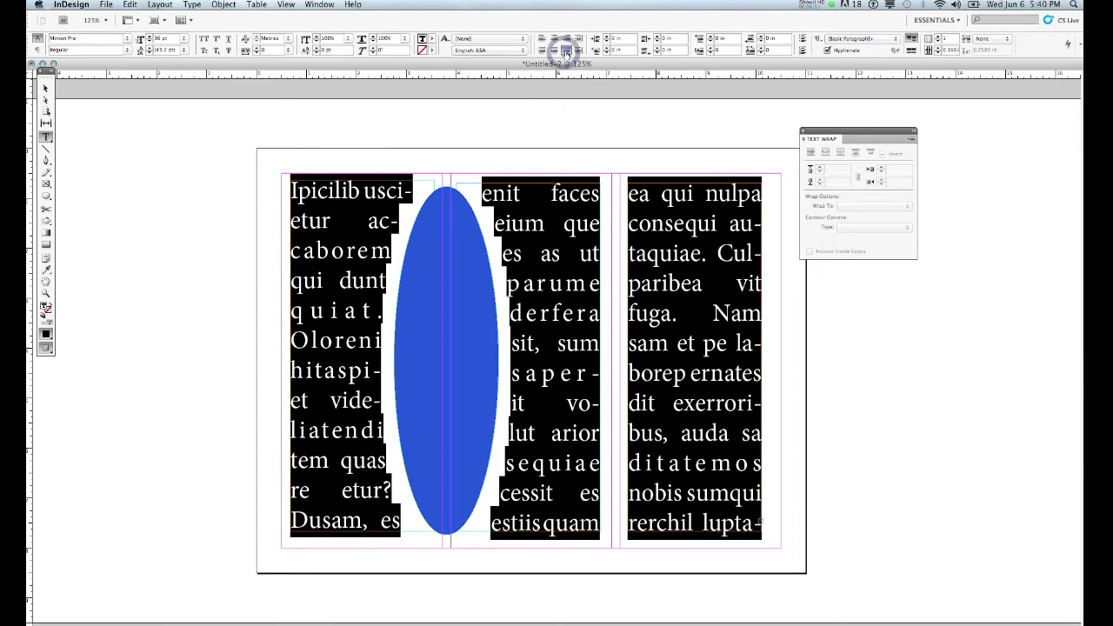
{"action": "left_click", "coordinate": [500, 159]}
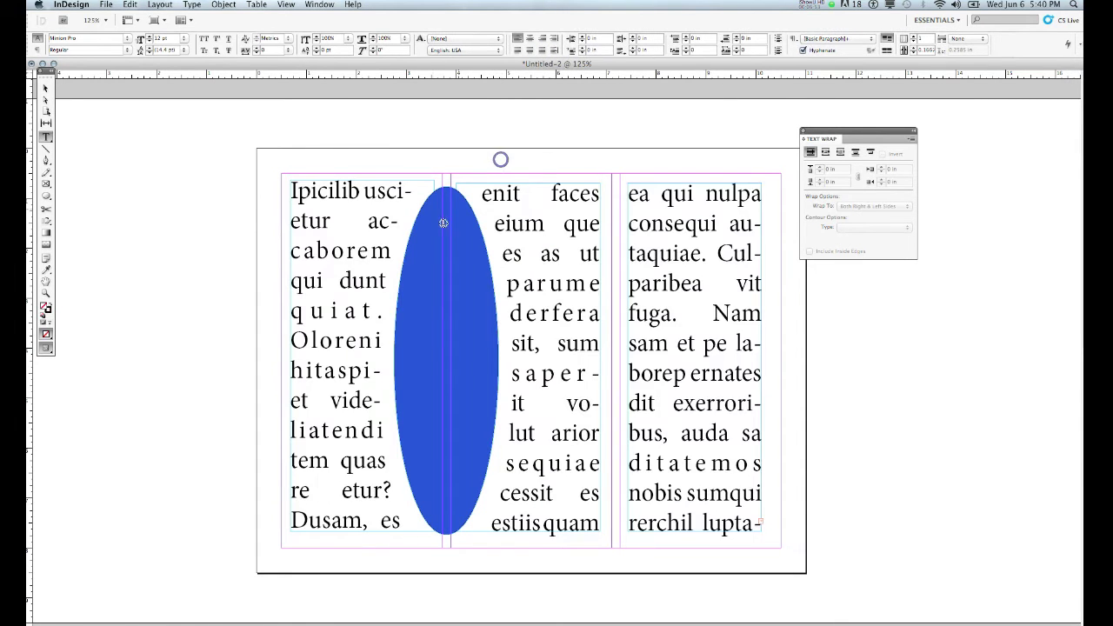
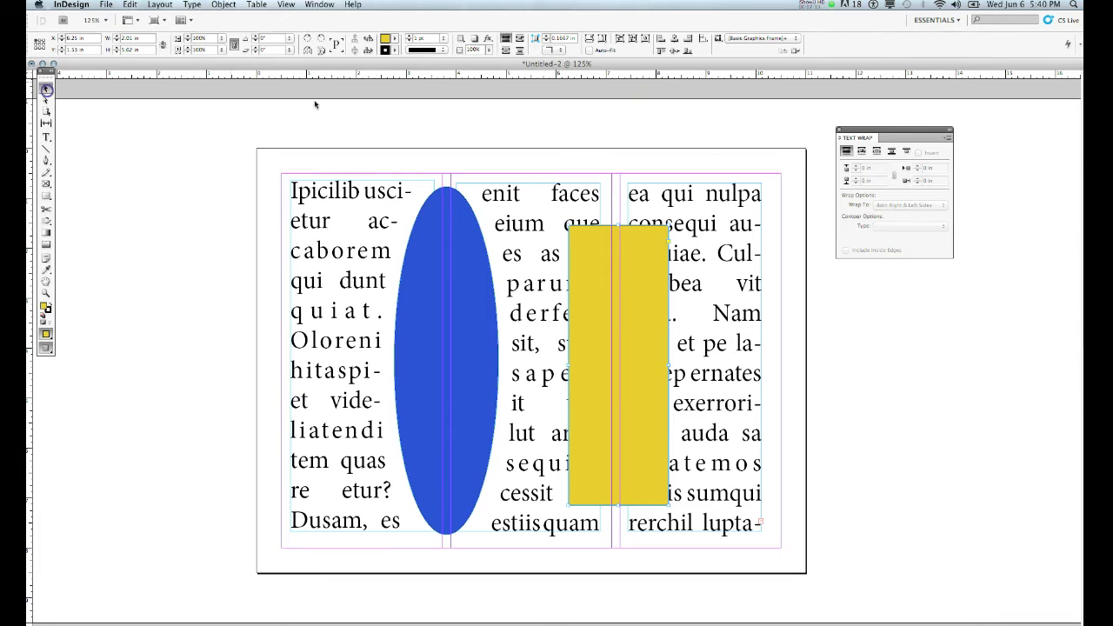
- Try bounding-box wrapping on the yellow rectangle, and settle on wrapping the text around its object shape
{"action": "left_click", "coordinate": [586, 270]}
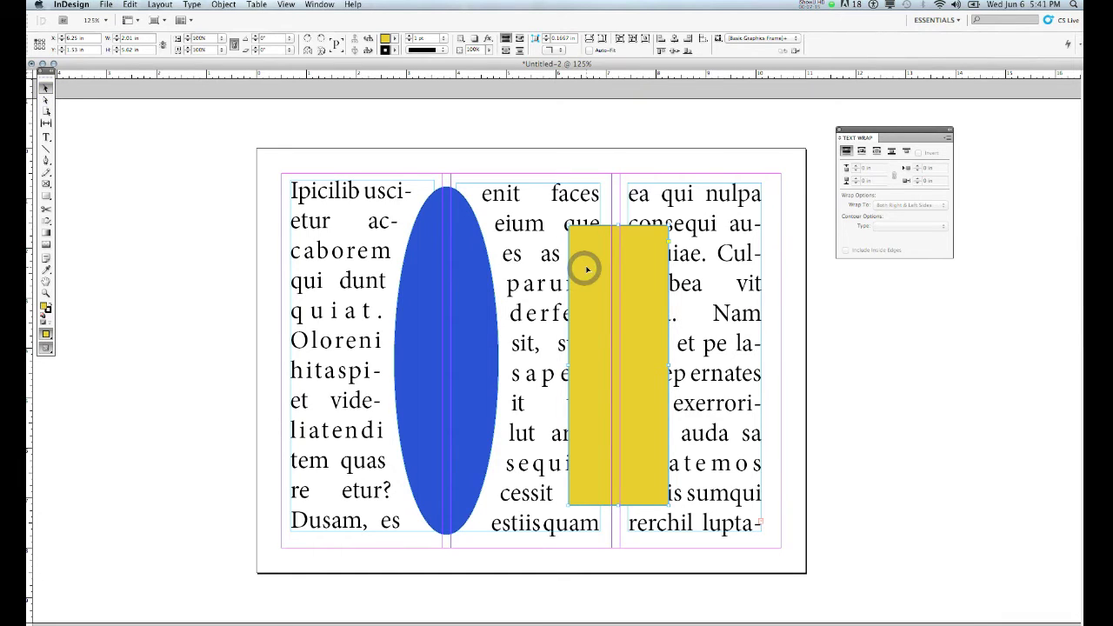
{"action": "left_click_drag", "start_coordinate": [881, 132], "coordinate": [751, 278]}
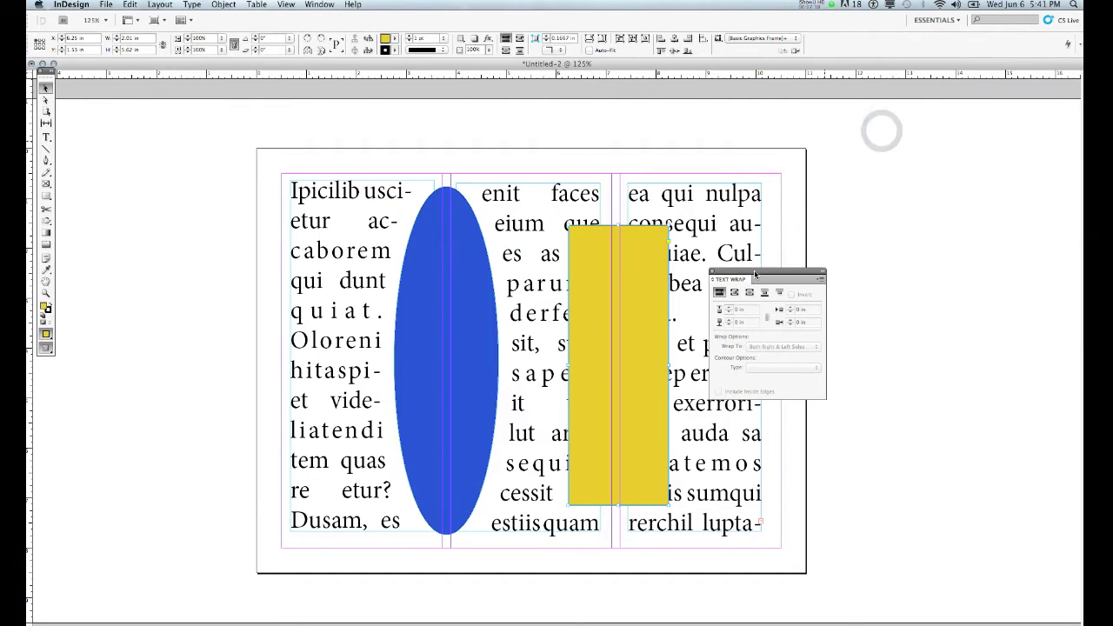
{"action": "left_click", "coordinate": [316, 5]}
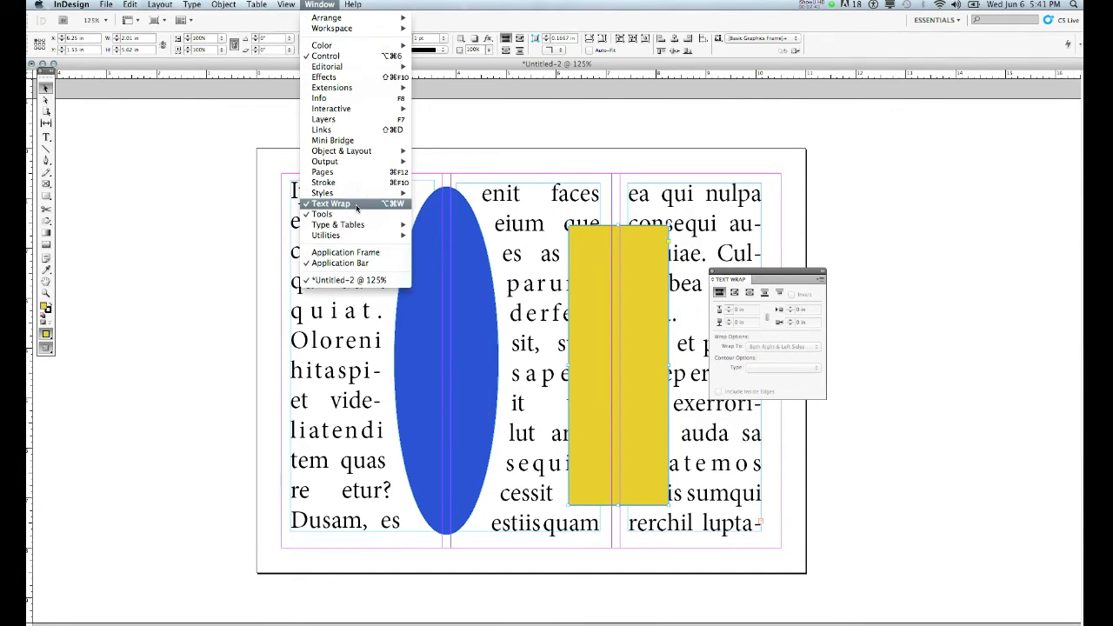
{"action": "left_click", "coordinate": [780, 274]}
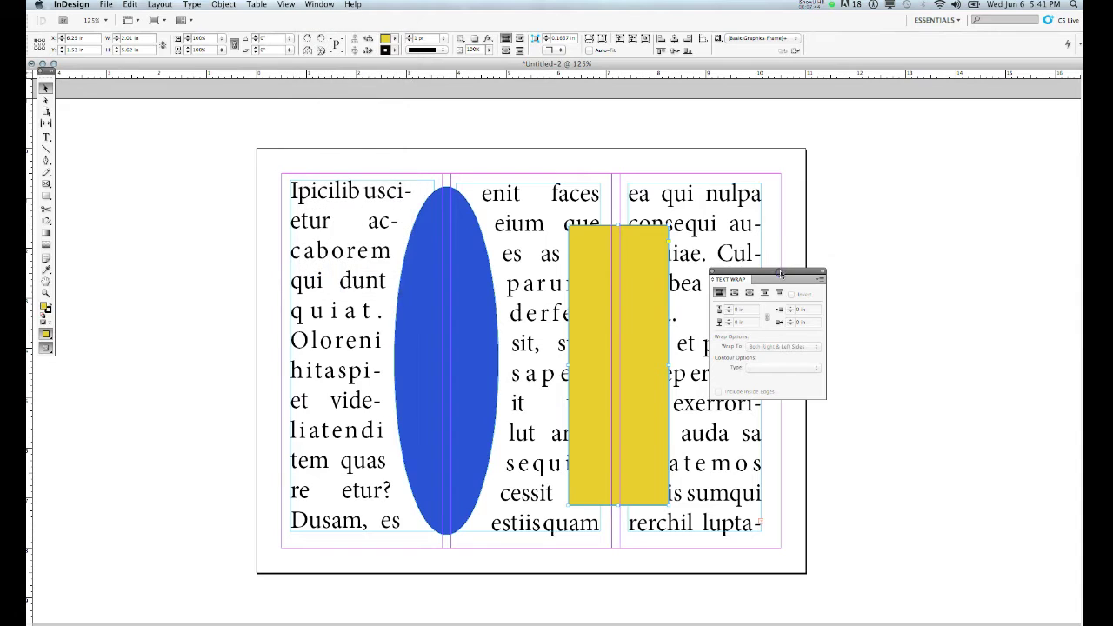
{"action": "left_click", "coordinate": [734, 294]}
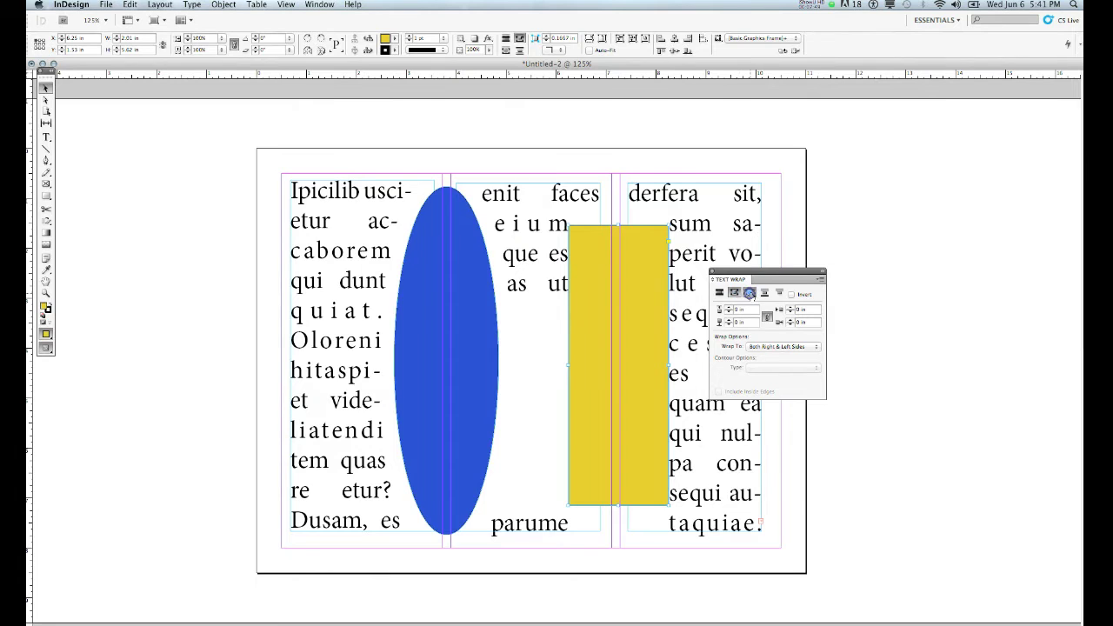
{"action": "left_click", "coordinate": [750, 294]}
{"action": "left_click_drag", "start_coordinate": [757, 274], "coordinate": [867, 188]}
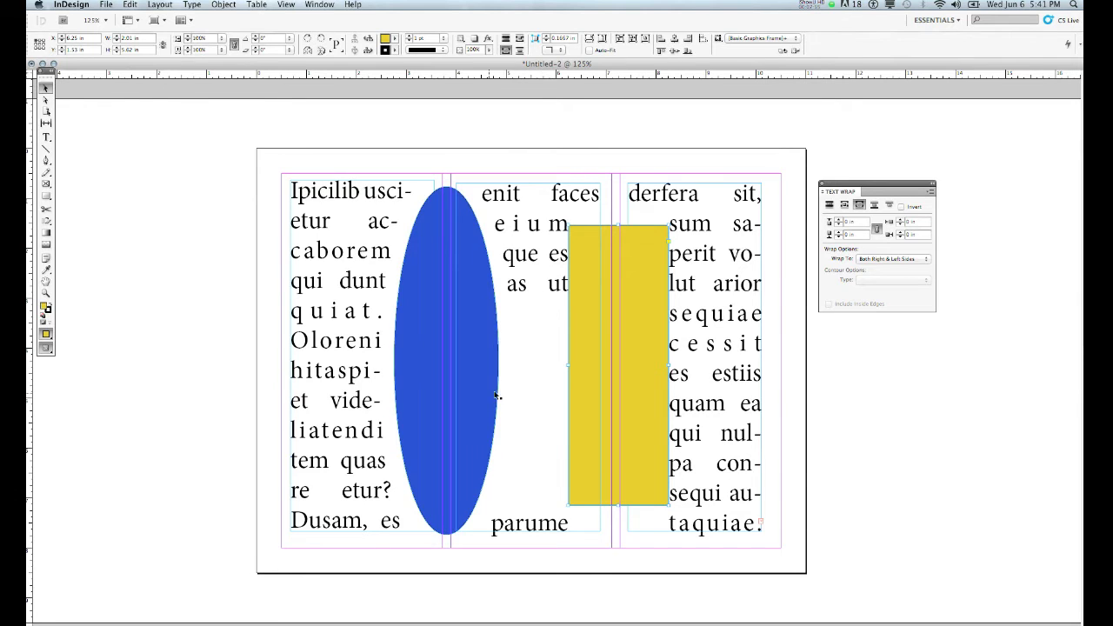
- Move the blue ellipse off the page onto the pasteboard and set the yellow rectangle's text wrap offset to 0.3125 in
{"action": "left_click", "coordinate": [430, 335]}
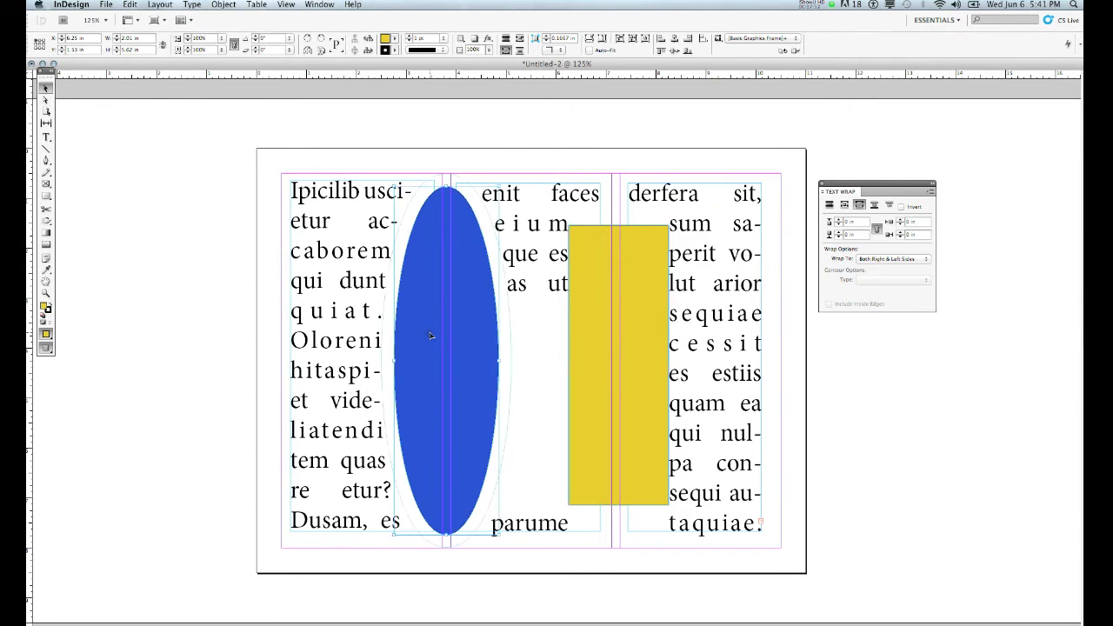
{"action": "left_click_drag", "start_coordinate": [429, 336], "coordinate": [173, 329]}
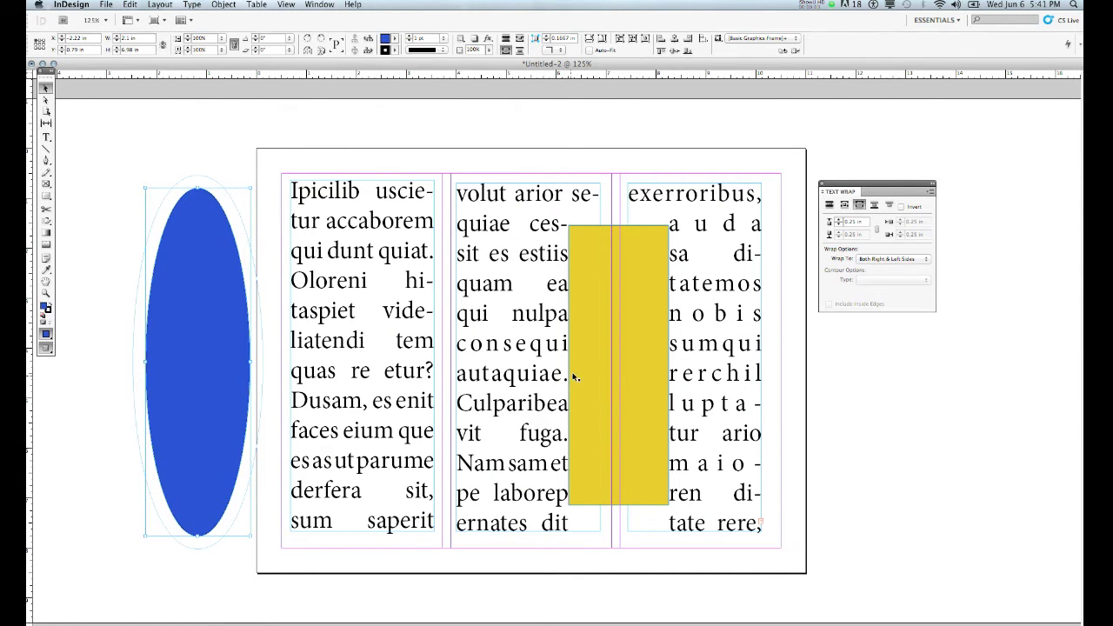
{"action": "left_click", "coordinate": [590, 342]}
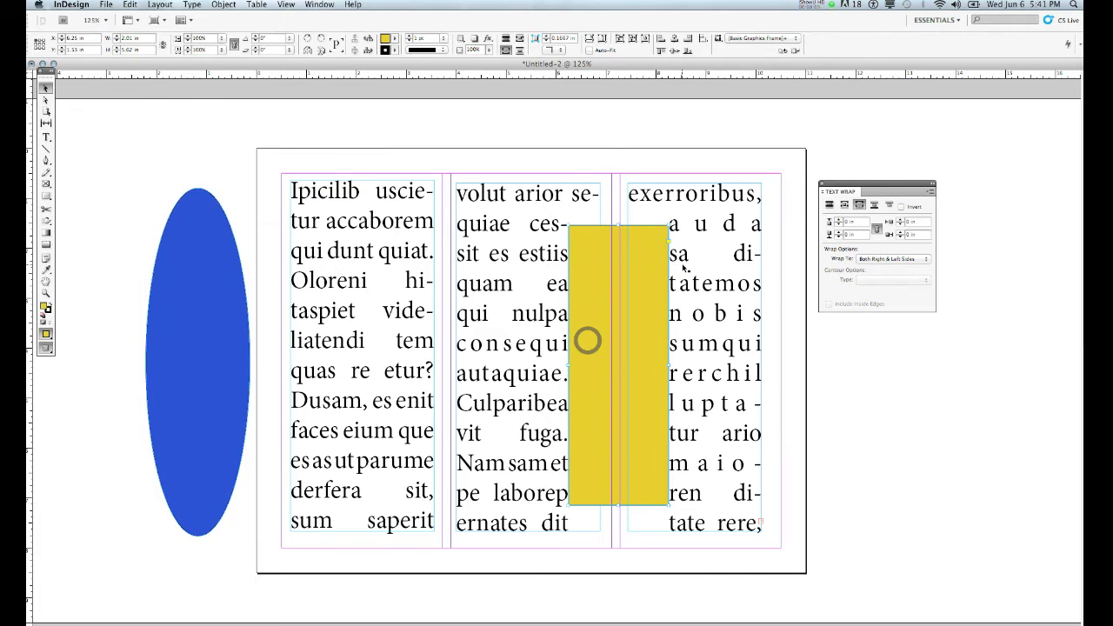
{"action": "left_click", "coordinate": [838, 220]}
{"action": "left_click", "coordinate": [838, 220]}
{"action": "left_click", "coordinate": [838, 220]}
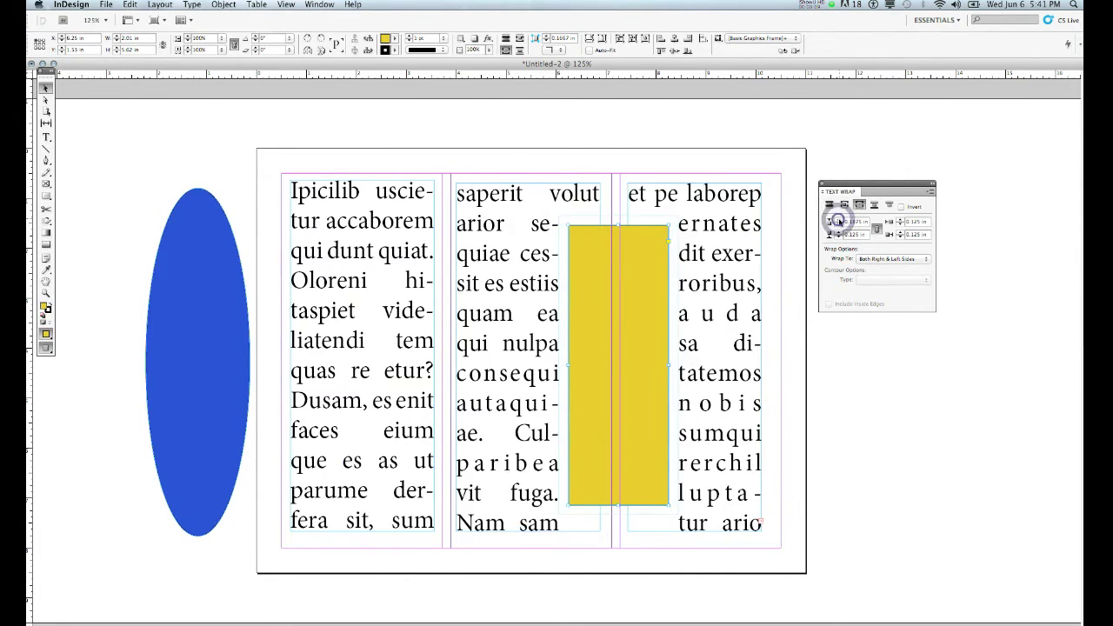
{"action": "left_click", "coordinate": [838, 220]}
{"action": "left_click", "coordinate": [838, 220]}
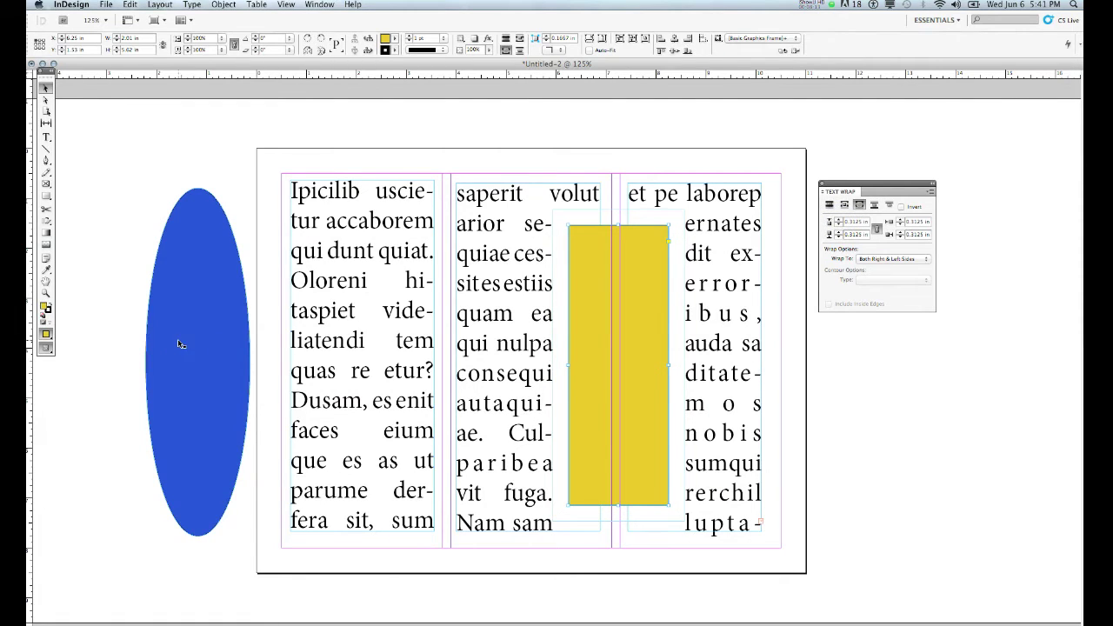
- Return the ellipse to the gap between the first two columns, shrink it to about 1.06 by 4.58 in, and close the text wrap settings
{"action": "left_click_drag", "start_coordinate": [194, 293], "coordinate": [415, 290]}
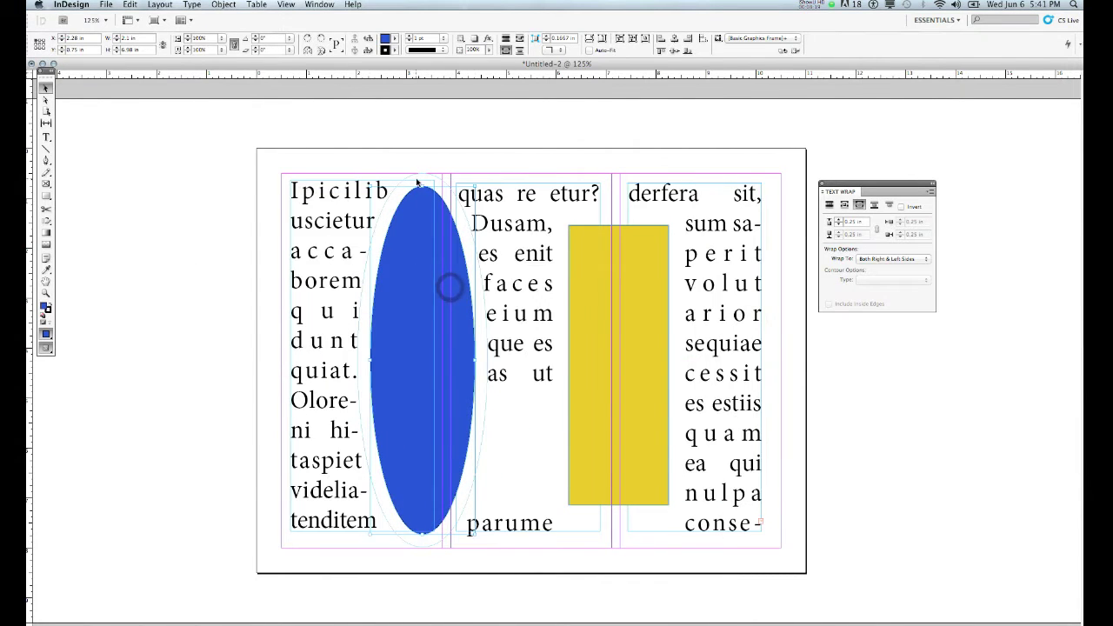
{"action": "left_click_drag", "start_coordinate": [422, 189], "coordinate": [422, 306]}
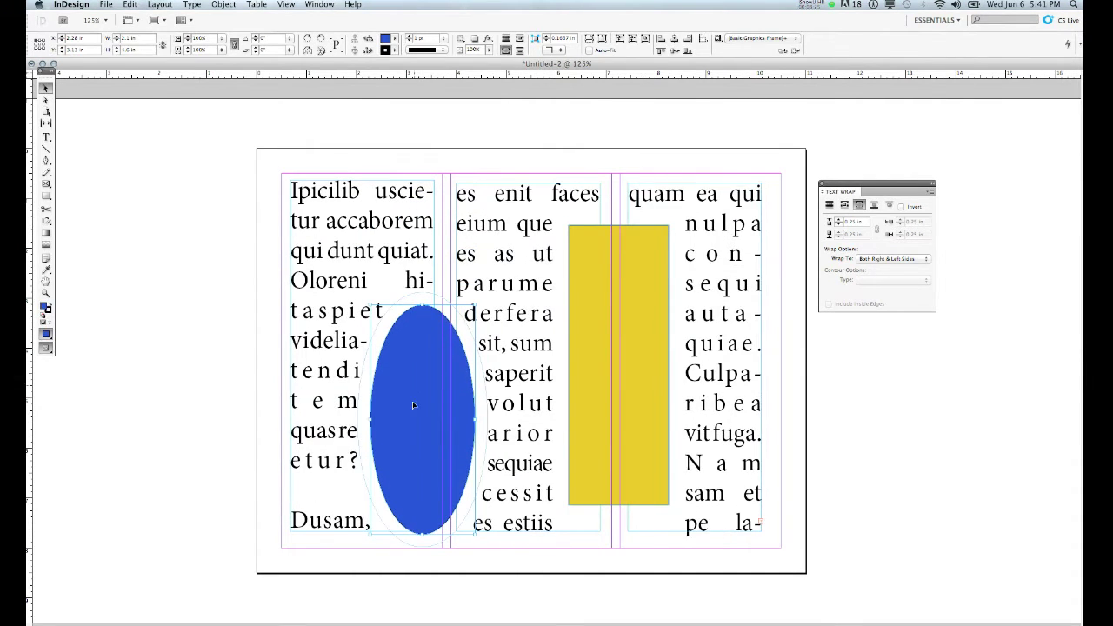
{"action": "left_click_drag", "start_coordinate": [416, 372], "coordinate": [417, 303]}
{"action": "left_click_drag", "start_coordinate": [426, 470], "coordinate": [426, 467]}
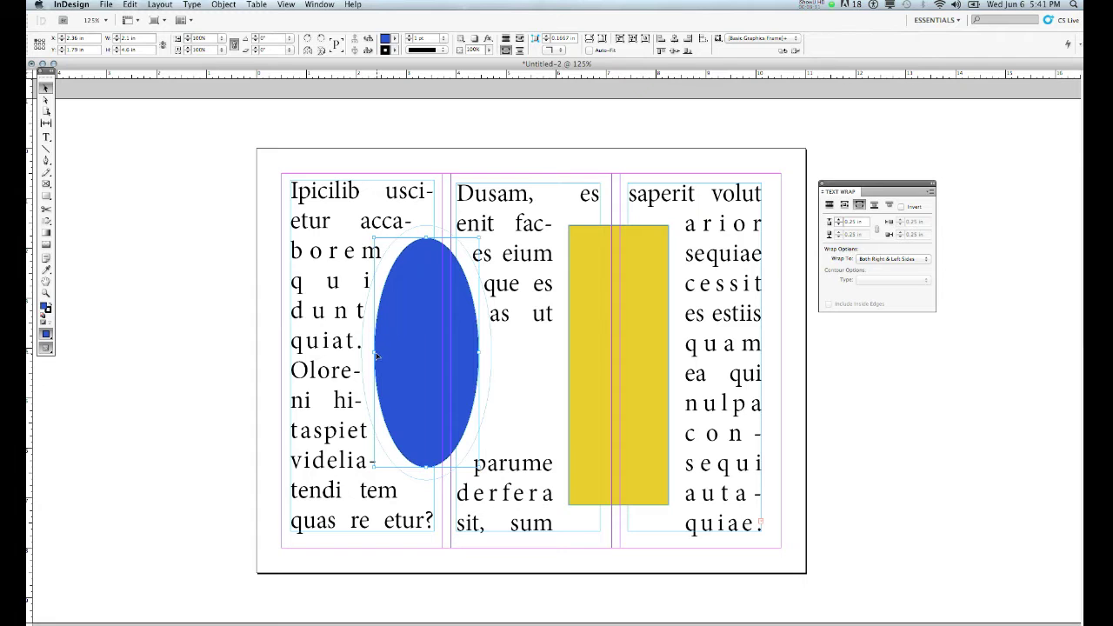
{"action": "left_click_drag", "start_coordinate": [372, 352], "coordinate": [471, 353]}
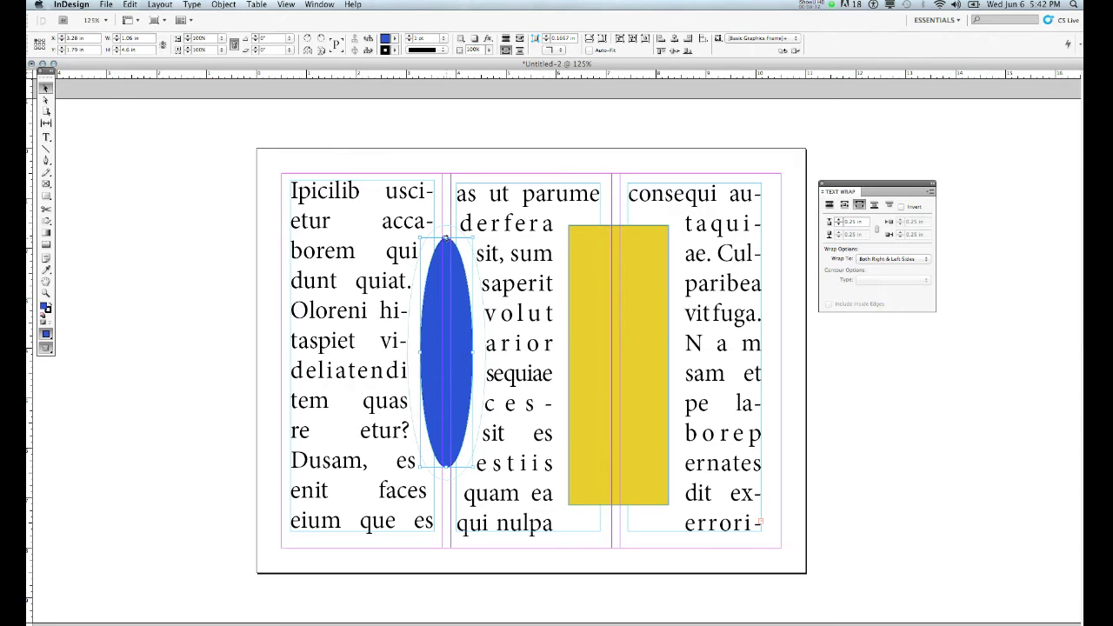
{"action": "mouse_move", "coordinate": [445, 238]}
{"action": "left_mouse_down"}
{"action": "mouse_move", "coordinate": [445, 378]}
{"action": "mouse_move", "coordinate": [447, 238]}
{"action": "left_mouse_up"}
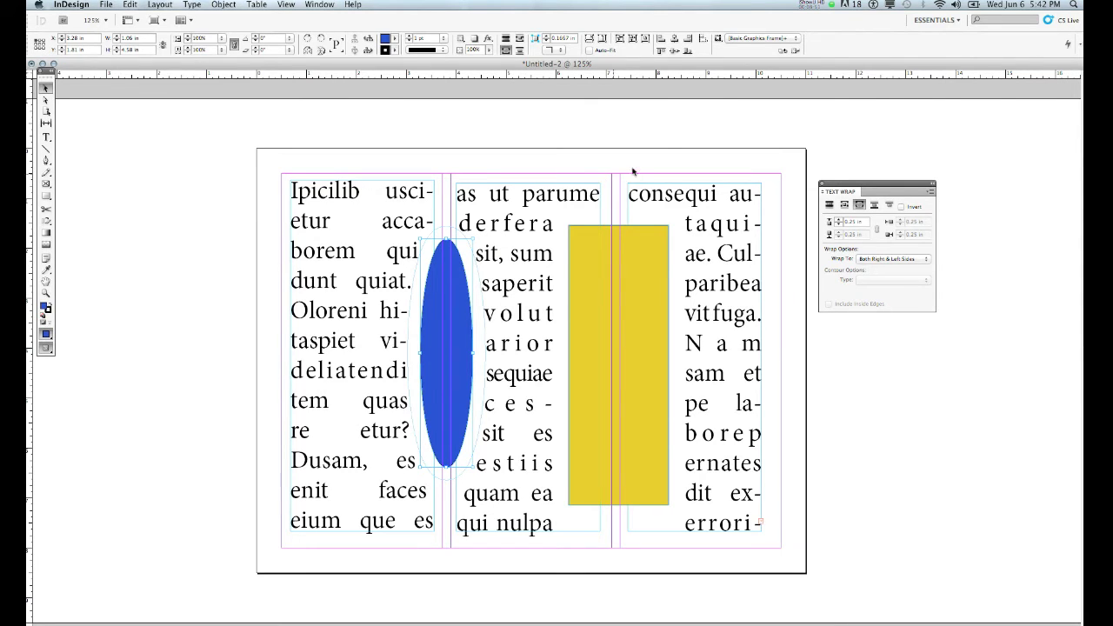
{"action": "left_click", "coordinate": [821, 186]}
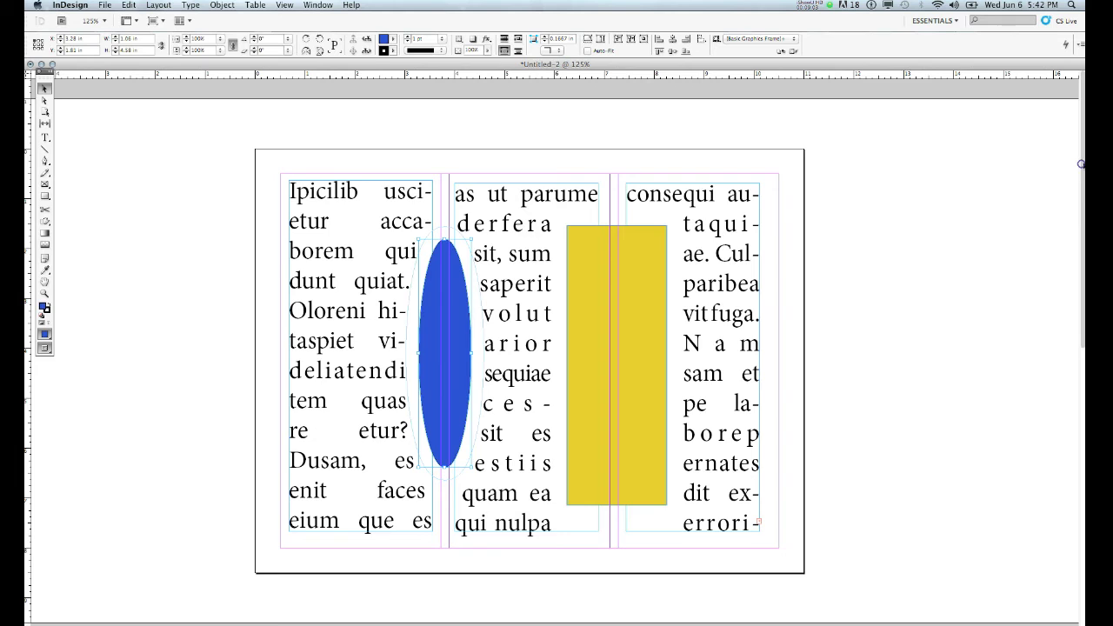
- On an empty page, draw a rectangle in the first column and another about 2.62 by 1.86 in in the second column
{"action": "scroll", "coordinate": [557, 347], "scroll_direction": "down", "scroll_amount": 10}
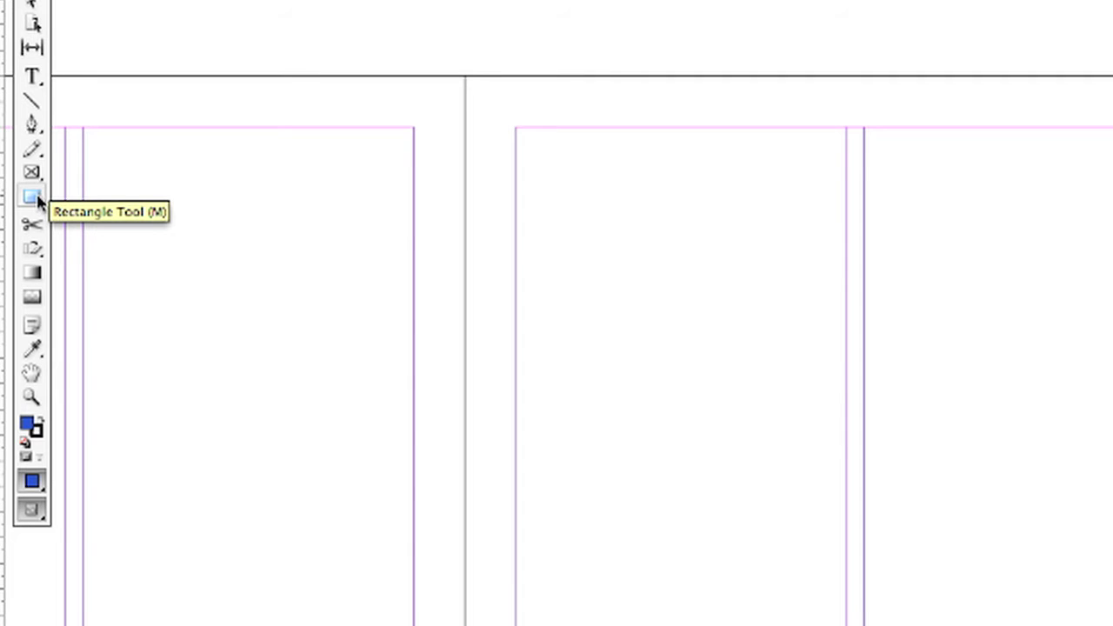
{"action": "left_click", "coordinate": [38, 199]}
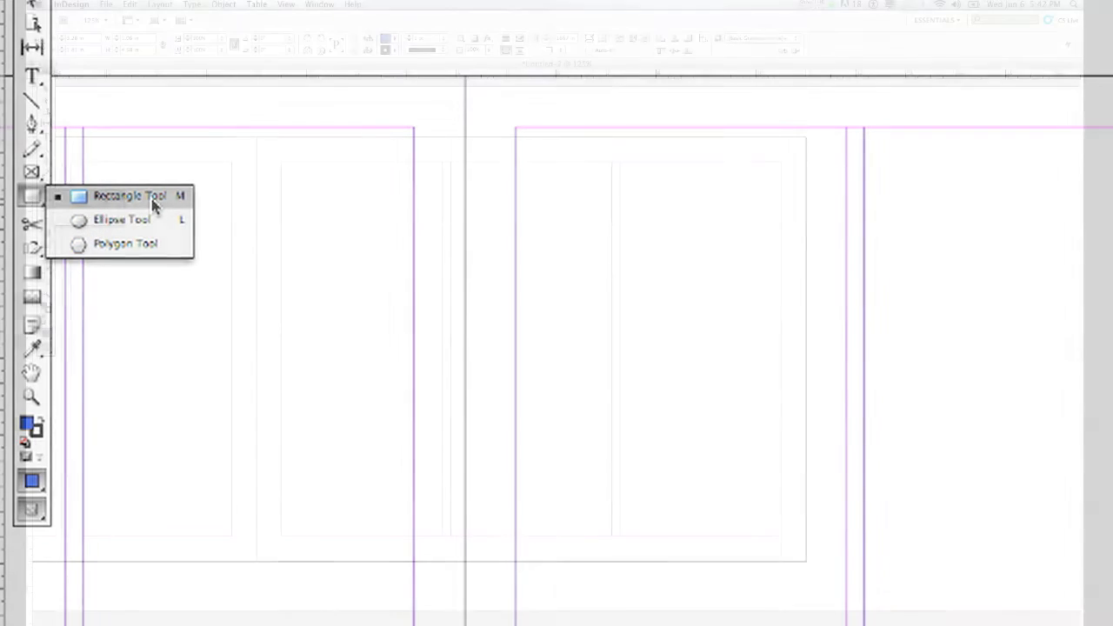
{"action": "left_click", "coordinate": [152, 199]}
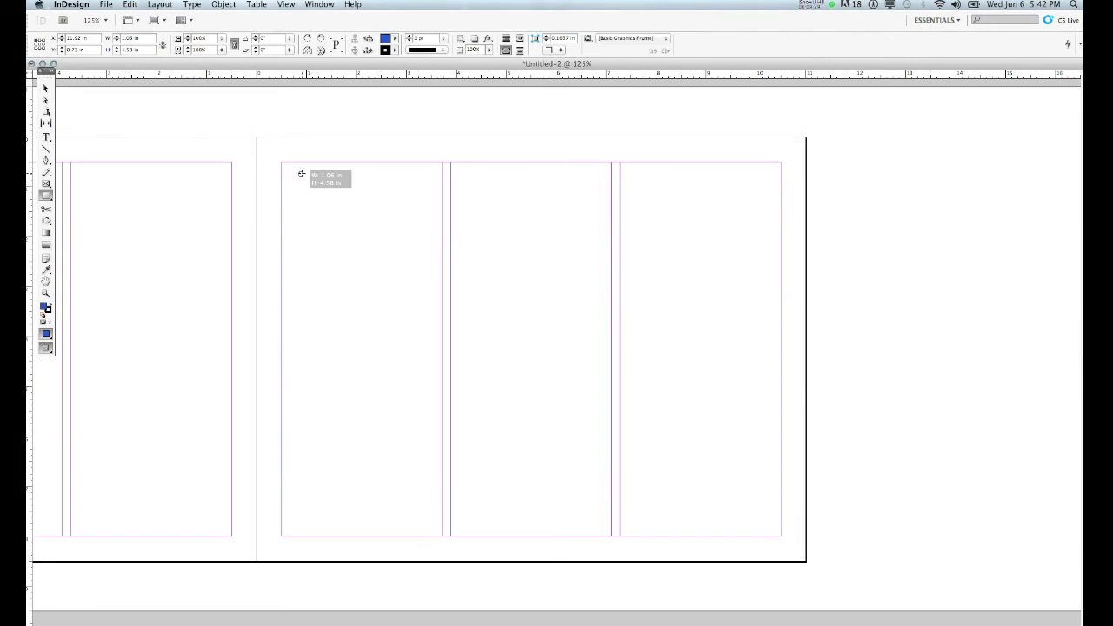
{"action": "mouse_move", "coordinate": [301, 174]}
{"action": "left_mouse_down"}
{"action": "mouse_move", "coordinate": [377, 240]}
{"action": "mouse_move", "coordinate": [428, 266]}
{"action": "left_mouse_up"}
{"action": "left_click_drag", "start_coordinate": [467, 201], "coordinate": [598, 294]}
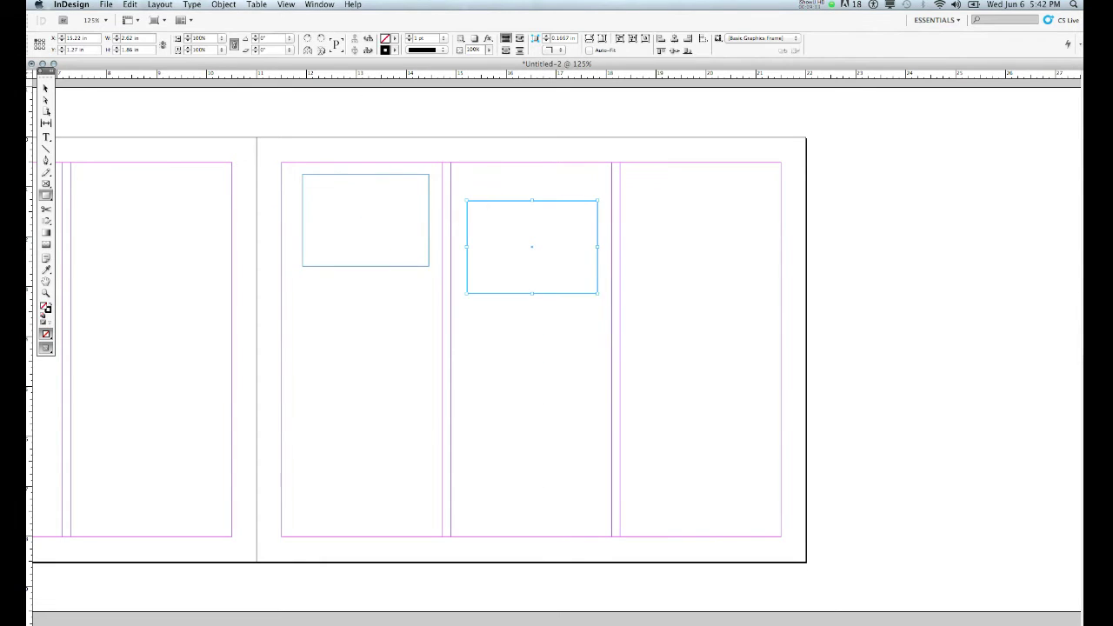
- Fill the selected rectangle in the second column with solid orange
{"action": "double_click", "coordinate": [47, 308]}
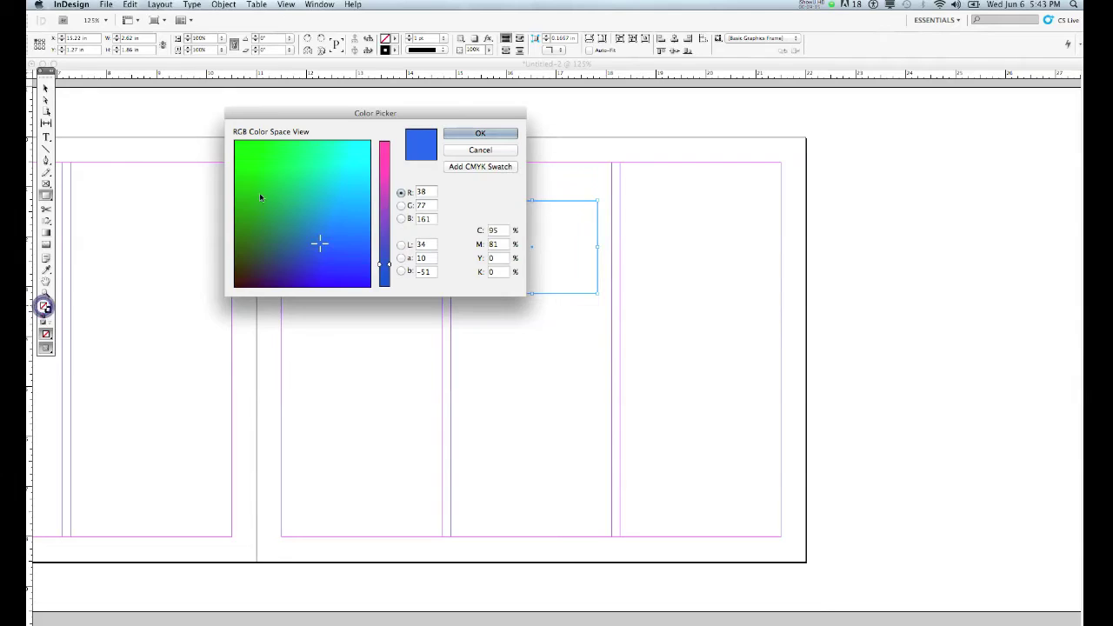
{"action": "left_click", "coordinate": [279, 196]}
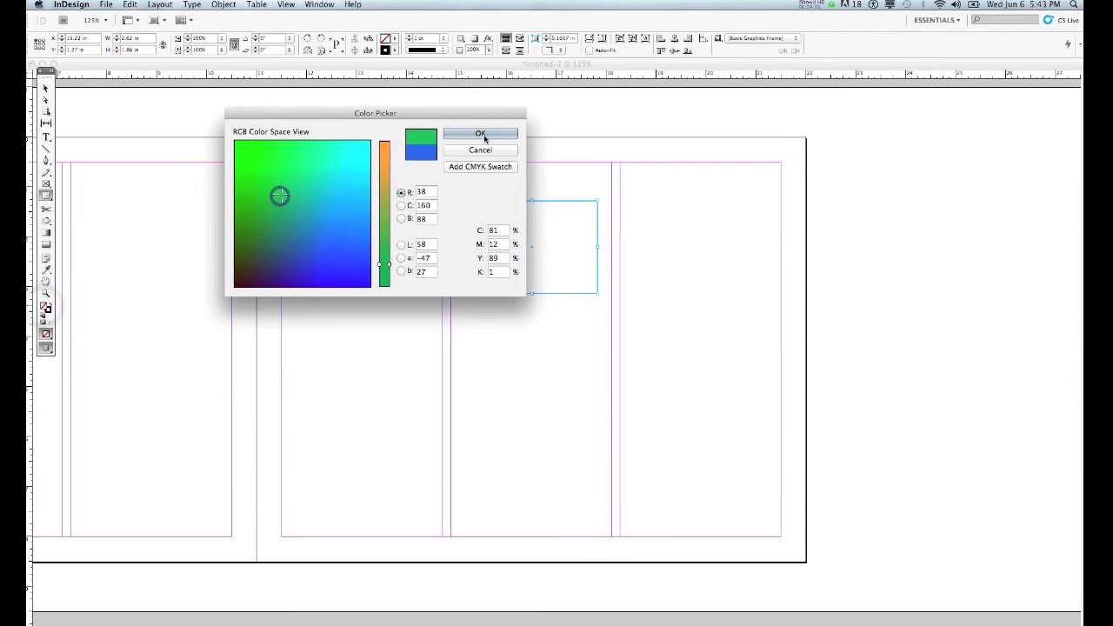
{"action": "left_click", "coordinate": [384, 157]}
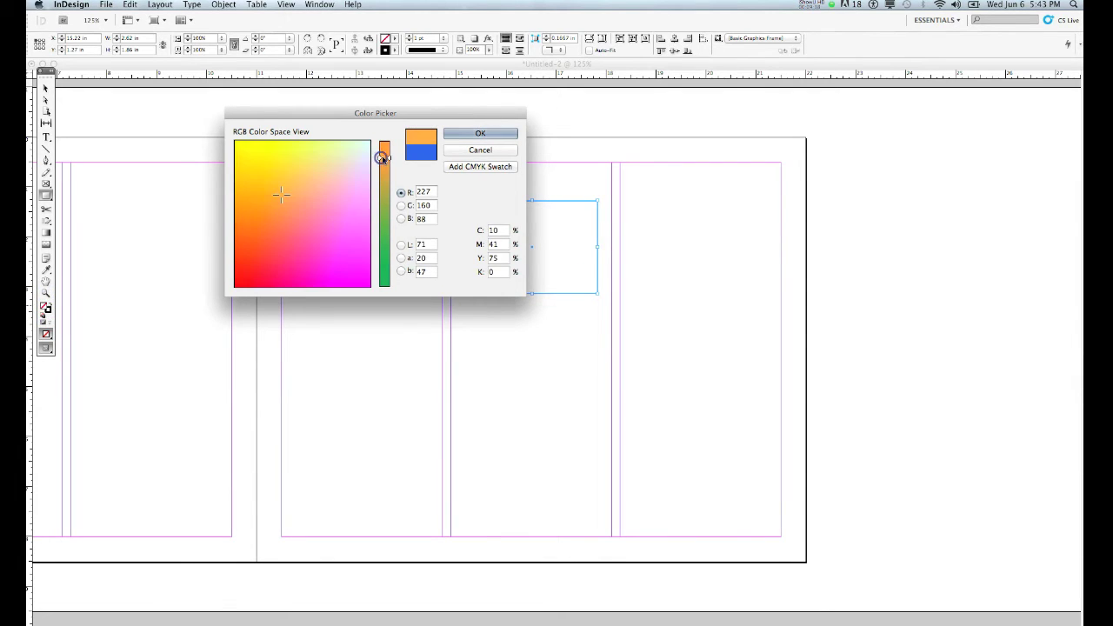
{"action": "left_click", "coordinate": [247, 212]}
{"action": "left_click", "coordinate": [479, 135]}
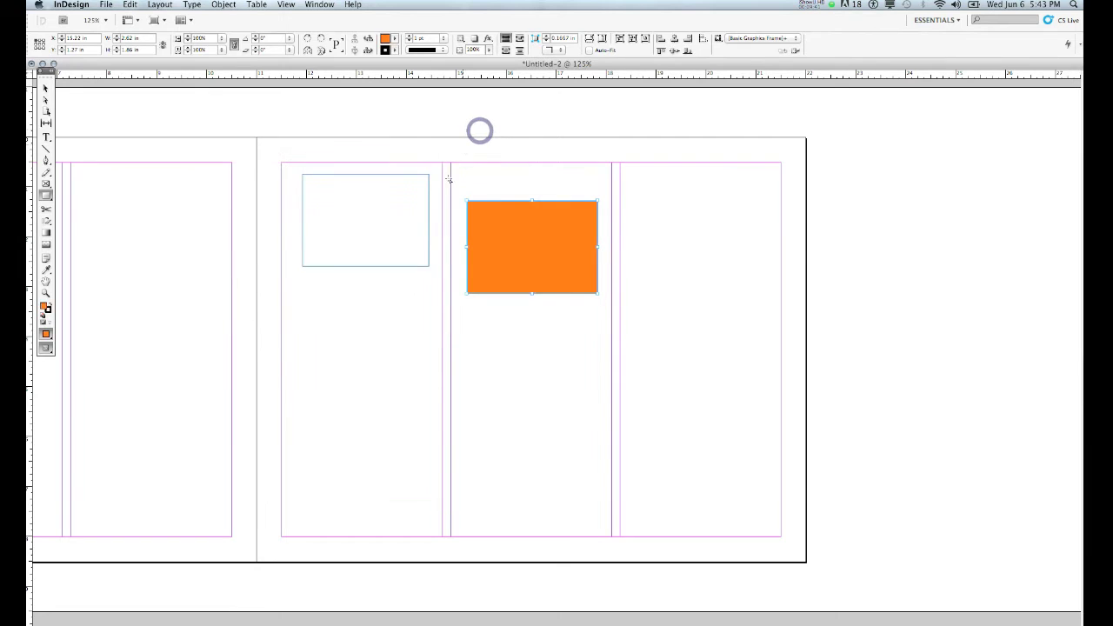
- Copy the orange fill from the second-column rectangle to the first-column rectangle with the Eyedropper
{"action": "left_click", "coordinate": [46, 270]}
{"action": "left_click", "coordinate": [494, 214]}
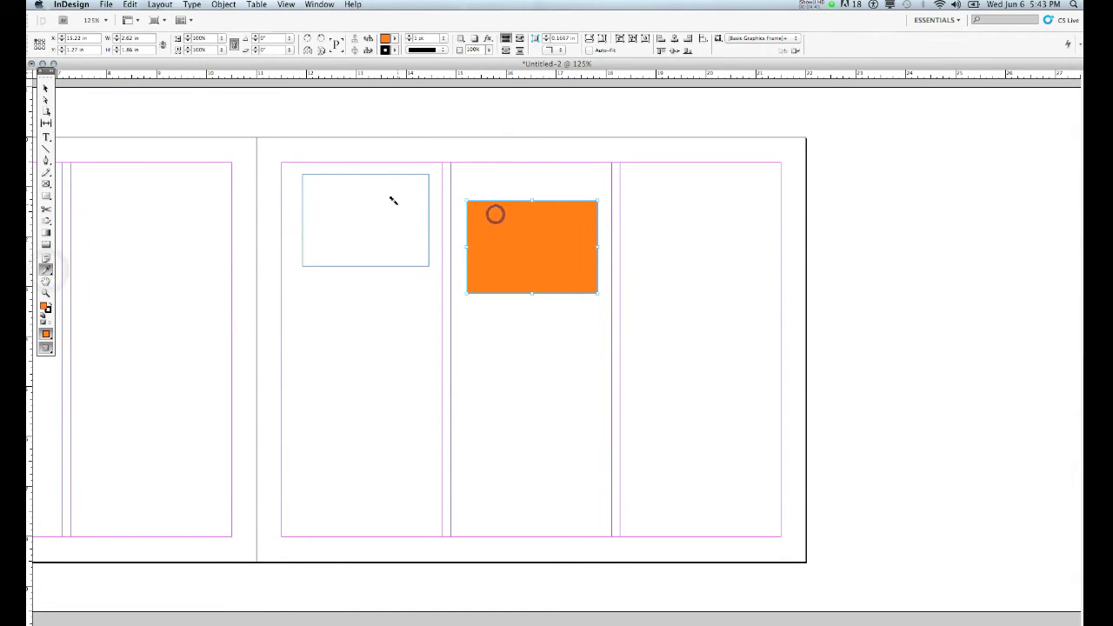
{"action": "left_click", "coordinate": [389, 199]}
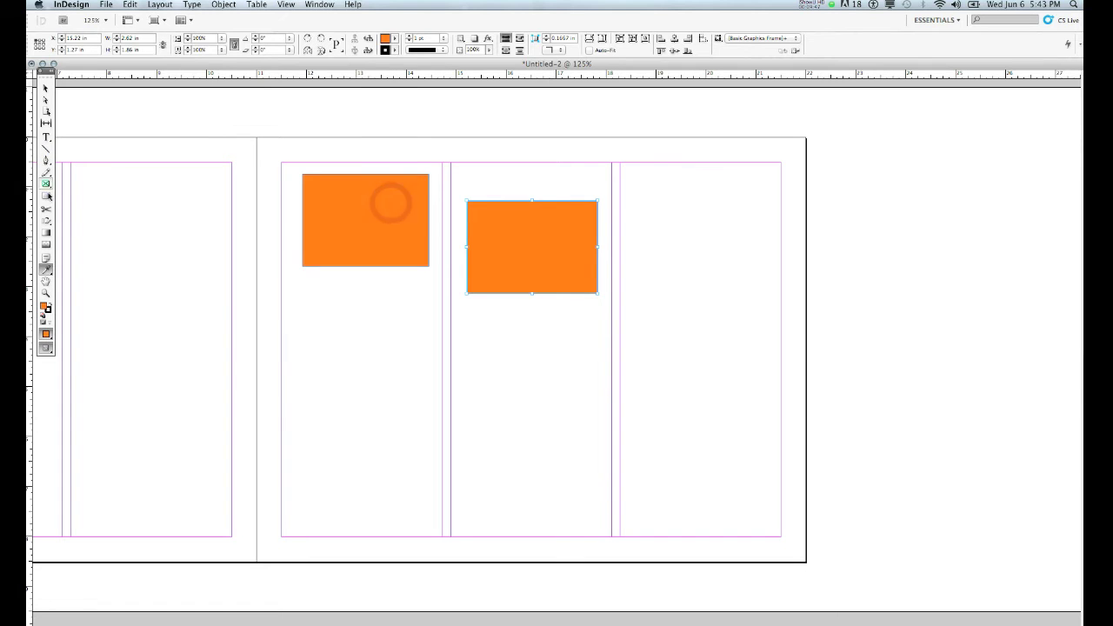
- Draw a square about 2.26 in wide in the third column and give it the sampled orange fill
{"action": "left_click", "coordinate": [46, 198]}
{"action": "left_click_drag", "start_coordinate": [643, 181], "coordinate": [774, 294]}
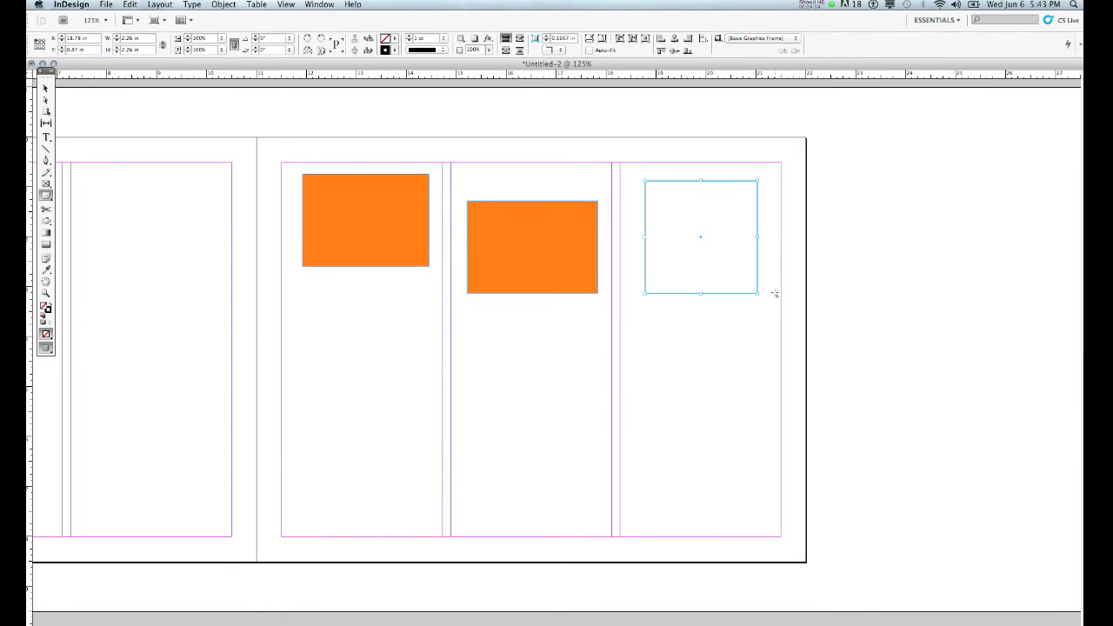
{"action": "left_click", "coordinate": [47, 271]}
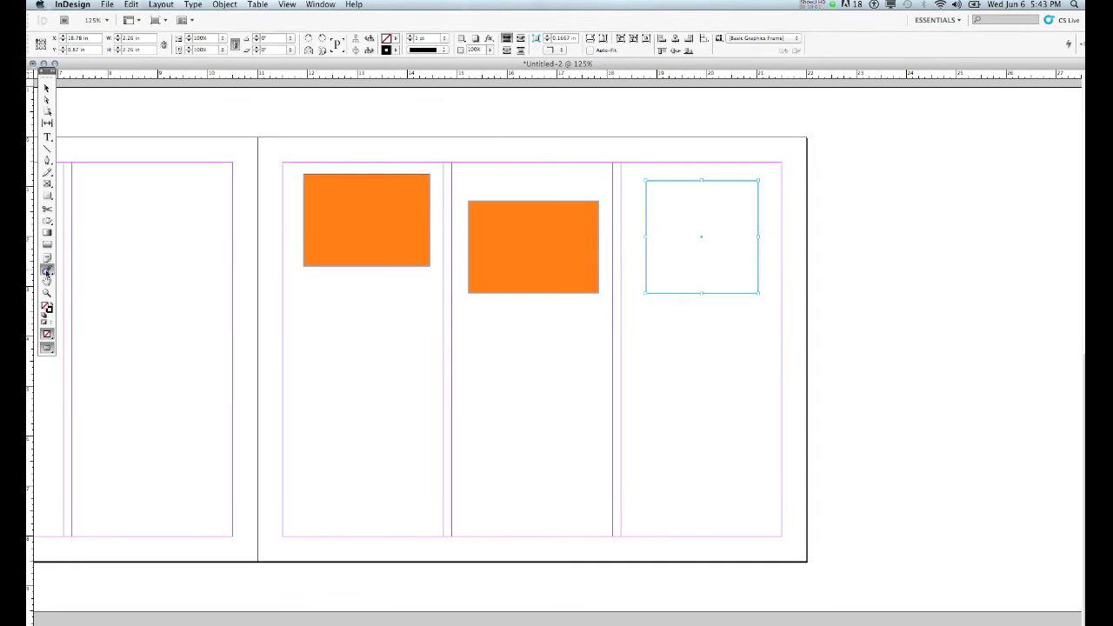
{"action": "left_click", "coordinate": [527, 218]}
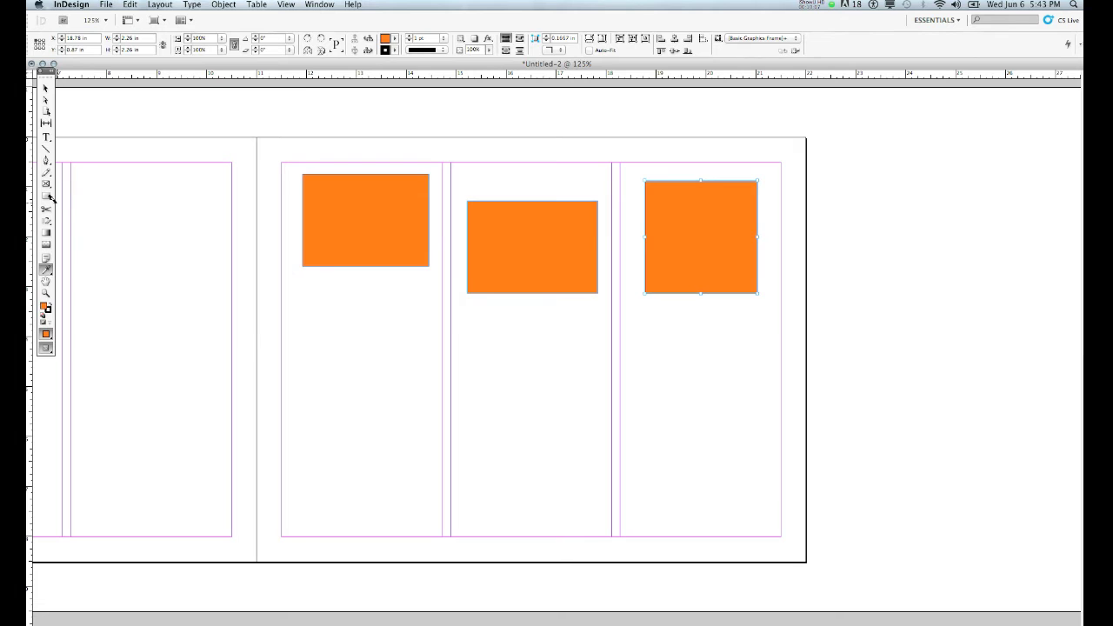
- Draw an ellipse about 3.04 by 1.54 in and a circle about 2.32 in across below the rectangles
{"action": "left_click_drag", "start_coordinate": [46, 195], "coordinate": [78, 208]}
{"action": "left_click_drag", "start_coordinate": [326, 309], "coordinate": [477, 389]}
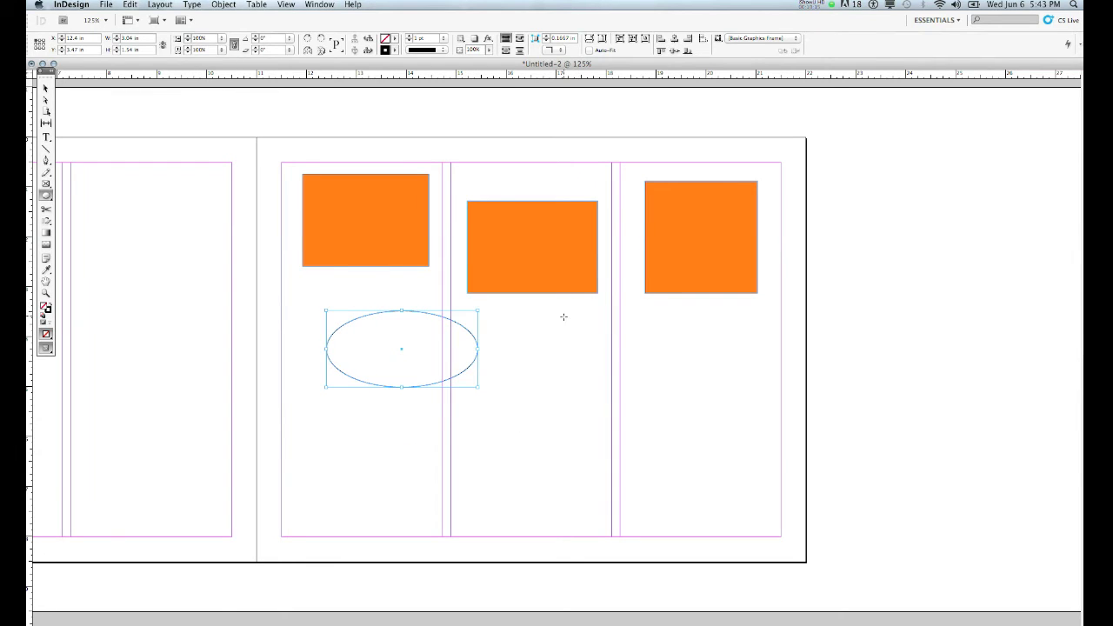
{"action": "left_click_drag", "start_coordinate": [564, 311], "coordinate": [713, 428]}
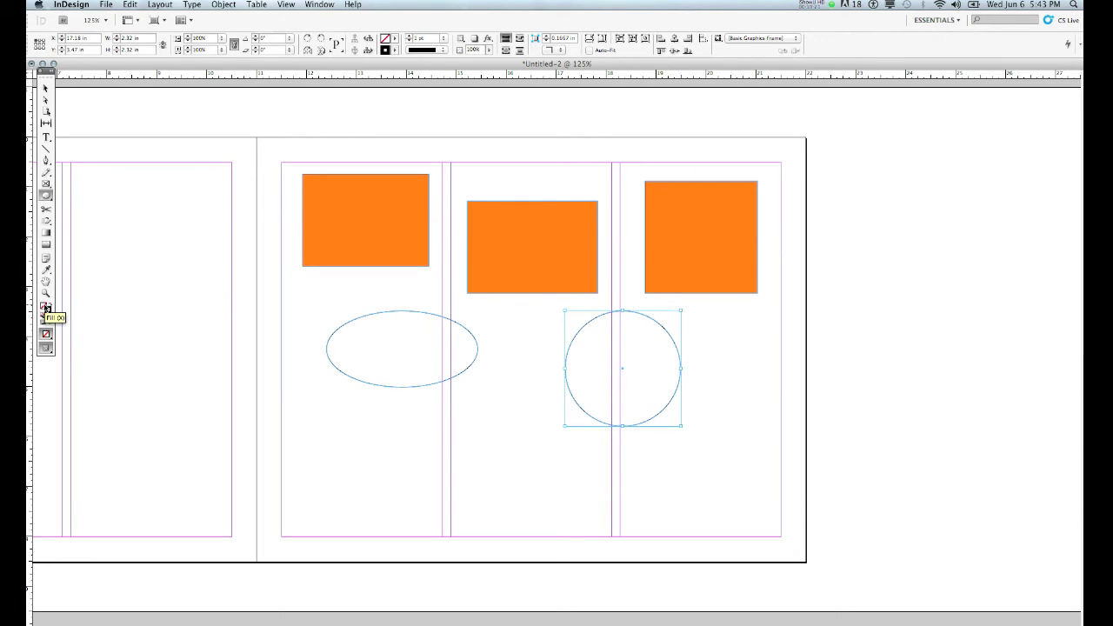
- Apply the rectangles' orange fill to the new circle and ellipse with the Eyedropper
{"action": "left_click", "coordinate": [46, 270]}
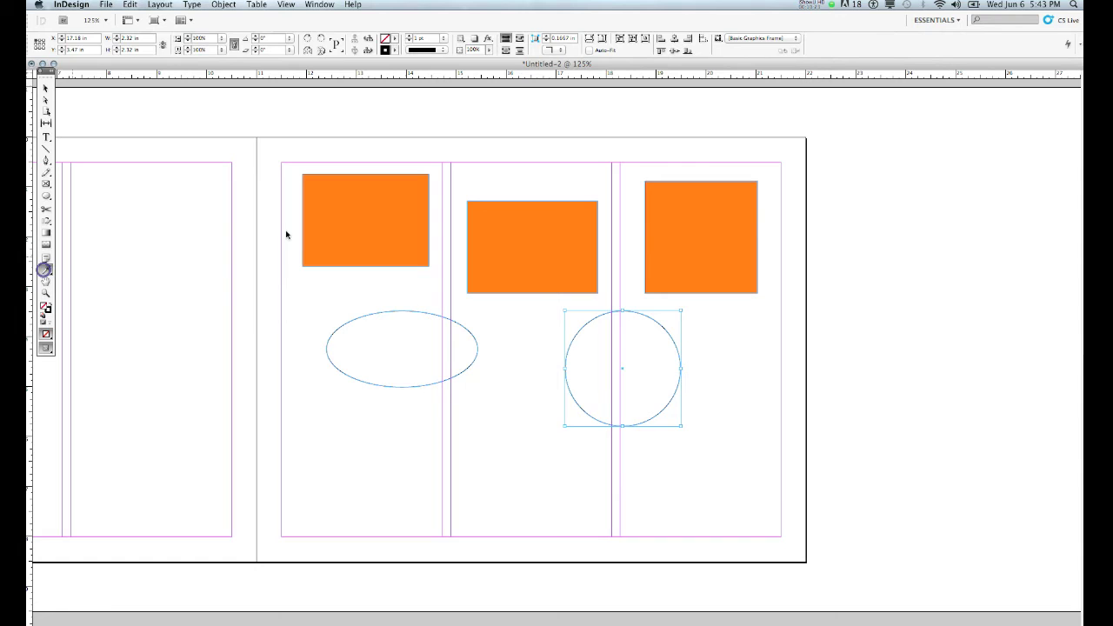
{"action": "left_click", "coordinate": [364, 227]}
{"action": "left_click", "coordinate": [391, 339]}
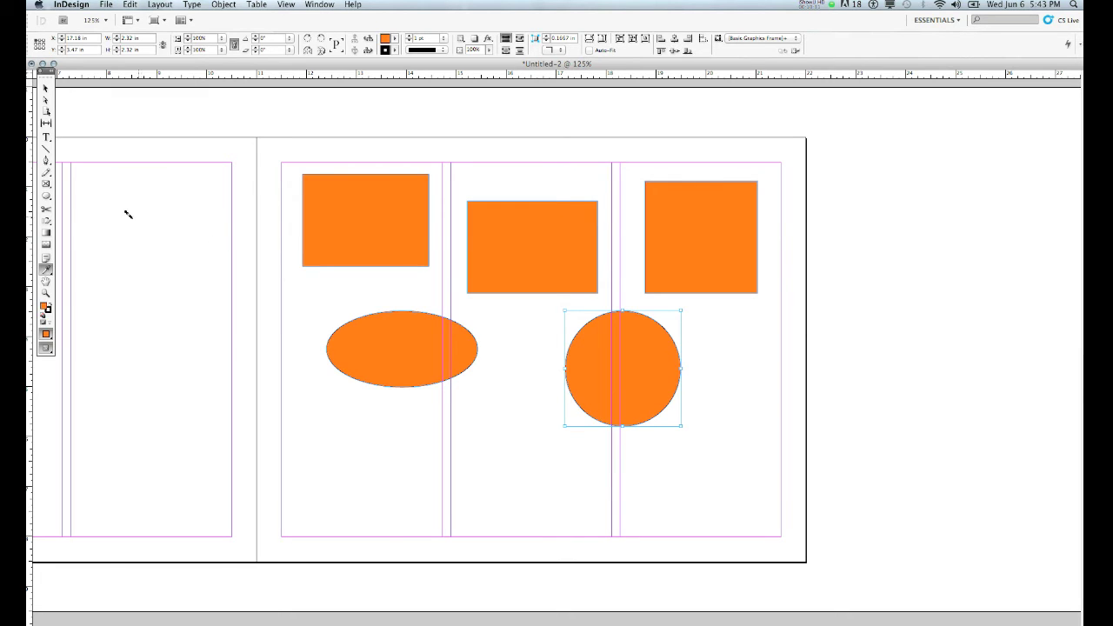
- Draw a hexagon about 2.43 by 2.16 in on the facing page and fill it orange, RGB 227, 132, 38
{"action": "left_click", "coordinate": [48, 198]}
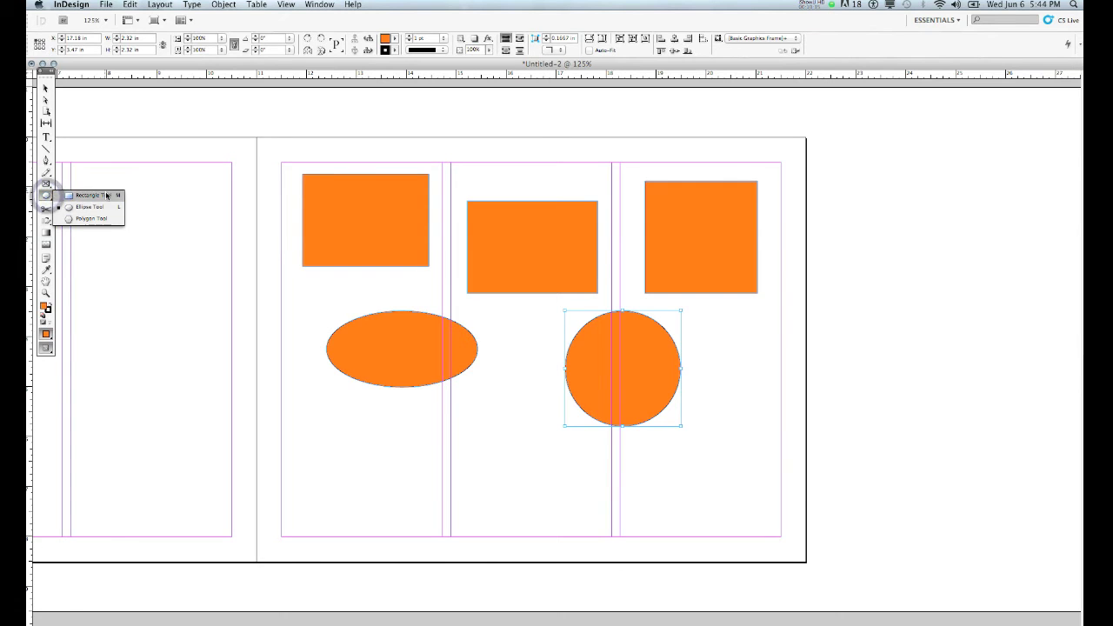
{"action": "left_click", "coordinate": [107, 222]}
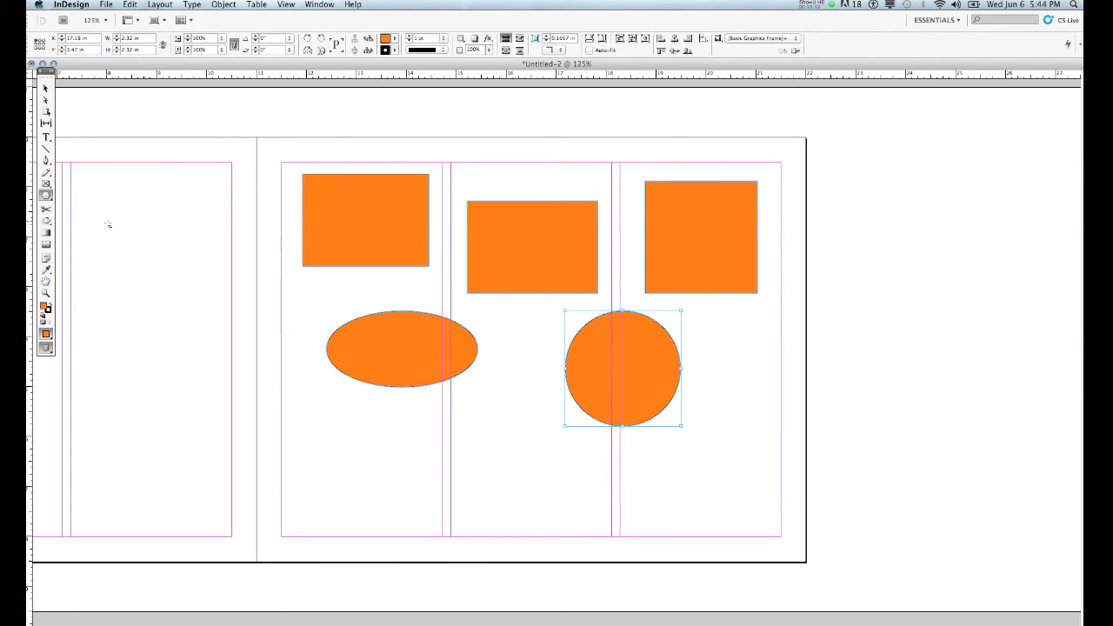
{"action": "left_click_drag", "start_coordinate": [122, 208], "coordinate": [245, 316]}
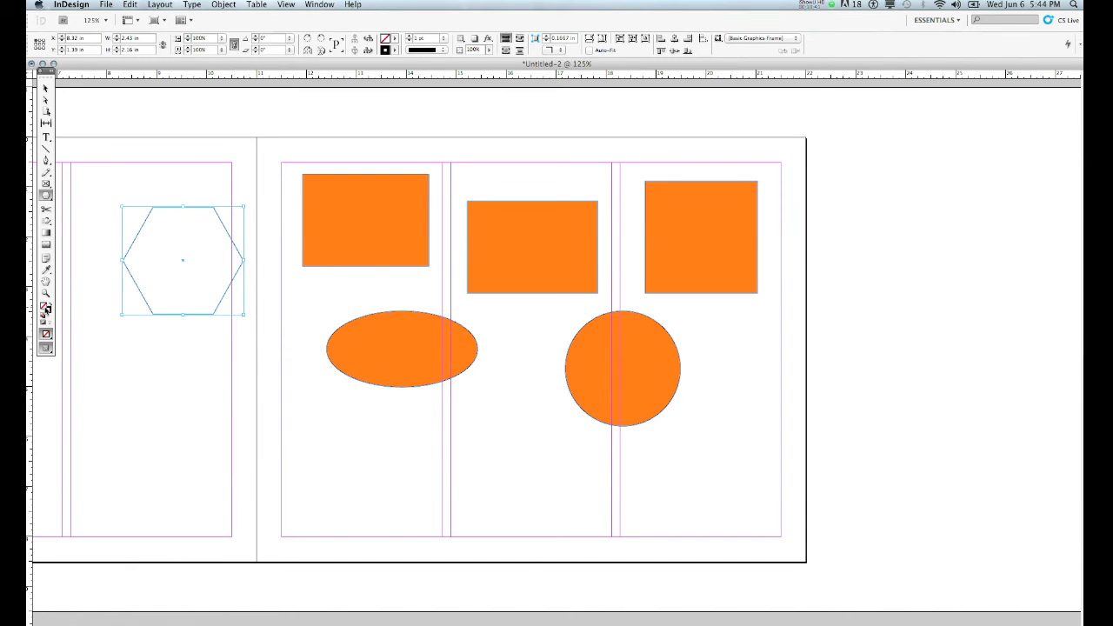
{"action": "double_click", "coordinate": [47, 309]}
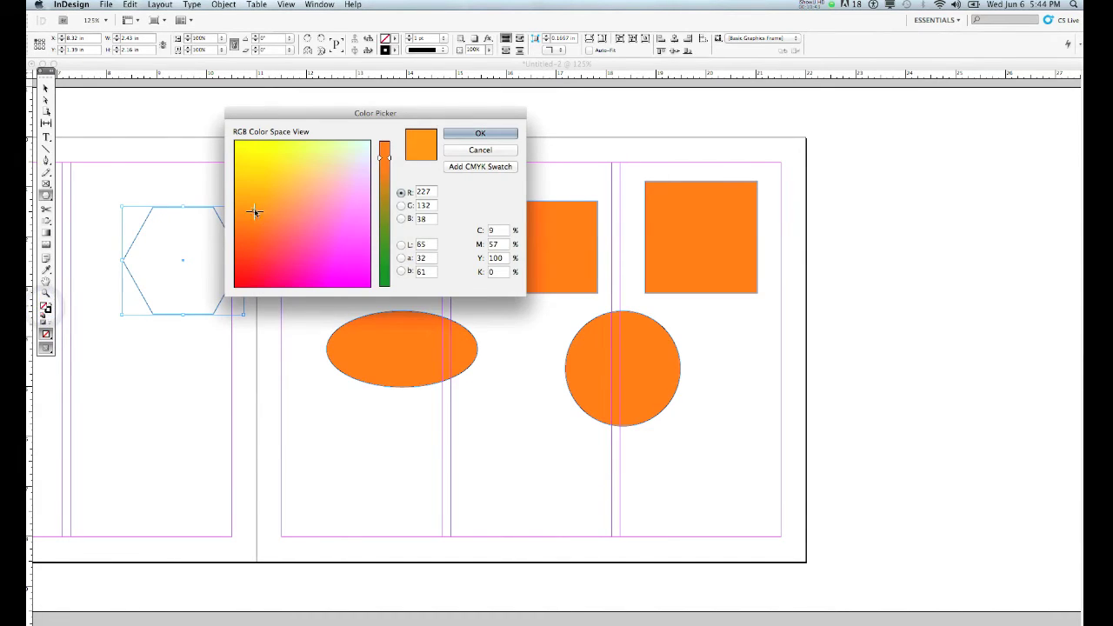
{"action": "left_click", "coordinate": [485, 134]}
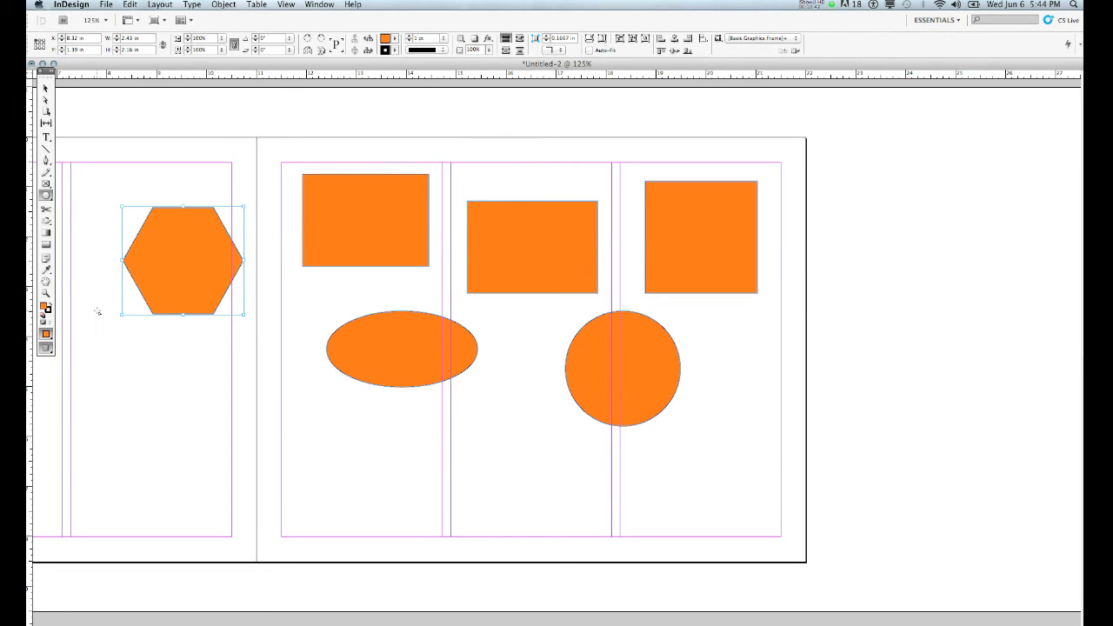
- Turn the hexagon into a starburst with 12 sides and a 20% star inset
{"action": "double_click", "coordinate": [46, 196]}
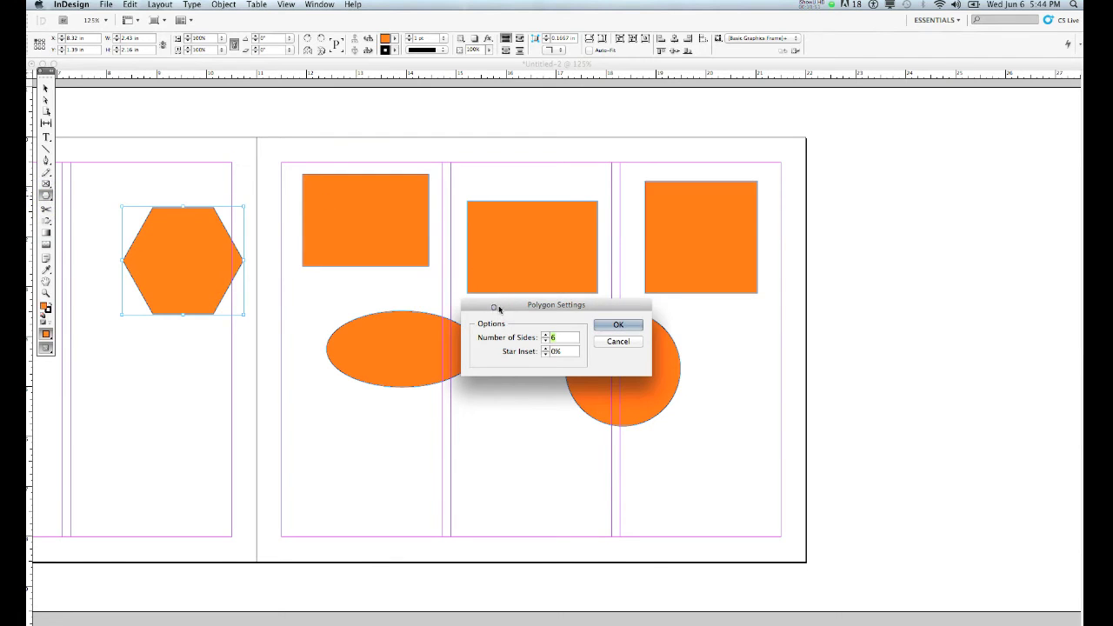
{"action": "left_click_drag", "start_coordinate": [499, 309], "coordinate": [480, 112]}
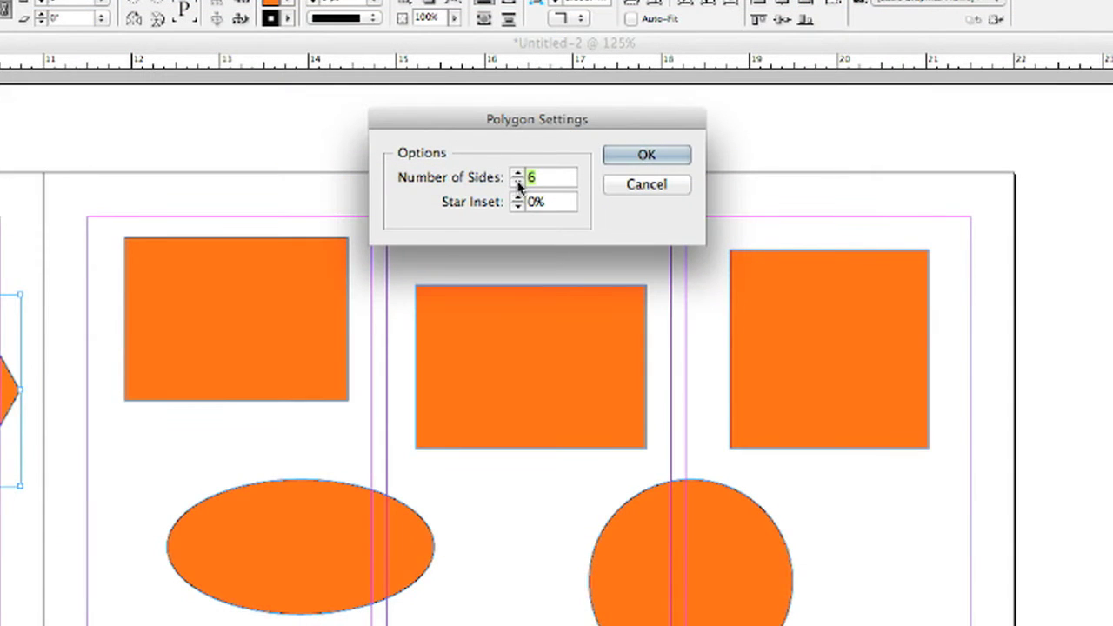
{"action": "left_click", "coordinate": [517, 173]}
{"action": "left_click", "coordinate": [517, 173]}
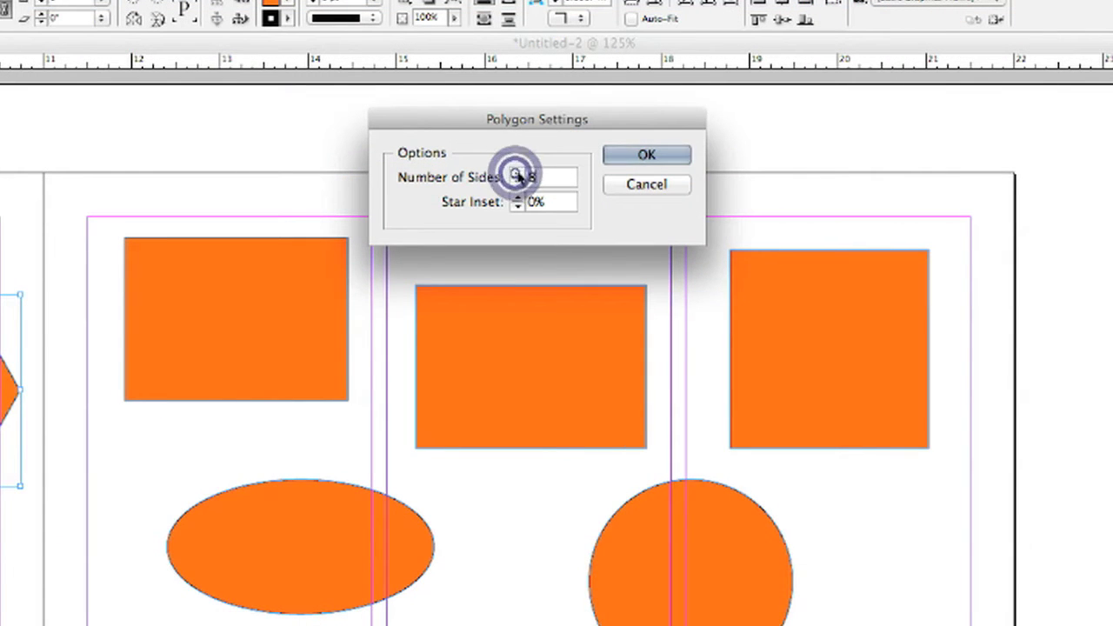
{"action": "left_click", "coordinate": [517, 172]}
{"action": "left_click", "coordinate": [517, 172]}
{"action": "left_click", "coordinate": [518, 172]}
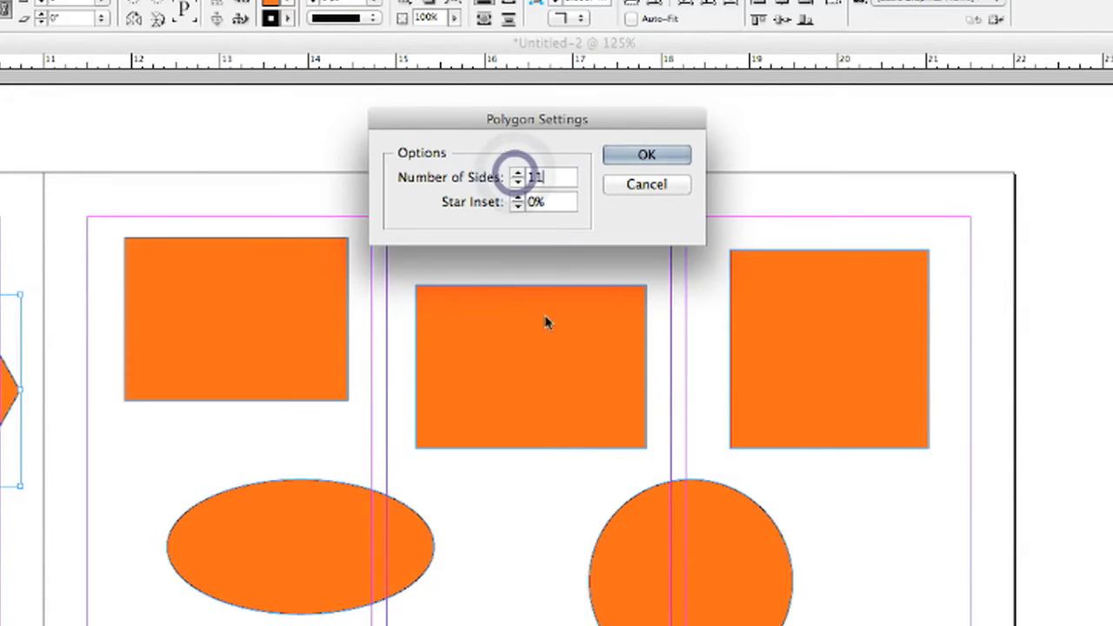
{"action": "left_click", "coordinate": [517, 198]}
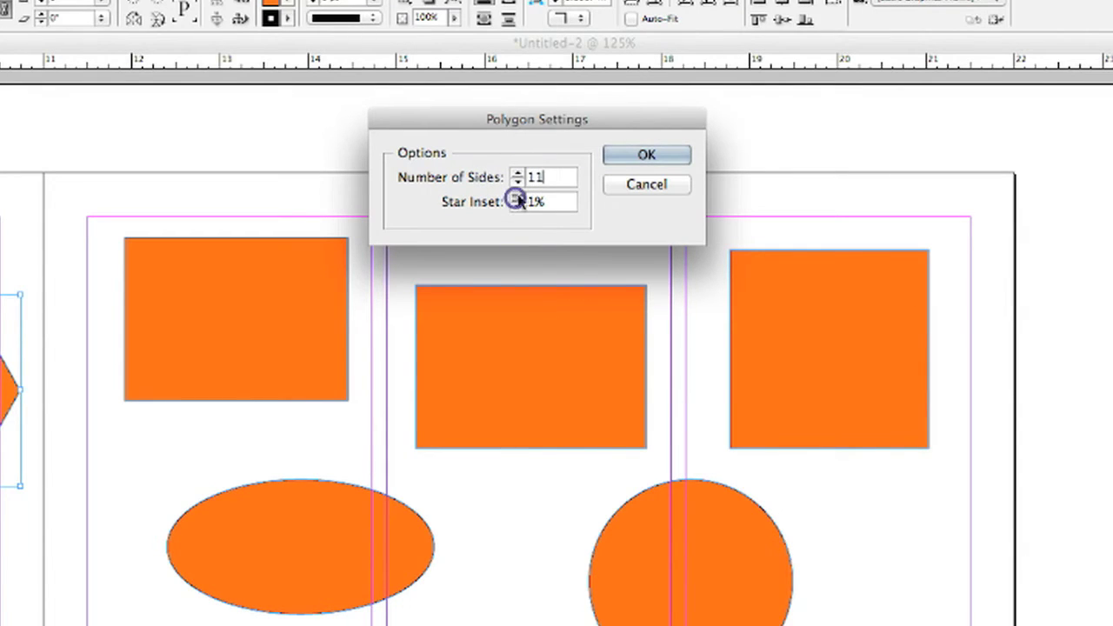
{"action": "left_click", "coordinate": [516, 198]}
{"action": "left_click", "coordinate": [516, 198]}
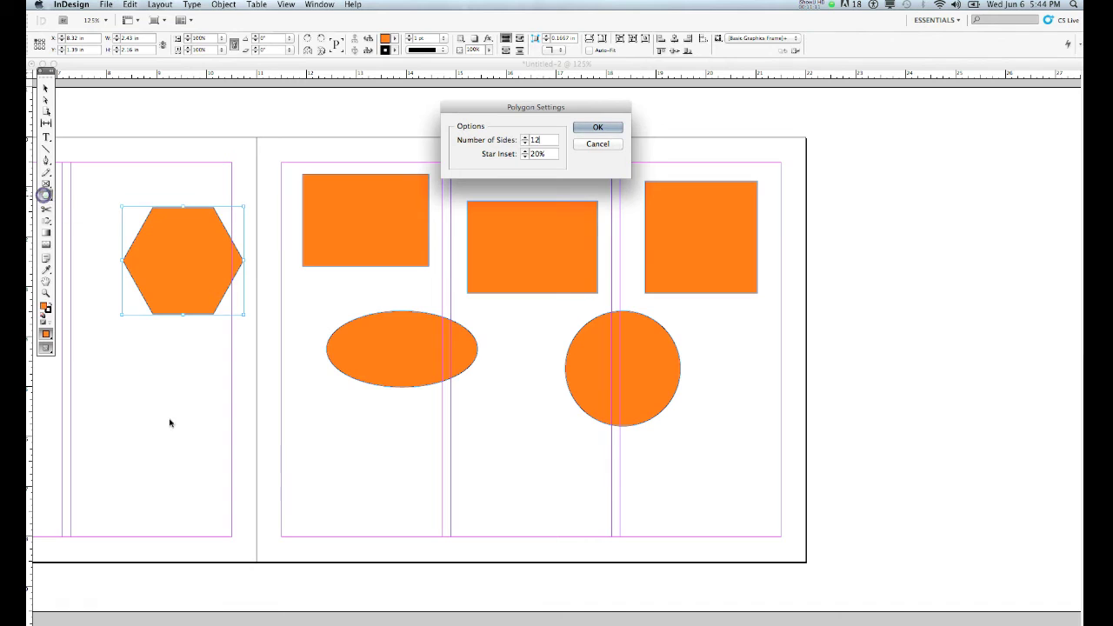
{"action": "left_click", "coordinate": [603, 127]}
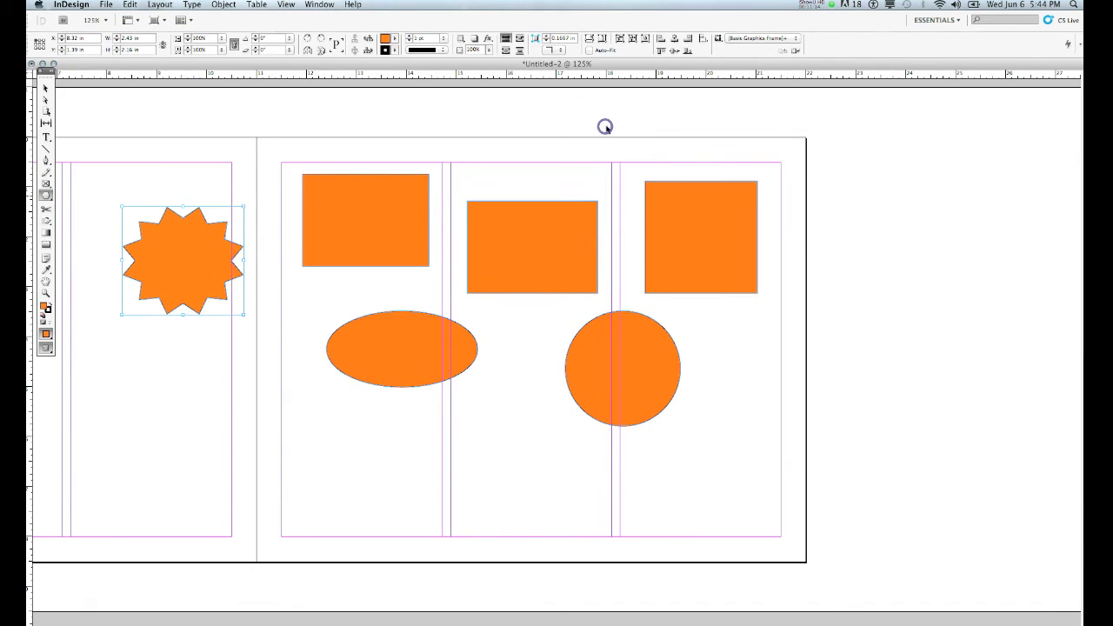
- Convert the orange ellipse into a triangle
{"action": "left_click", "coordinate": [45, 89]}
{"action": "left_click", "coordinate": [399, 350]}
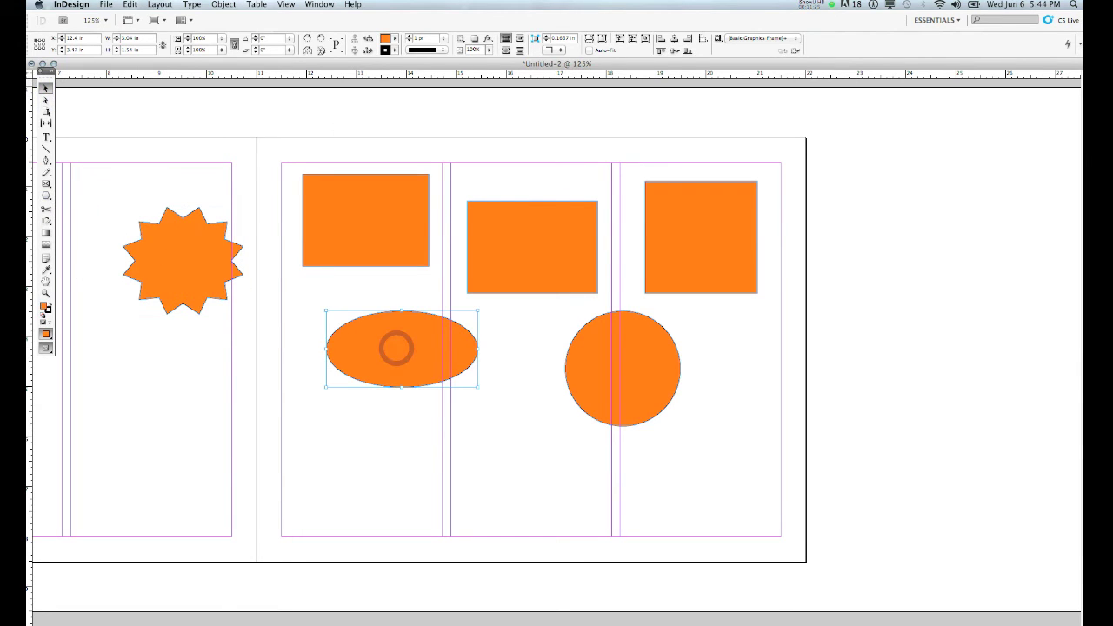
{"action": "left_click", "coordinate": [223, 5]}
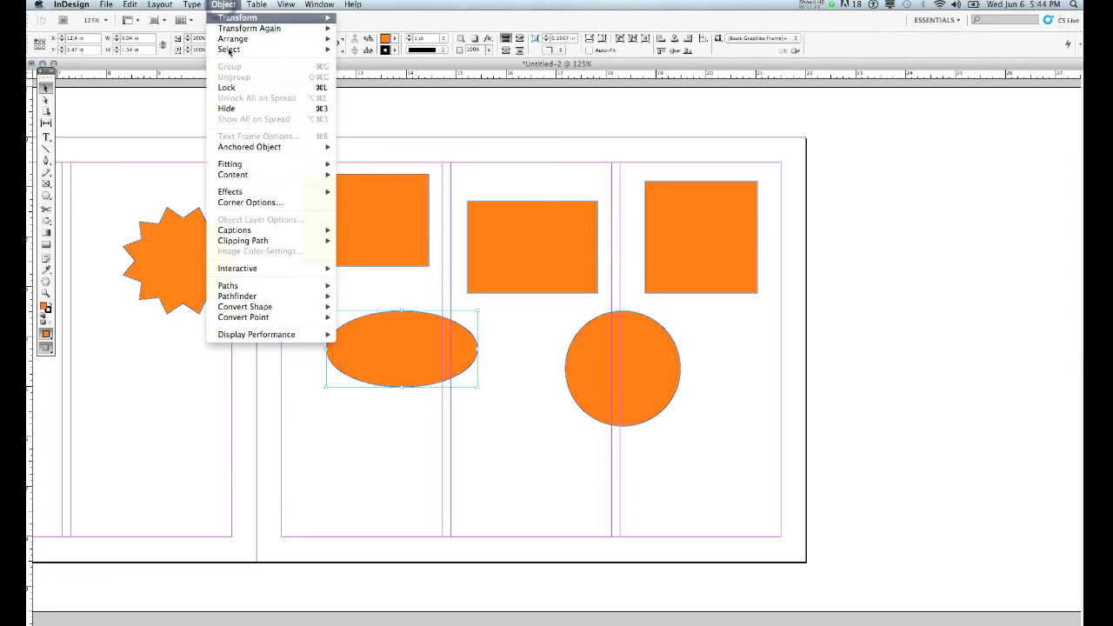
{"action": "mouse_move", "coordinate": [300, 310]}
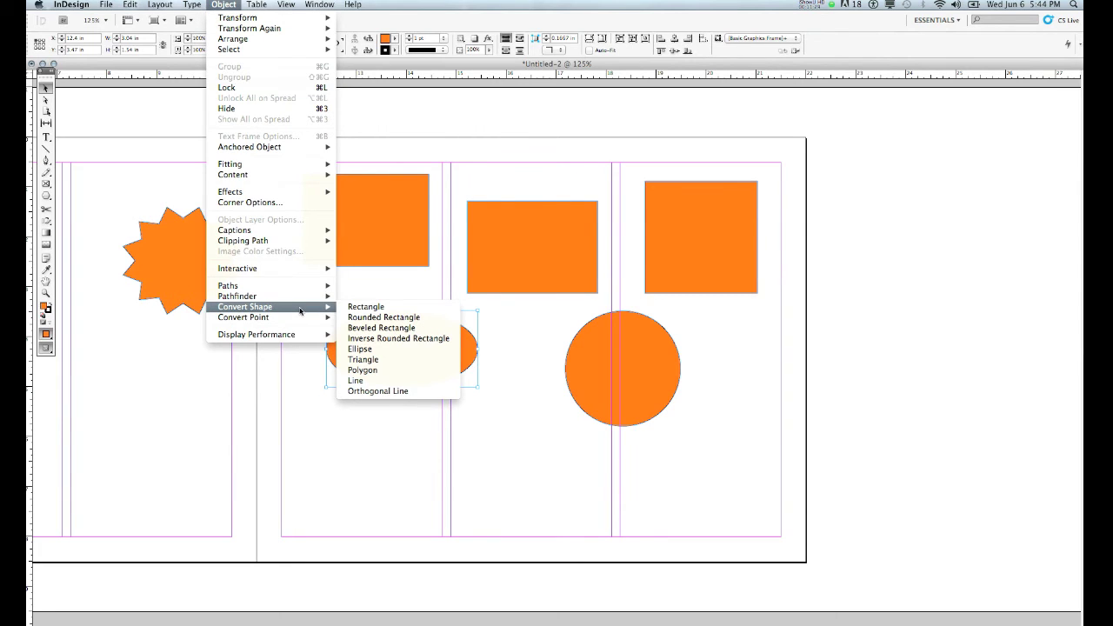
{"action": "left_click", "coordinate": [388, 359]}
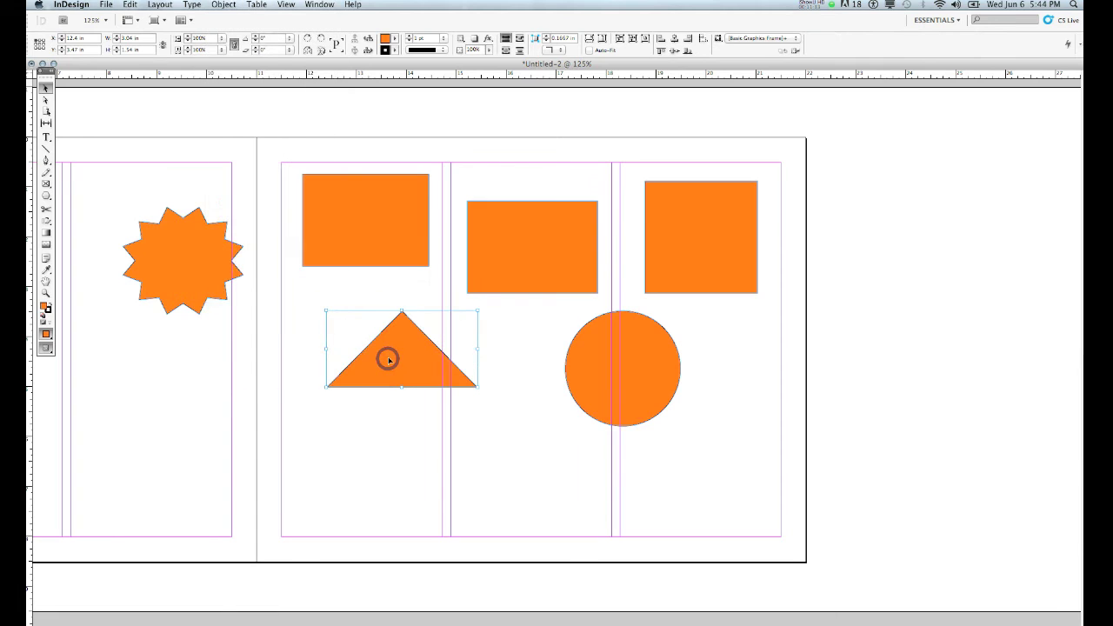
- Convert the orange rectangle in the first column into a rounded rectangle
{"action": "left_click", "coordinate": [387, 226]}
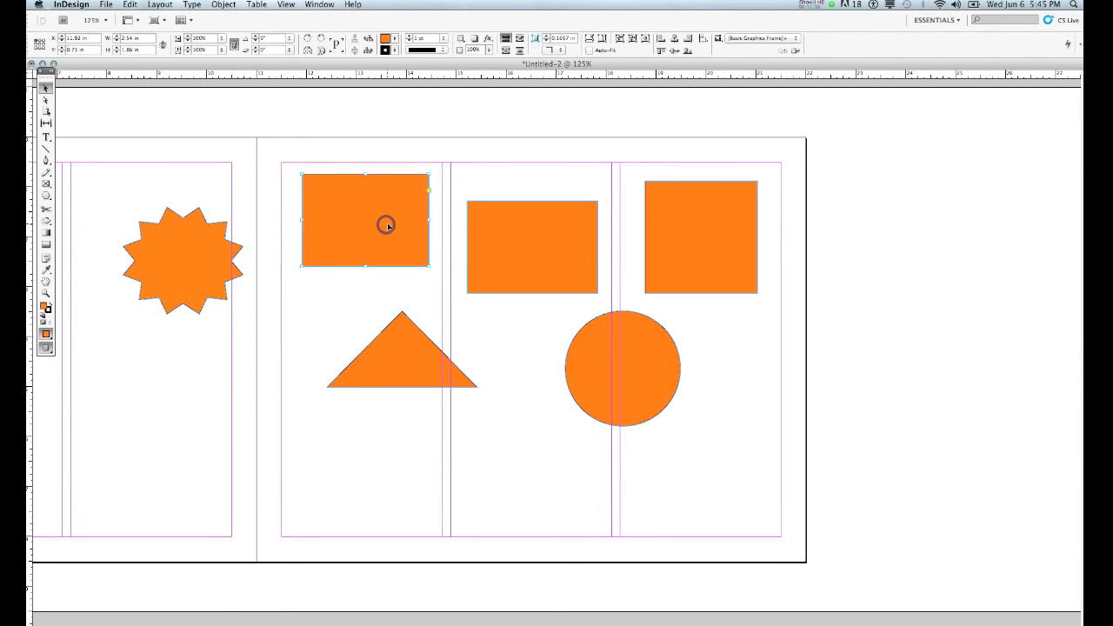
{"action": "left_click", "coordinate": [222, 5]}
{"action": "mouse_move", "coordinate": [264, 310]}
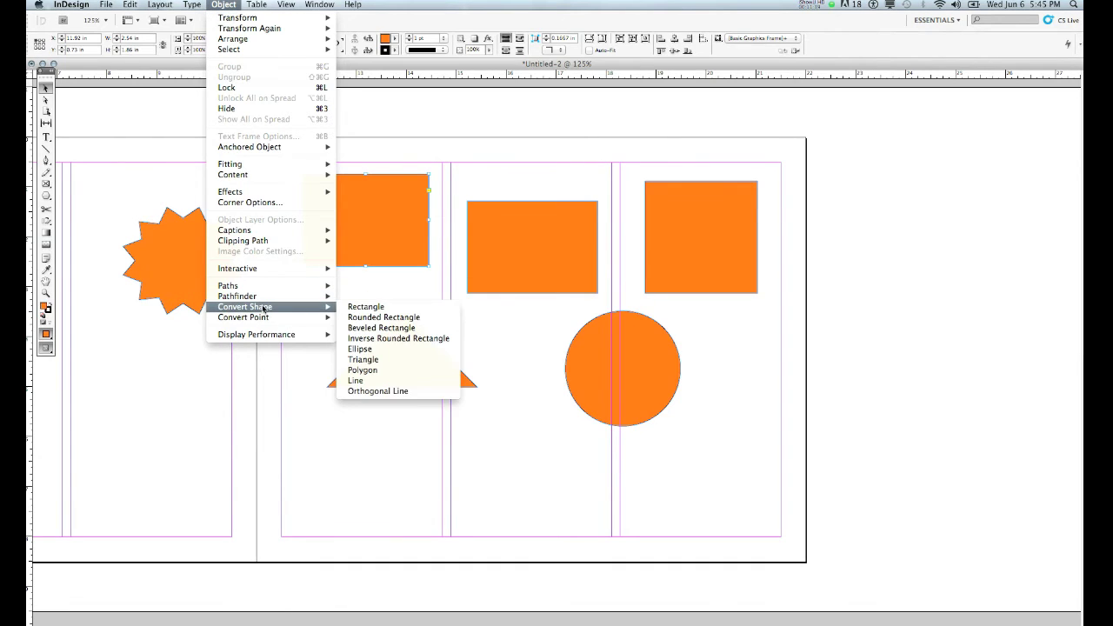
{"action": "left_click", "coordinate": [425, 318]}
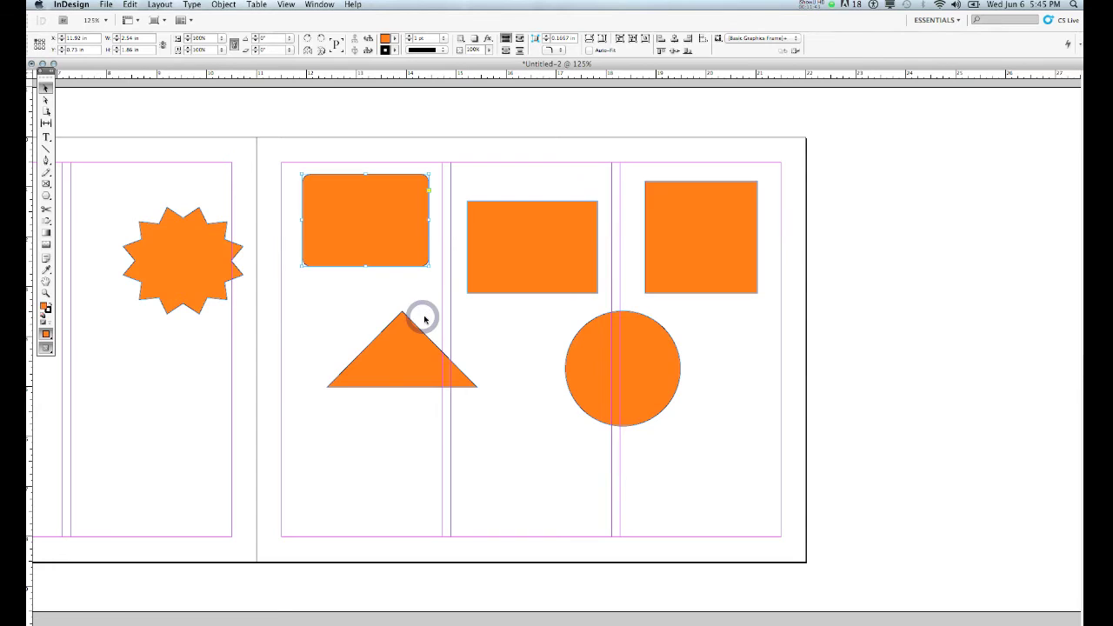
{"action": "left_click", "coordinate": [348, 298]}
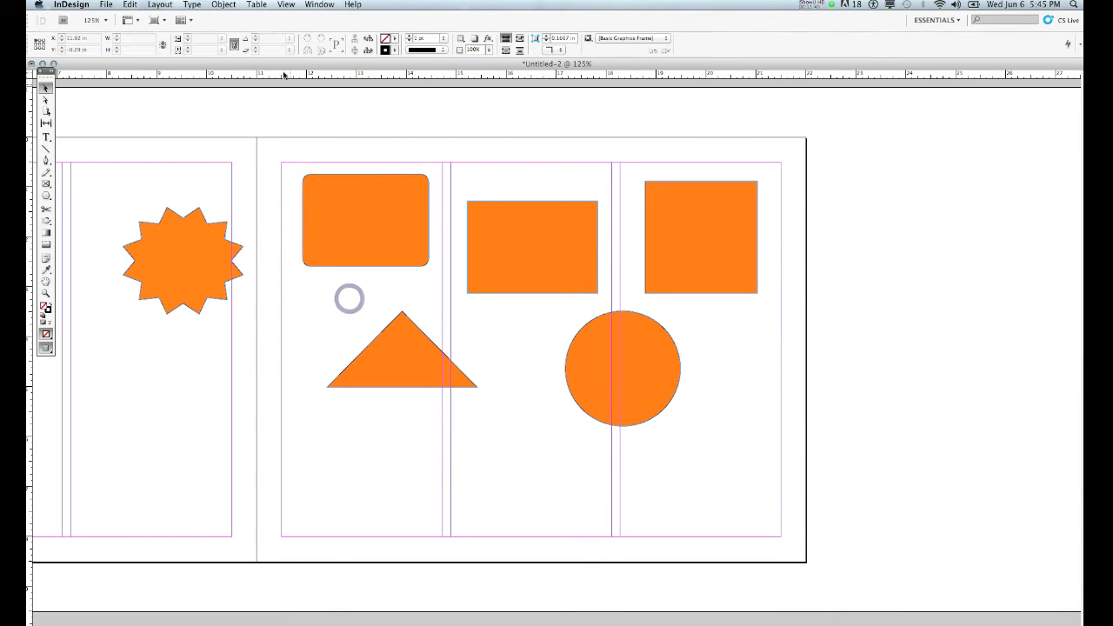
{"action": "left_click", "coordinate": [224, 5]}
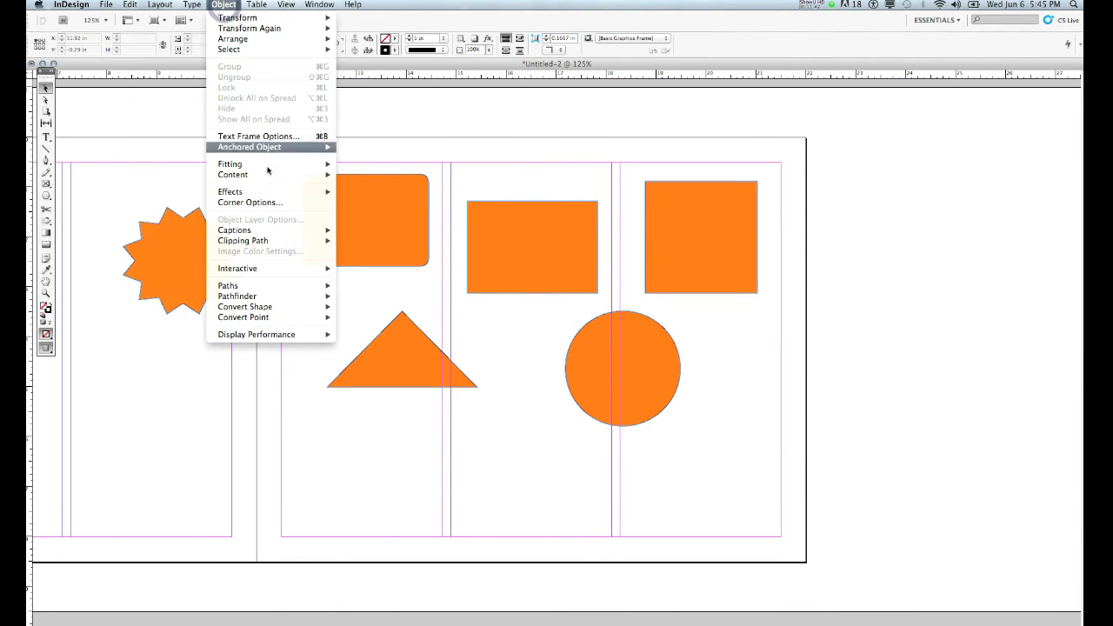
{"action": "mouse_move", "coordinate": [305, 308]}
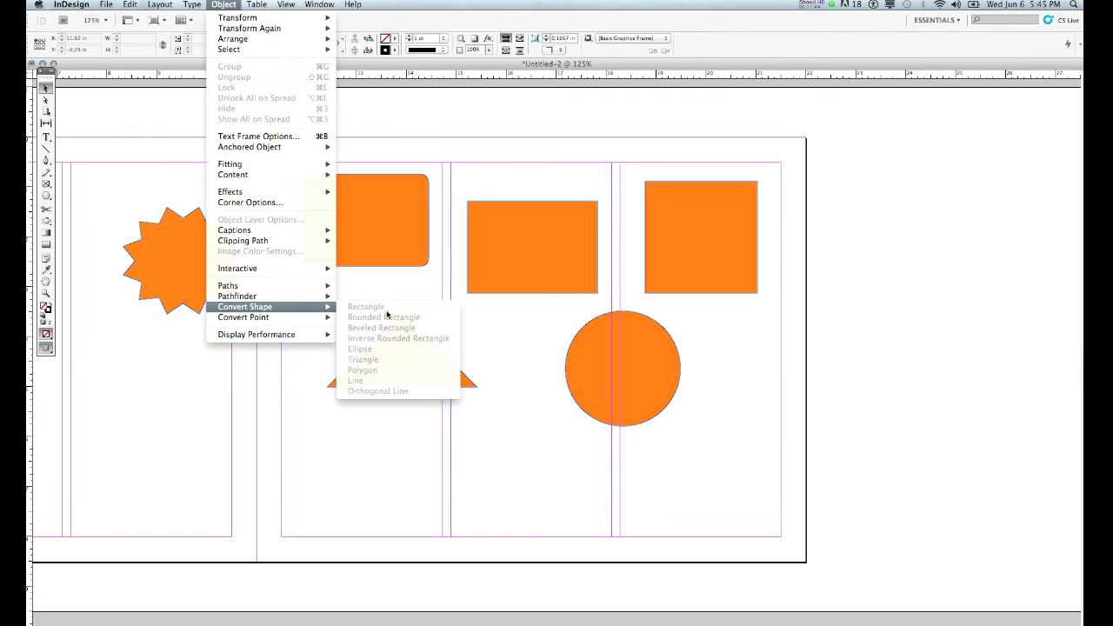
{"action": "left_click", "coordinate": [313, 451]}
- Select all the orange shapes on the spread and delete them
{"action": "left_click", "coordinate": [488, 260]}
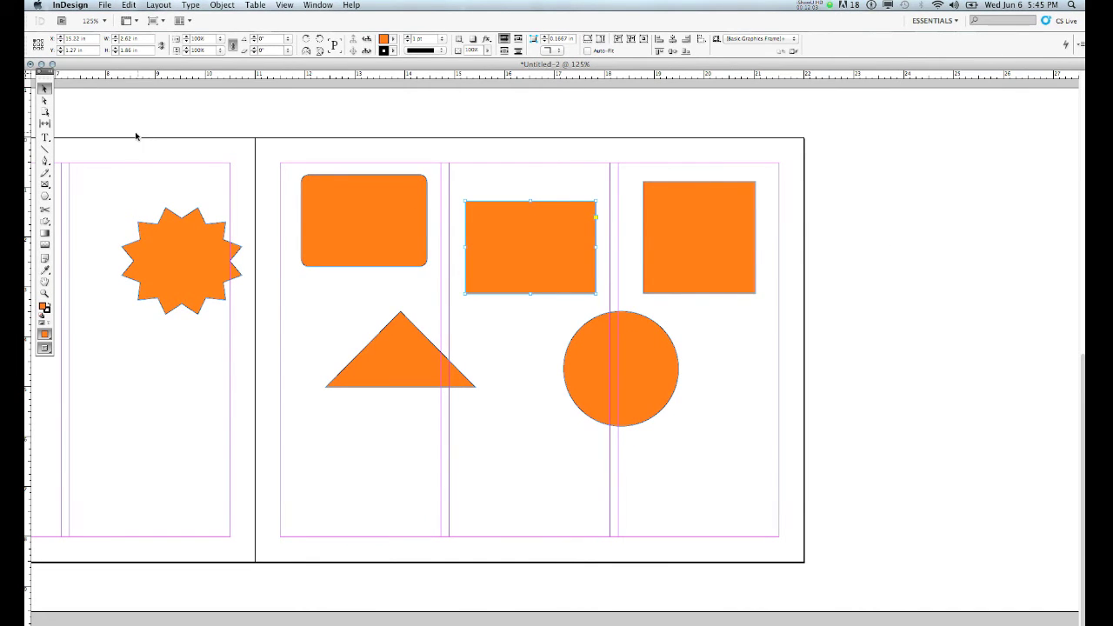
{"action": "left_click_drag", "start_coordinate": [103, 120], "coordinate": [813, 480]}
{"action": "key", "text": "Delete"}
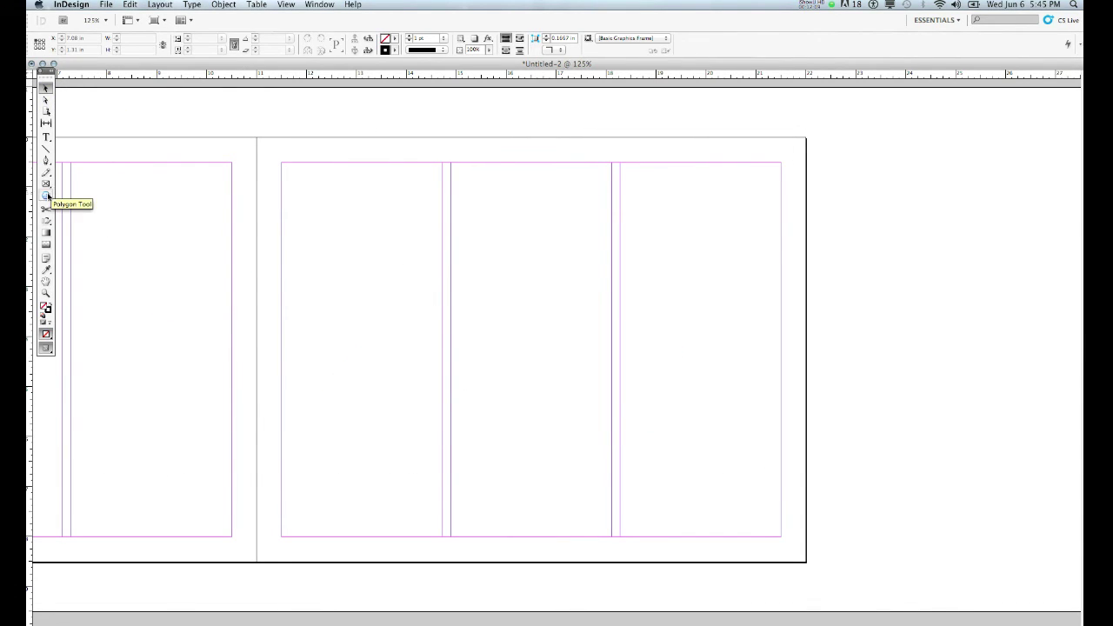
- Draw a circle about 5.62 in across over the three columns and fill it blue, RGB 43, 143, 216
{"action": "left_click_drag", "start_coordinate": [46, 196], "coordinate": [75, 209]}
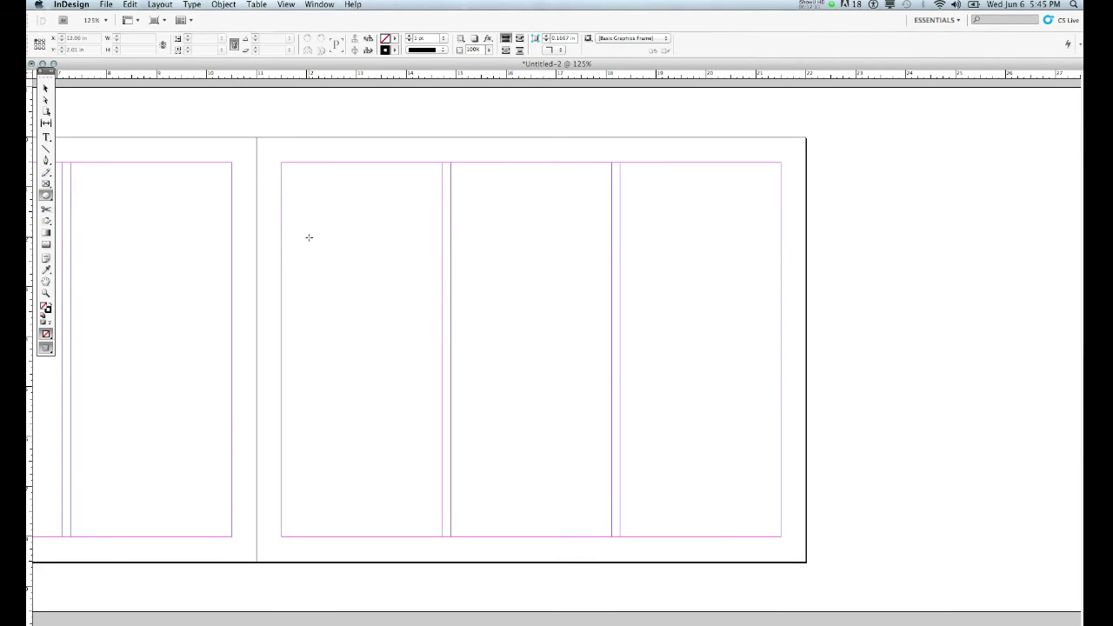
{"action": "left_click_drag", "start_coordinate": [386, 207], "coordinate": [756, 489]}
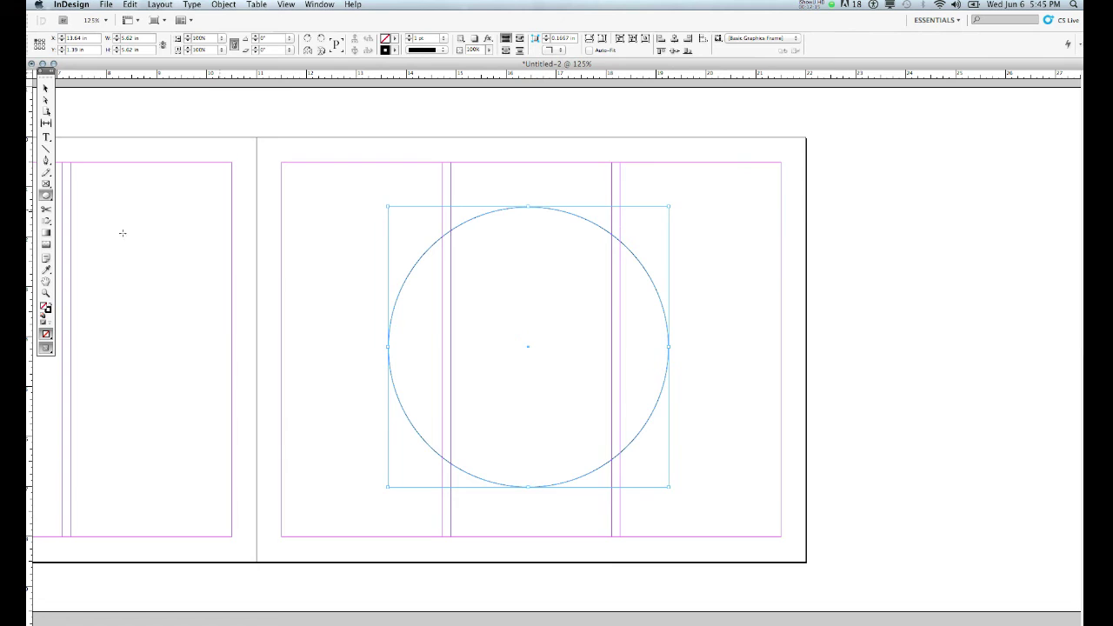
{"action": "double_click", "coordinate": [47, 307]}
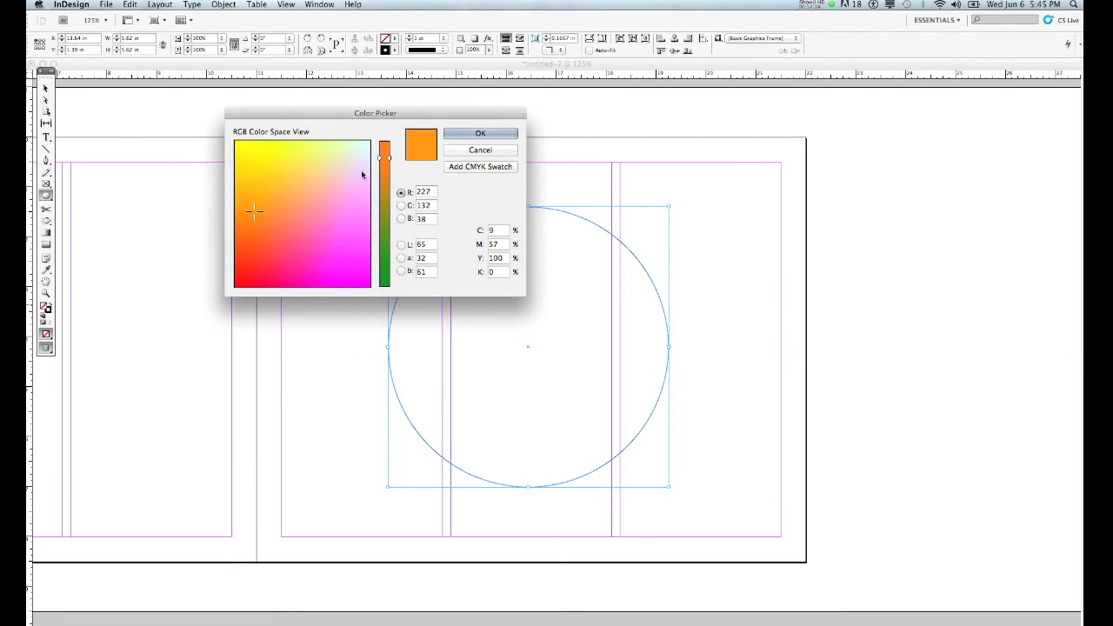
{"action": "left_click_drag", "start_coordinate": [383, 158], "coordinate": [384, 176]}
{"action": "left_click", "coordinate": [316, 266]}
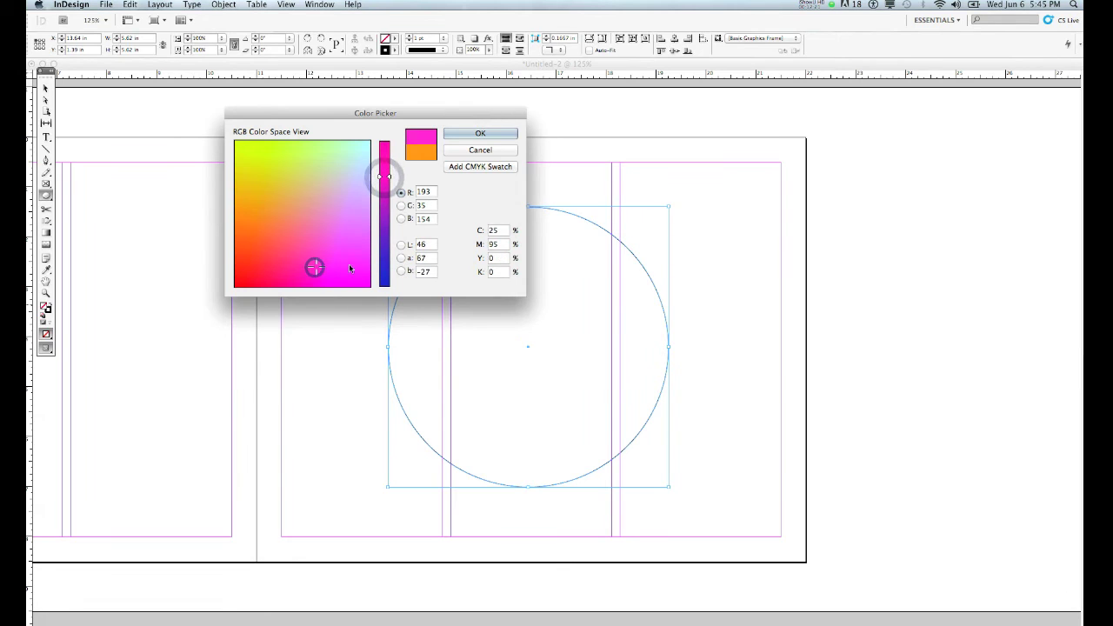
{"action": "left_click", "coordinate": [384, 261]}
{"action": "left_click", "coordinate": [348, 206]}
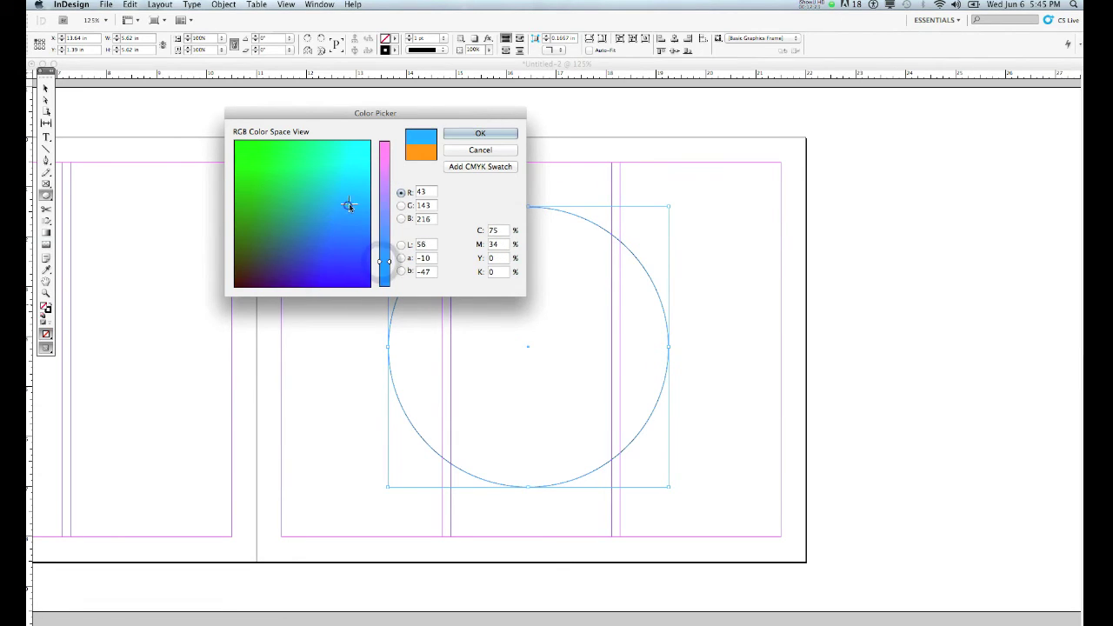
{"action": "left_click", "coordinate": [479, 133]}
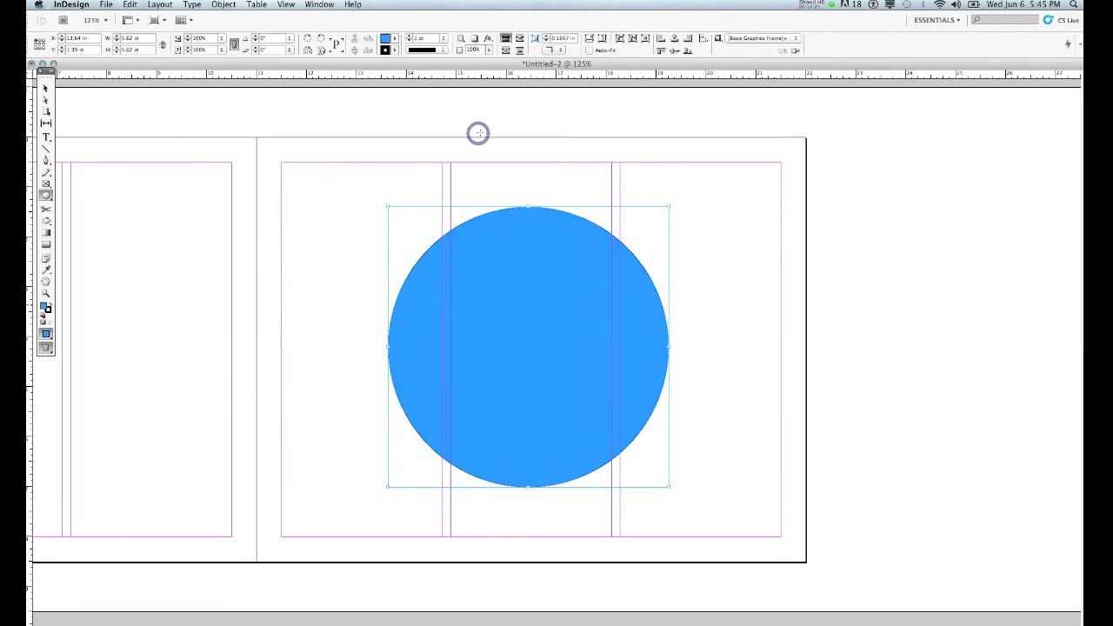
- Set the circle's stroke color to yellow, RGB 221, 203, 88
{"action": "double_click", "coordinate": [49, 311]}
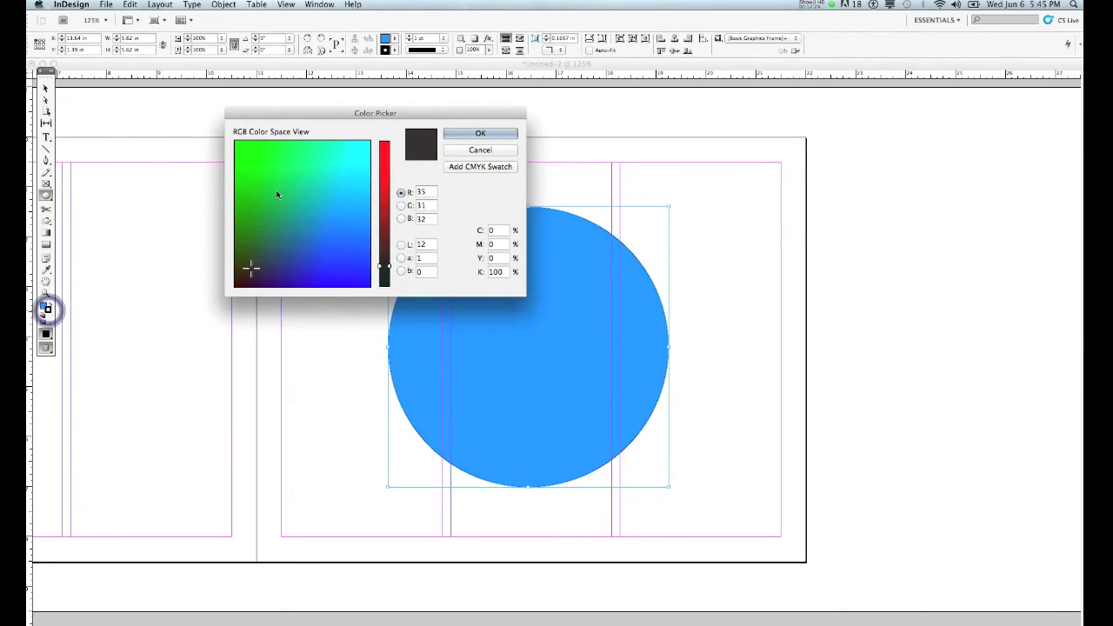
{"action": "left_click", "coordinate": [384, 163]}
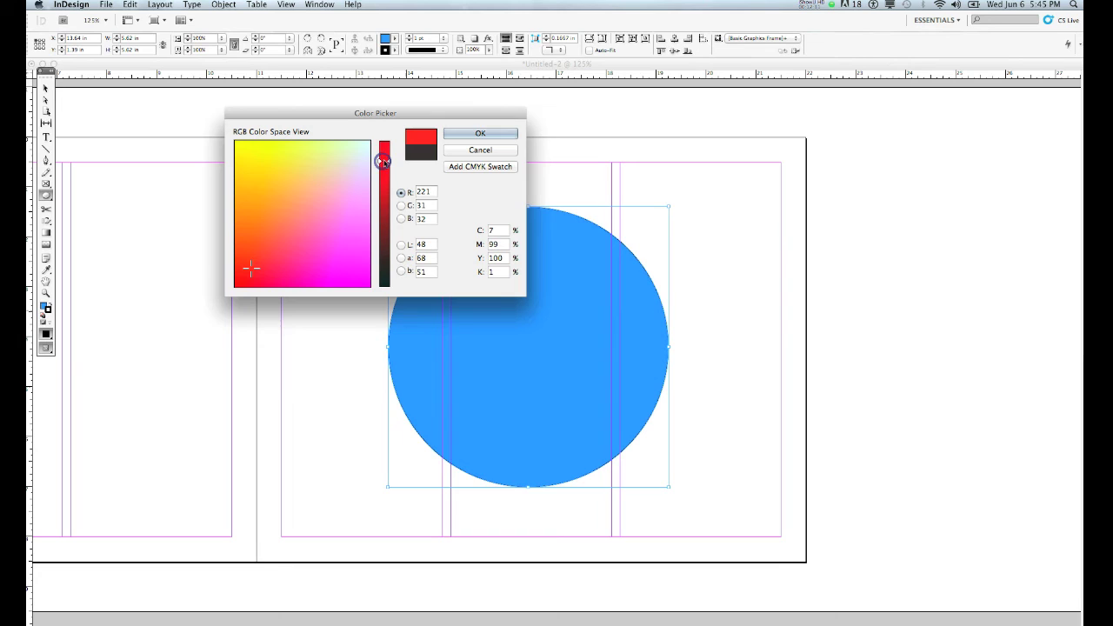
{"action": "left_click", "coordinate": [258, 161]}
{"action": "left_click", "coordinate": [281, 170]}
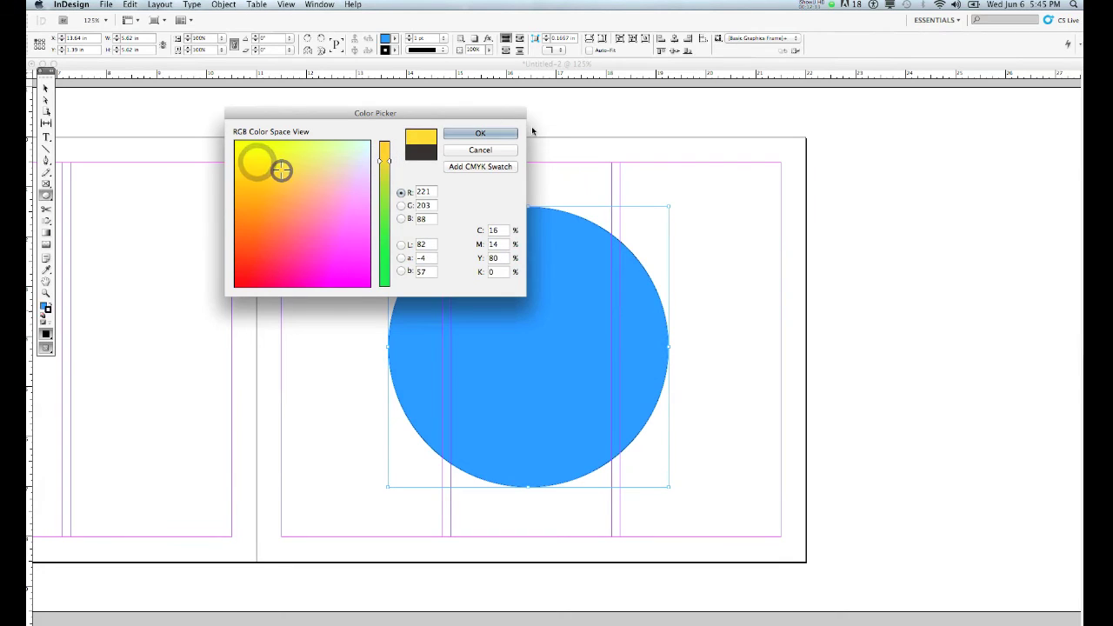
{"action": "left_click", "coordinate": [505, 132]}
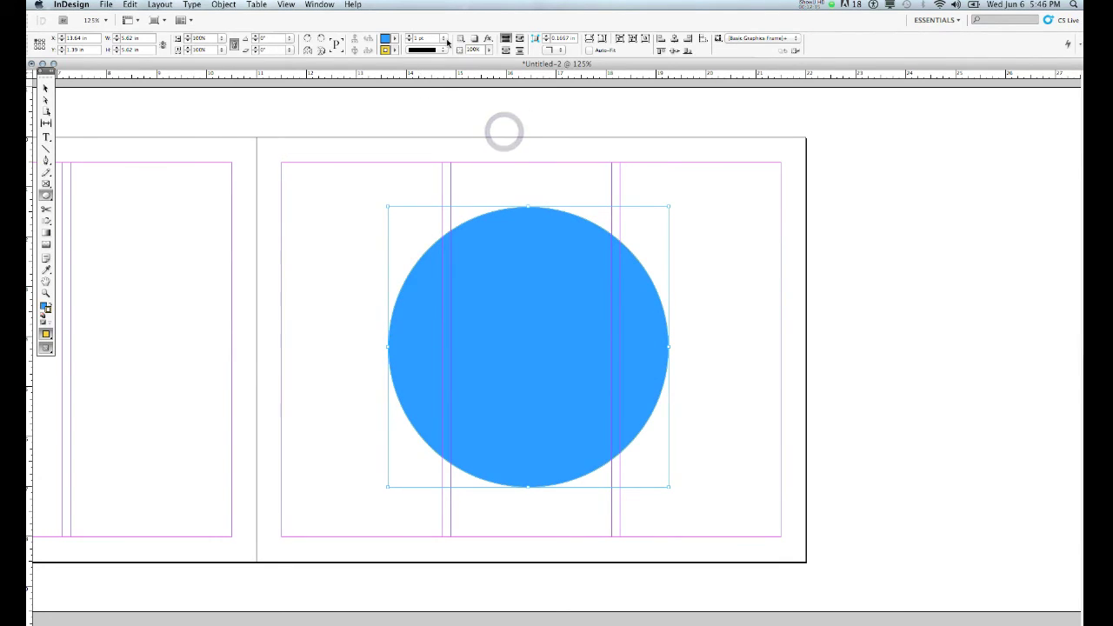
- Try a 10 pt stroke weight on the circle, and set it to 40 pt
{"action": "left_click", "coordinate": [442, 38]}
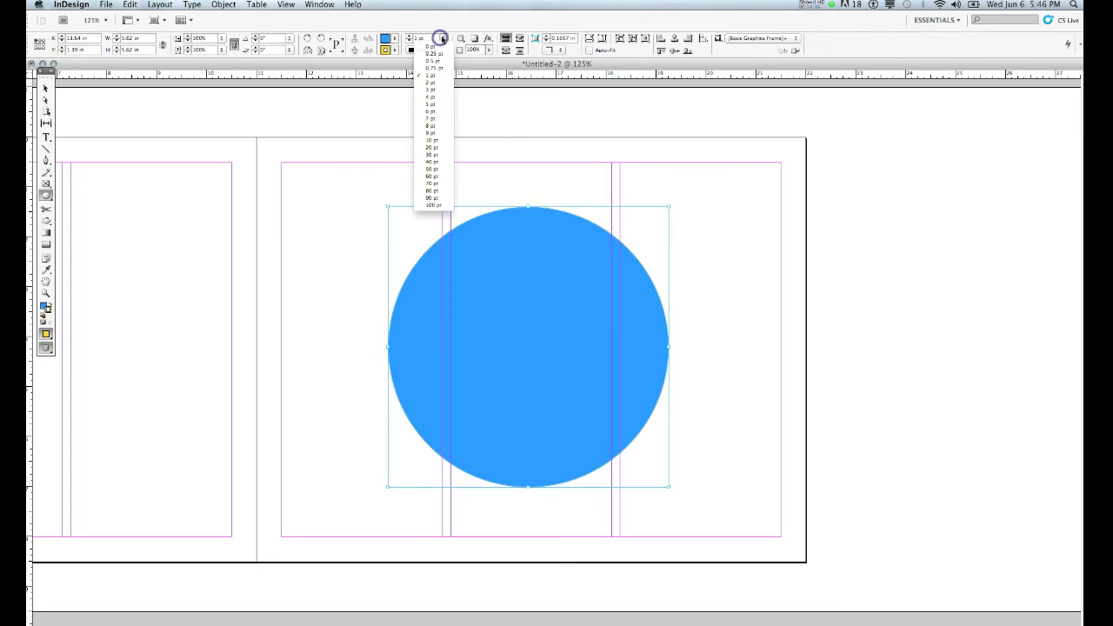
{"action": "left_click", "coordinate": [432, 140]}
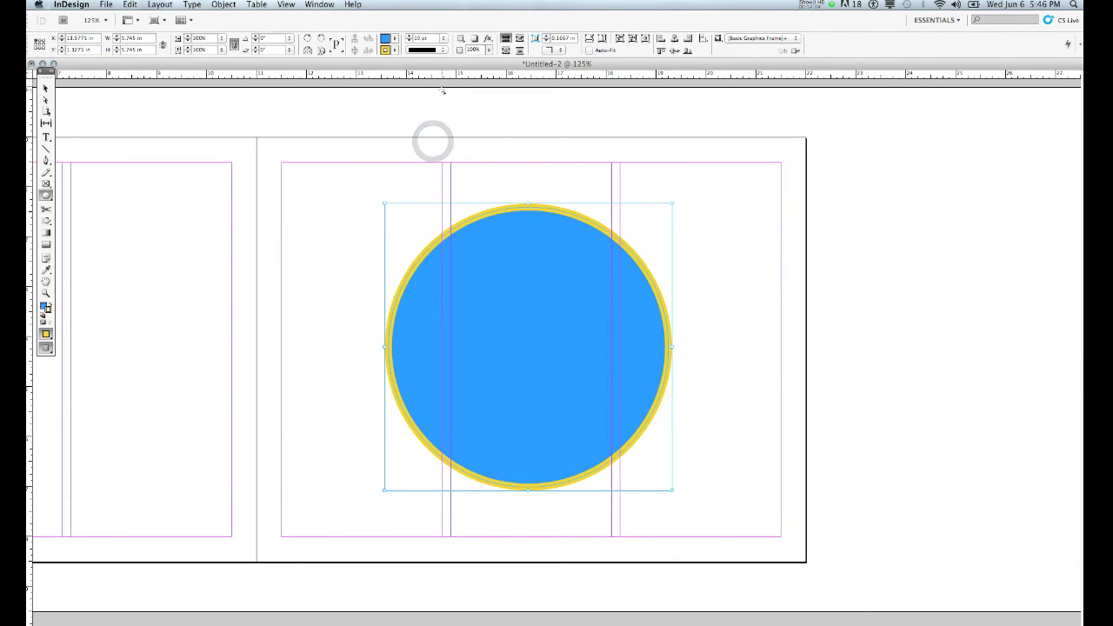
{"action": "left_click", "coordinate": [445, 39]}
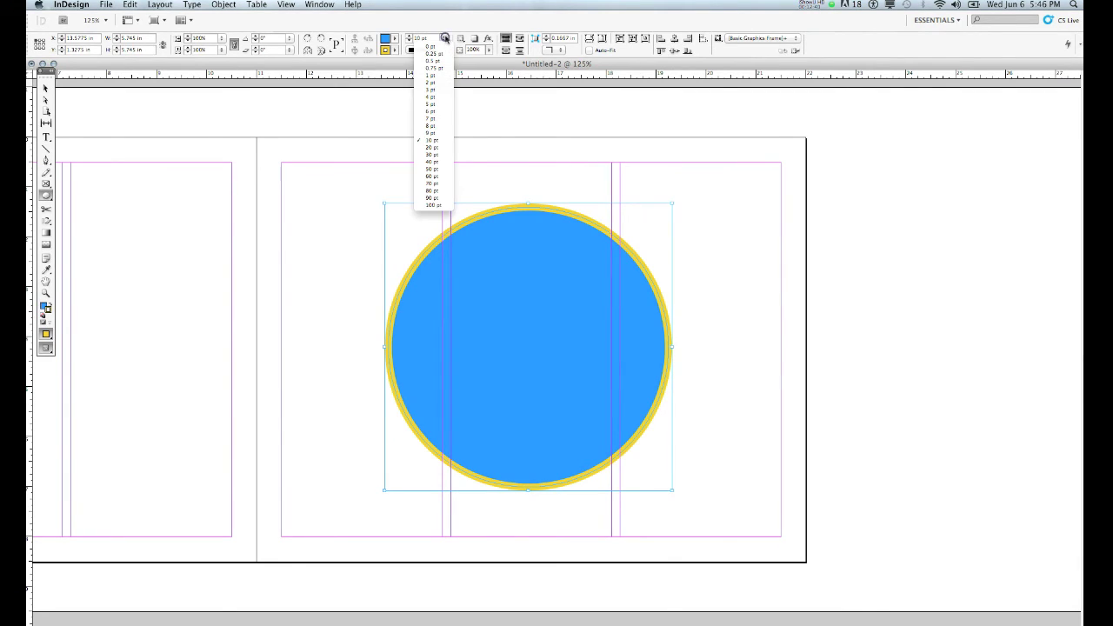
{"action": "left_click", "coordinate": [434, 161]}
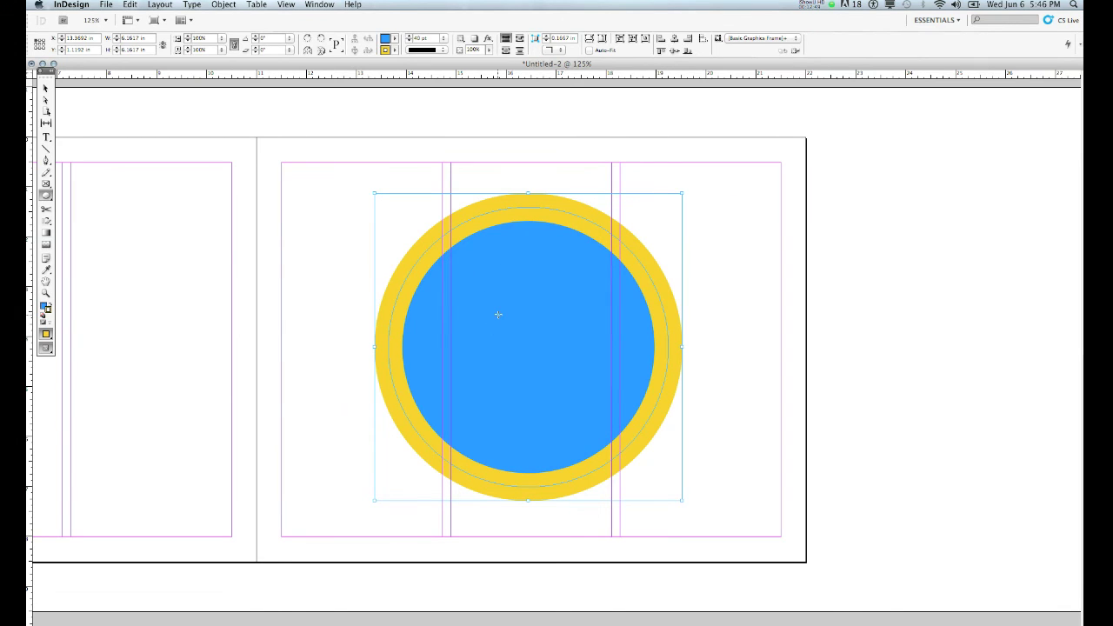
- Try the Wavy, Dotted and Triple stroke types on the circle, and settle on Thick - Thin - Thick
{"action": "left_click", "coordinate": [442, 52]}
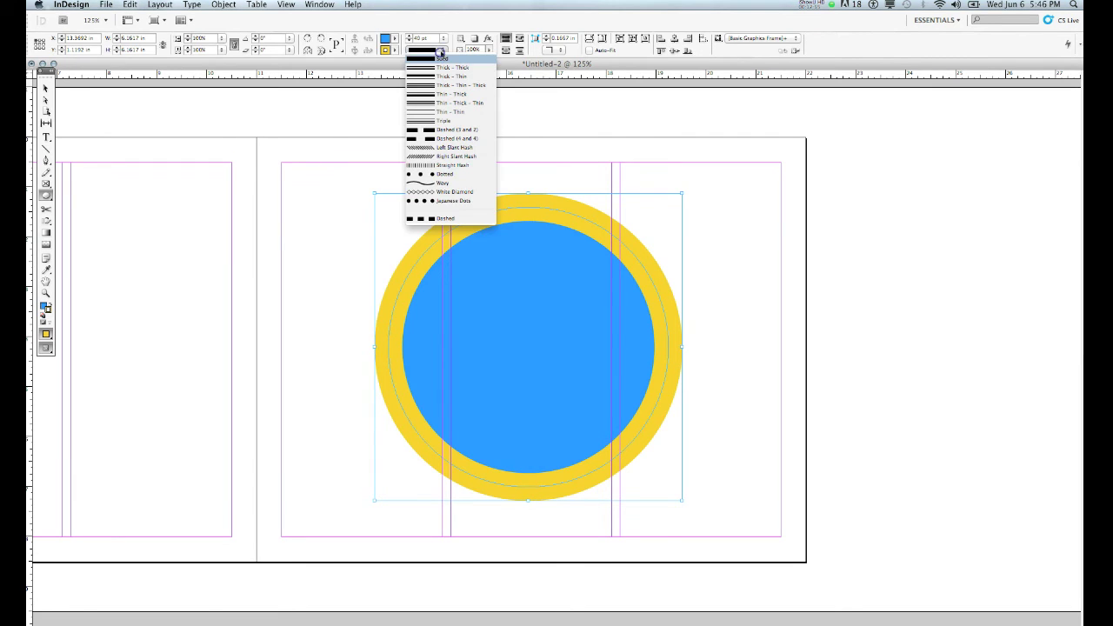
{"action": "left_click", "coordinate": [451, 183]}
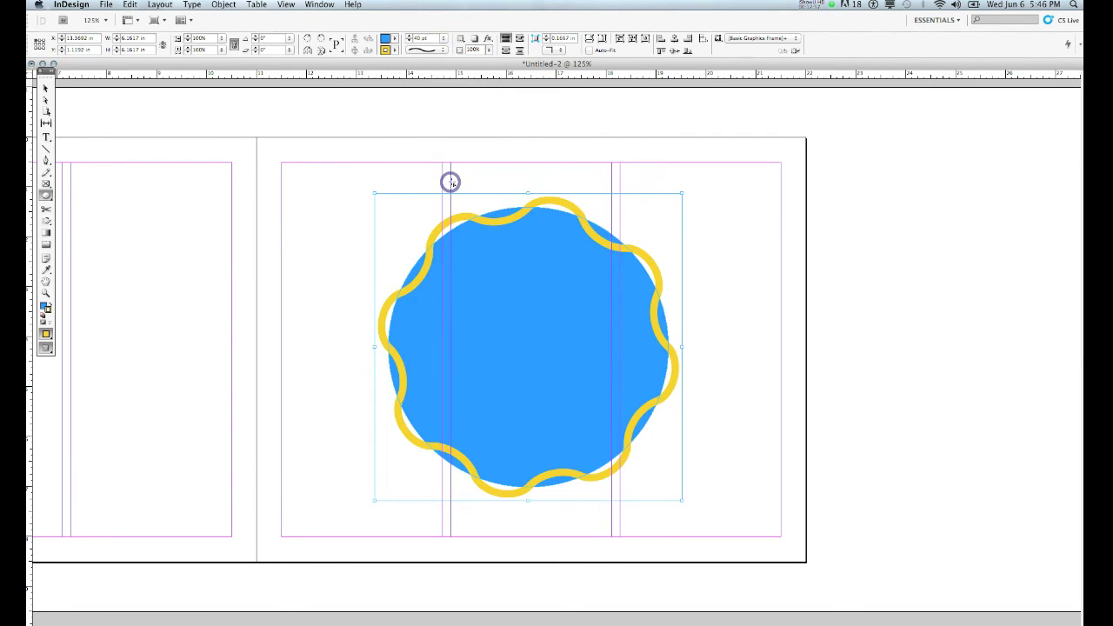
{"action": "left_click", "coordinate": [443, 52]}
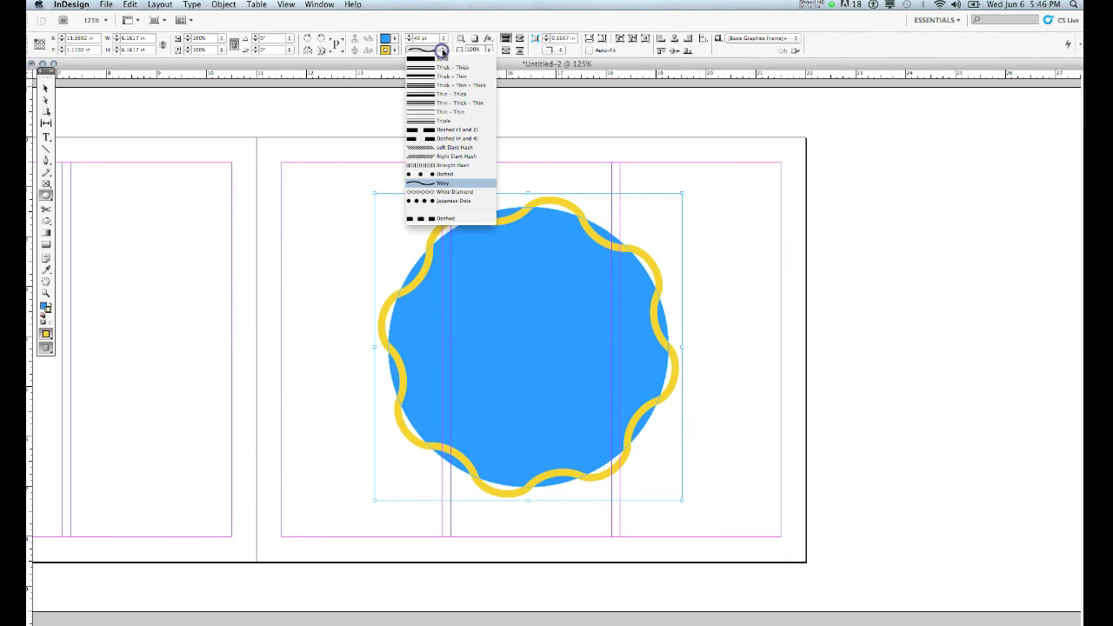
{"action": "left_click", "coordinate": [444, 171]}
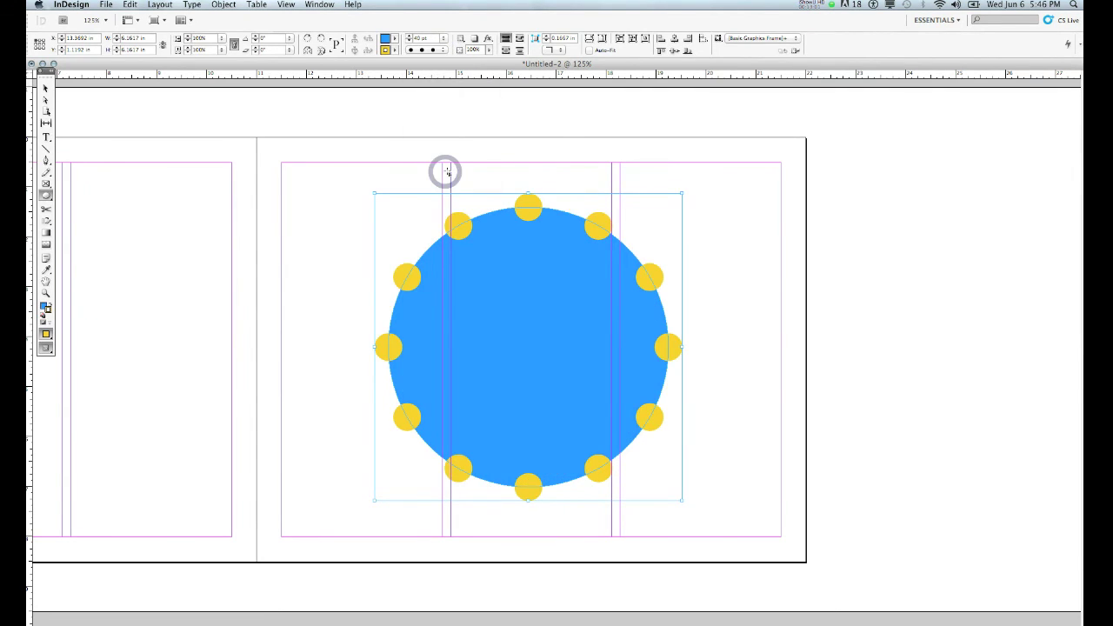
{"action": "left_click", "coordinate": [443, 50]}
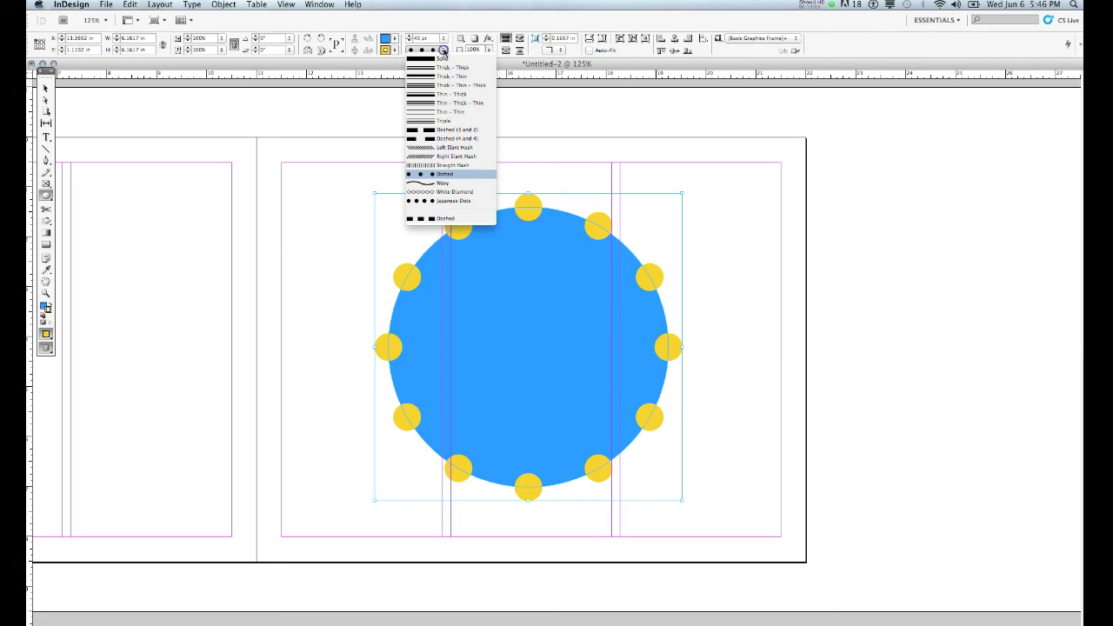
{"action": "left_click", "coordinate": [444, 114]}
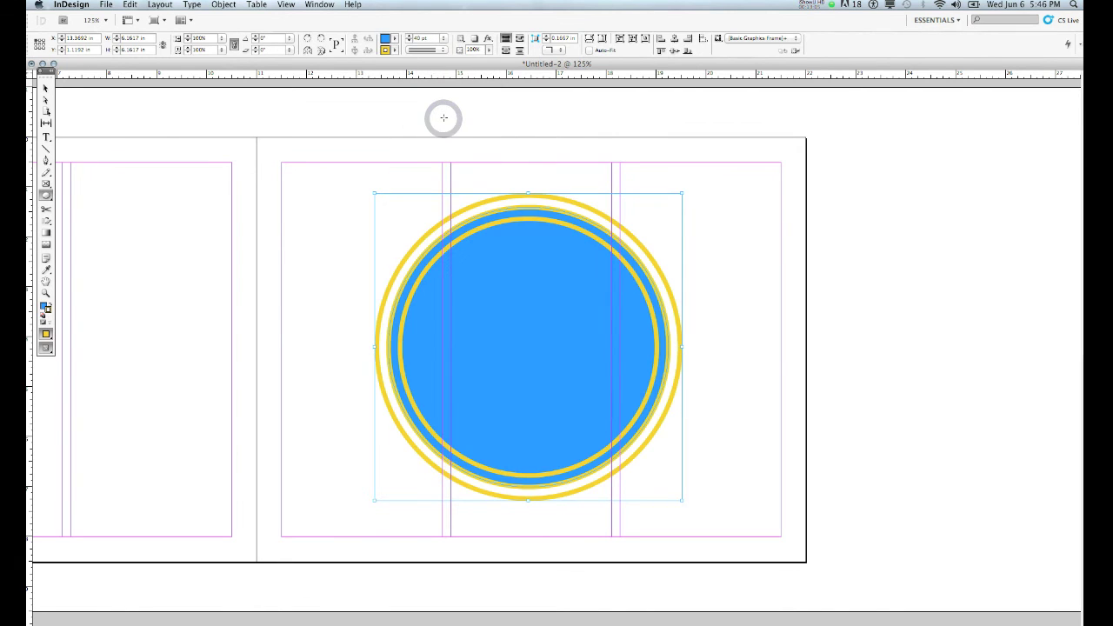
{"action": "left_click", "coordinate": [447, 49]}
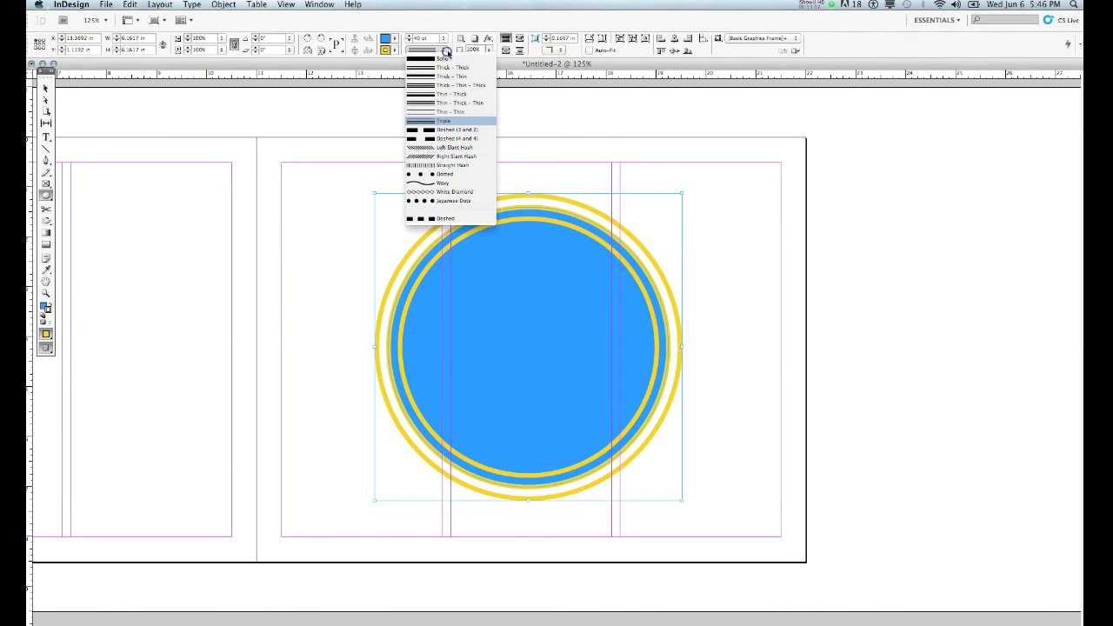
{"action": "left_click", "coordinate": [447, 85]}
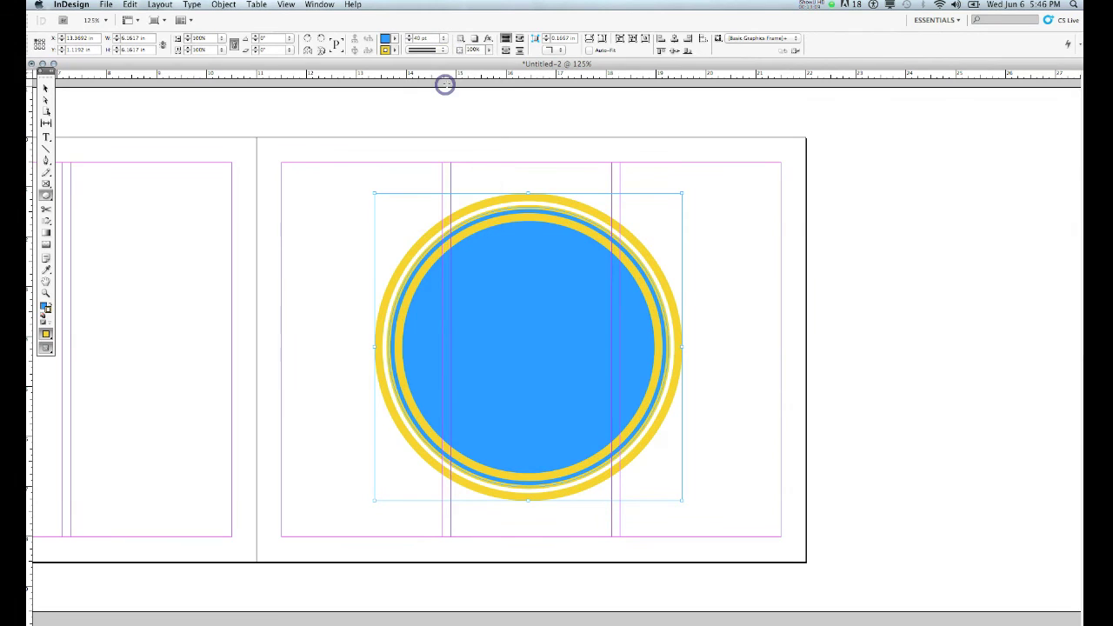
- Bring up the full stroke settings beside the circle, examine the cap, join, alignment and gap options, and close them
{"action": "left_click", "coordinate": [320, 4]}
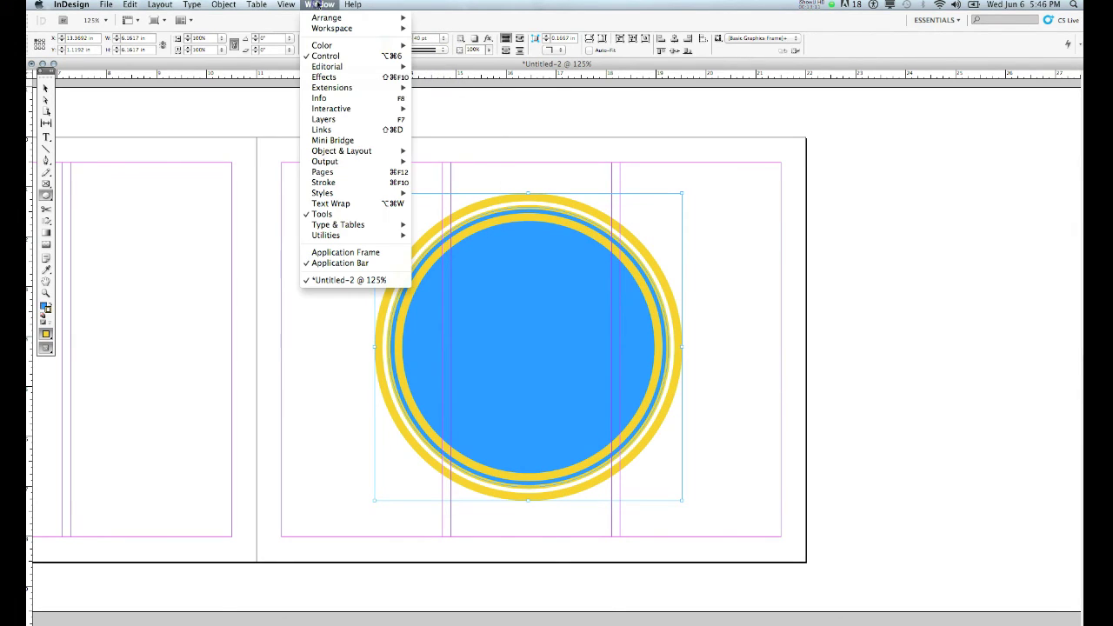
{"action": "left_click", "coordinate": [347, 185]}
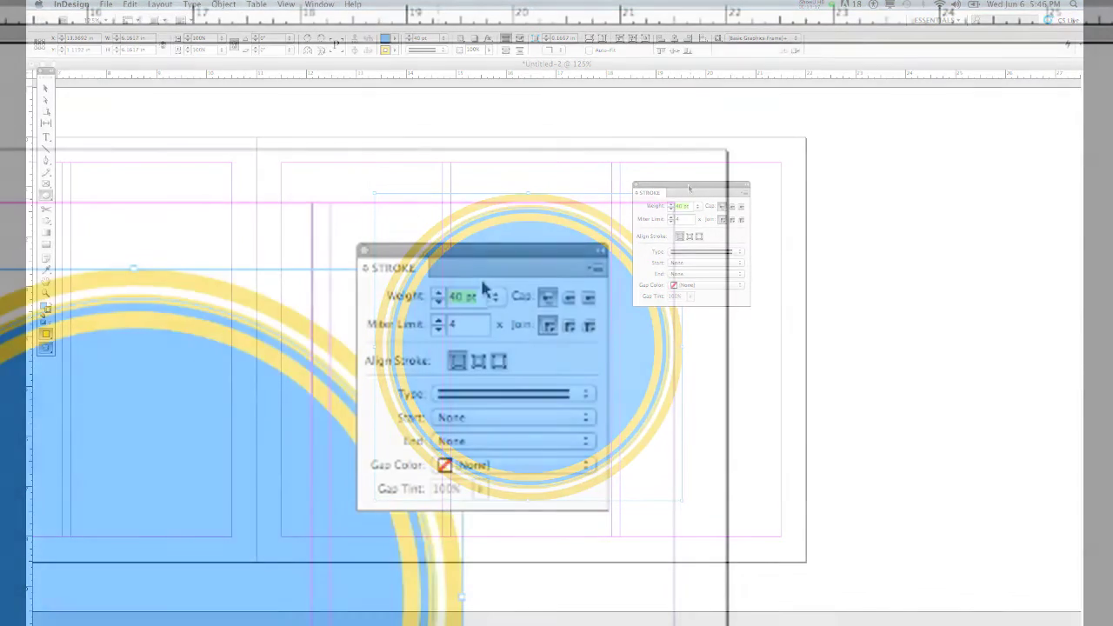
{"action": "mouse_move", "coordinate": [478, 251]}
{"action": "left_mouse_down"}
{"action": "mouse_move", "coordinate": [547, 241]}
{"action": "mouse_move", "coordinate": [587, 182]}
{"action": "left_mouse_up"}
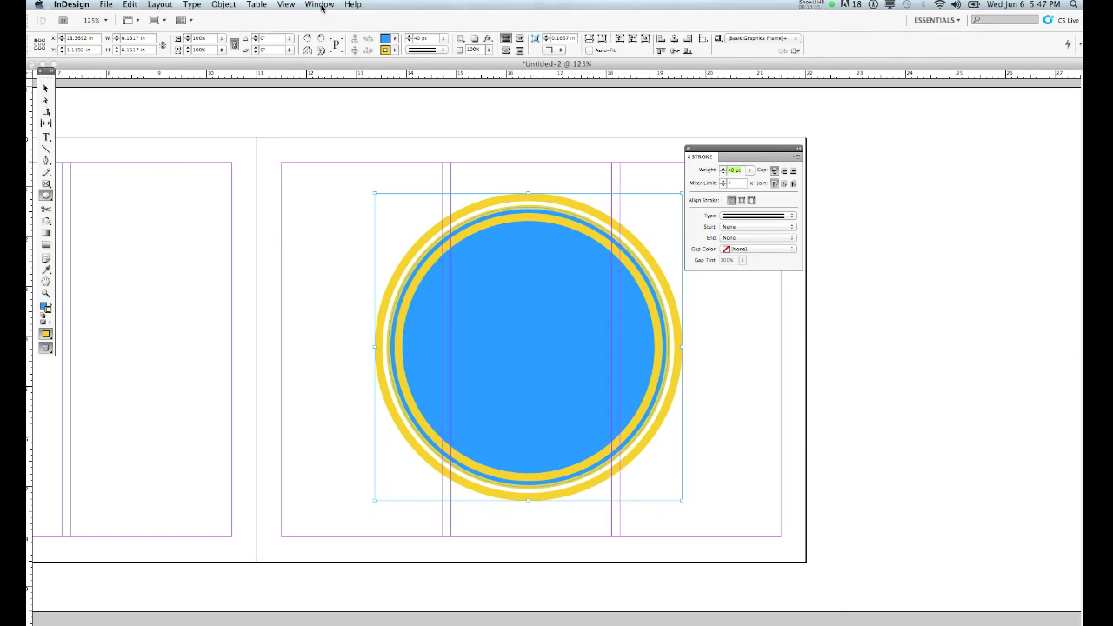
{"action": "left_click", "coordinate": [319, 5]}
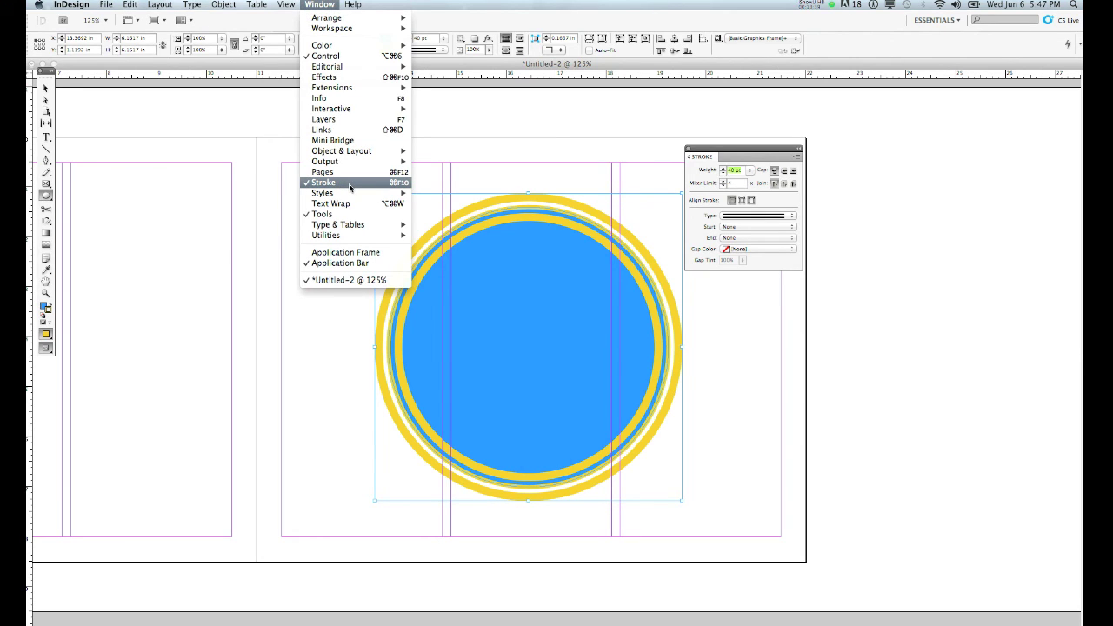
{"action": "left_click", "coordinate": [691, 152]}
{"action": "left_click", "coordinate": [690, 150]}
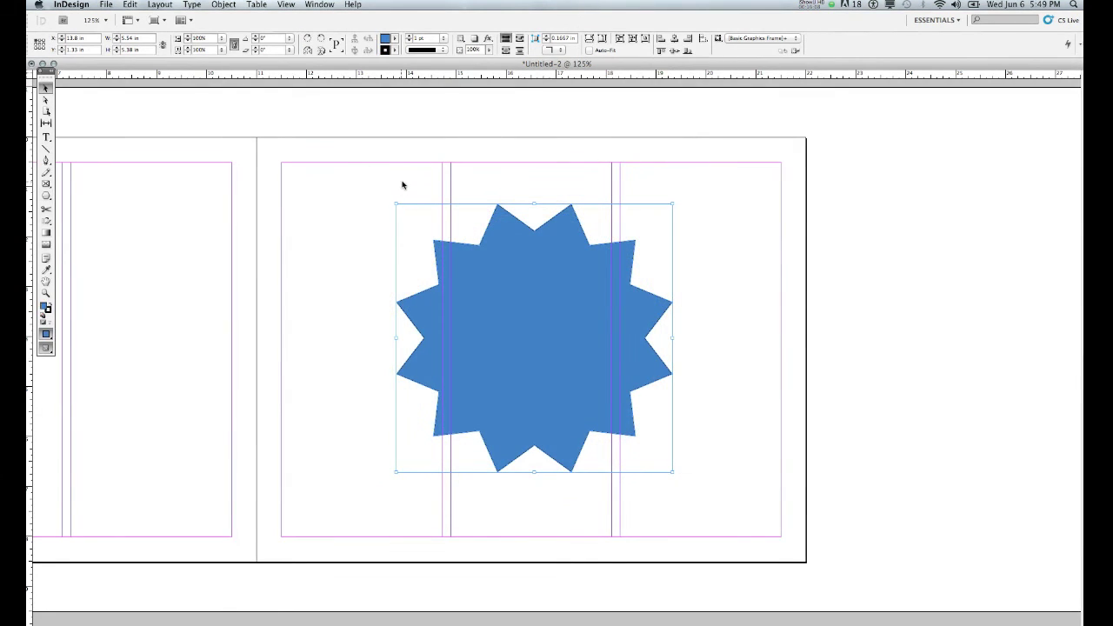
- Select the blue starburst and reduce its object opacity to 49% with the Transparency effect
{"action": "left_click", "coordinate": [401, 184]}
{"action": "left_click", "coordinate": [517, 285]}
{"action": "left_click", "coordinate": [222, 5]}
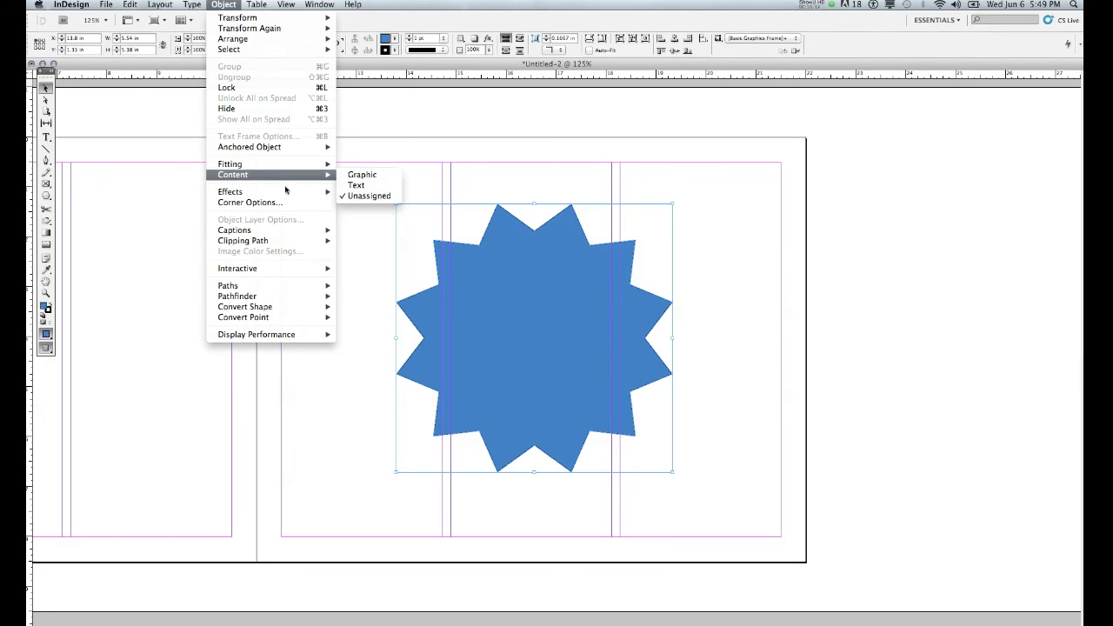
{"action": "mouse_move", "coordinate": [287, 193]}
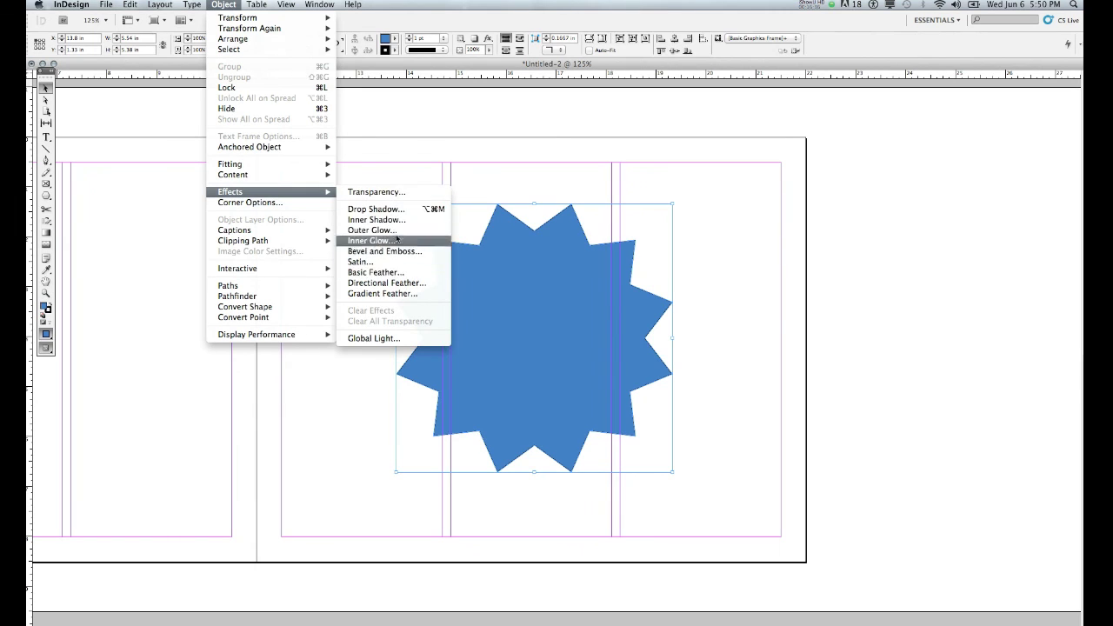
{"action": "left_click", "coordinate": [395, 192]}
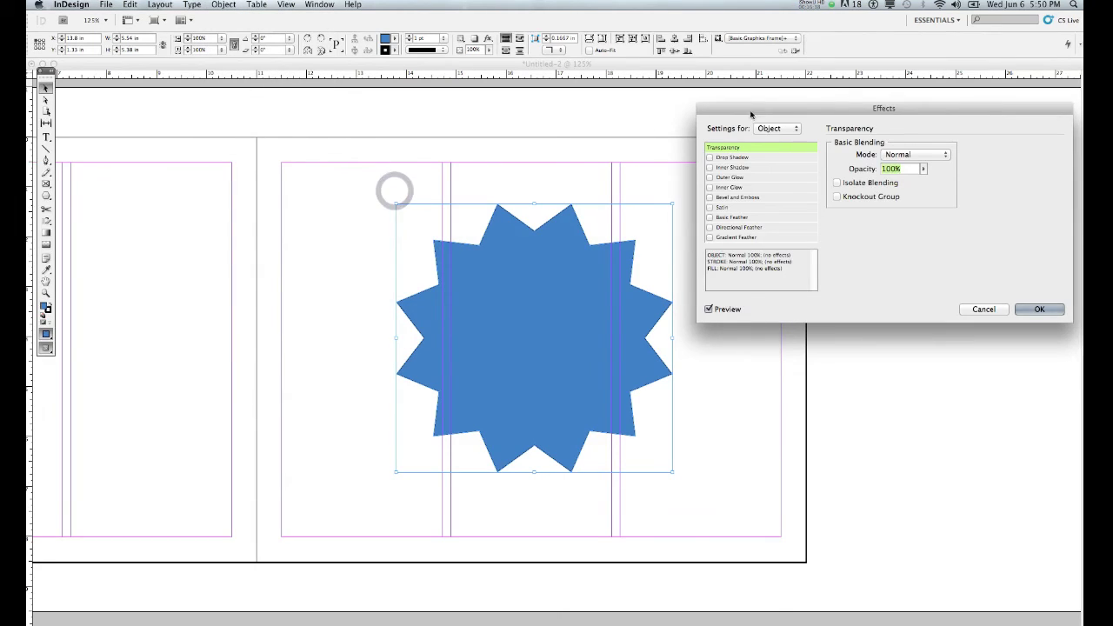
{"action": "left_click_drag", "start_coordinate": [765, 108], "coordinate": [762, 206]}
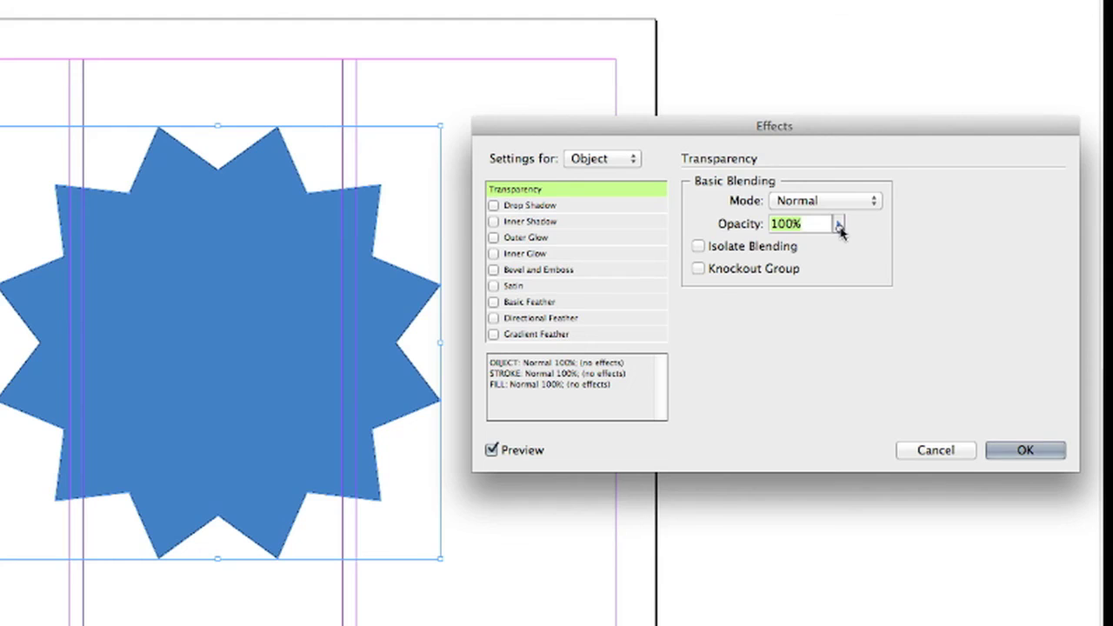
{"action": "left_click_drag", "start_coordinate": [838, 225], "coordinate": [794, 249]}
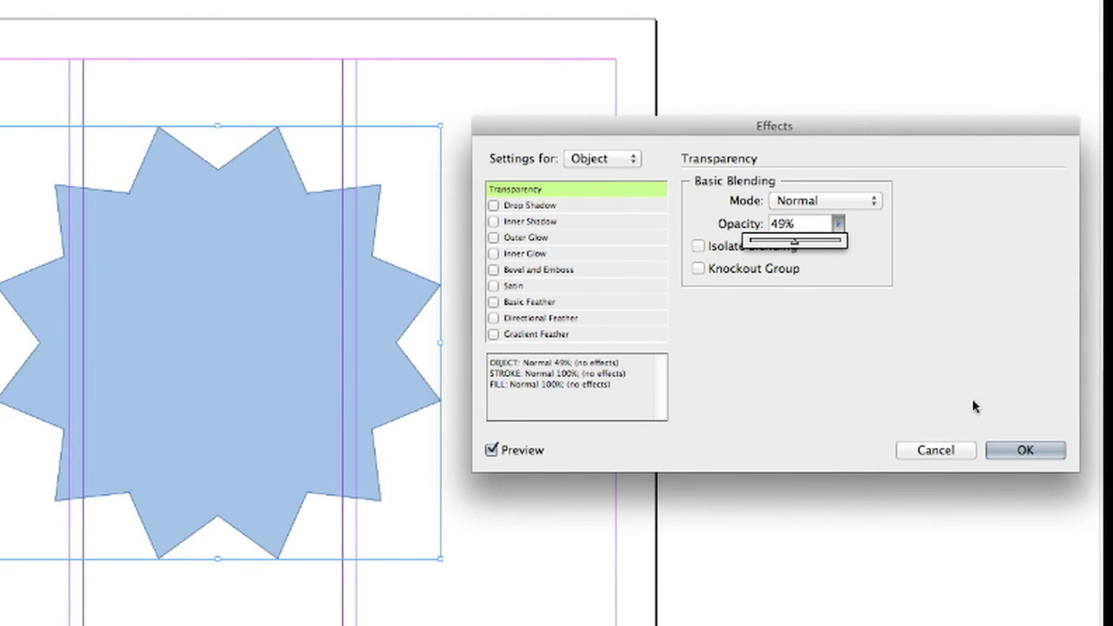
- Add the Drop Shadow, Bevel and Emboss and Basic Feather effects to the starburst, and apply them
{"action": "left_click", "coordinate": [493, 206]}
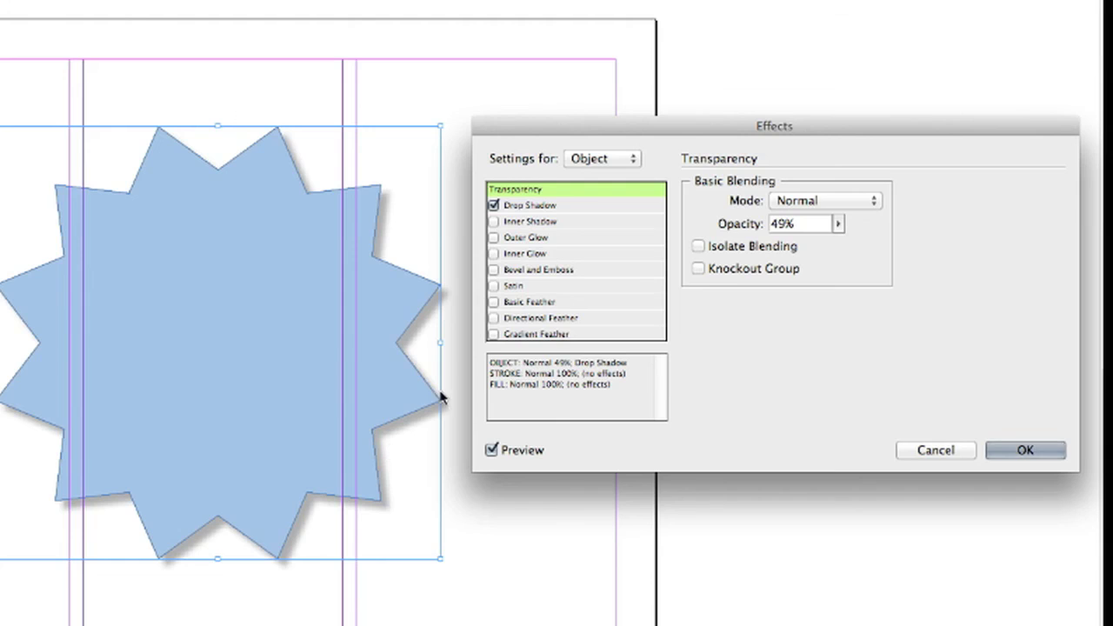
{"action": "left_click", "coordinate": [495, 270]}
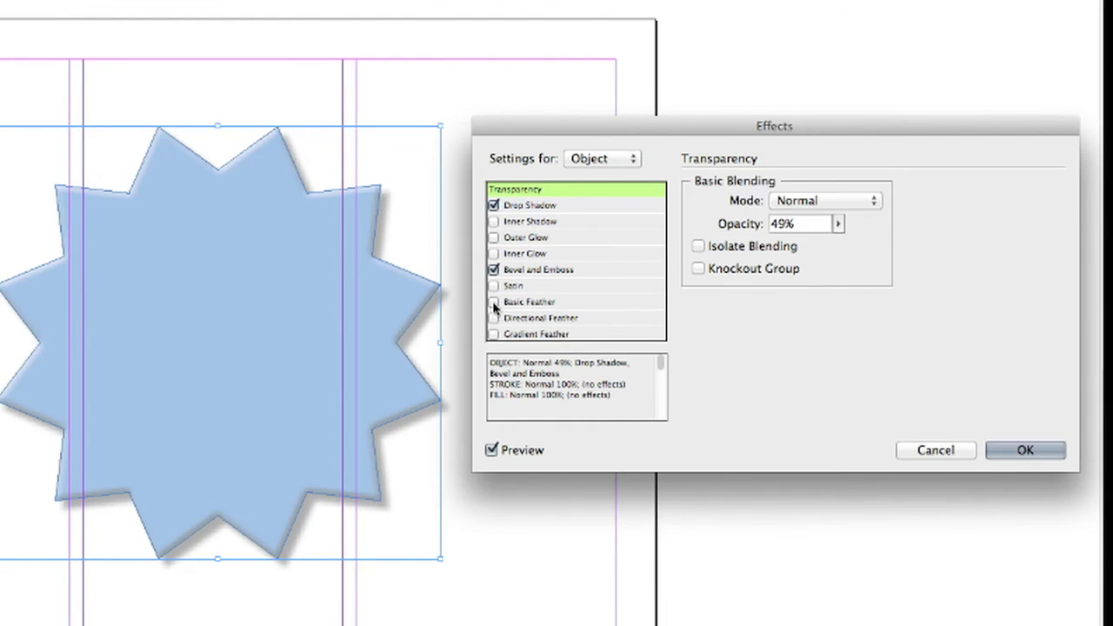
{"action": "left_click", "coordinate": [493, 303]}
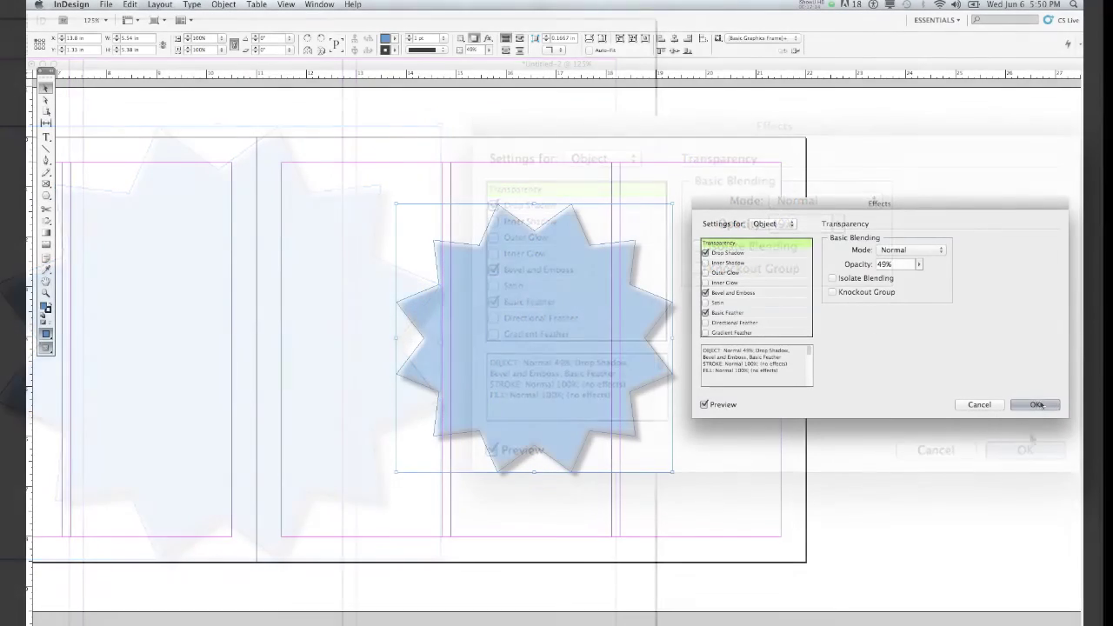
{"action": "left_click", "coordinate": [1025, 449]}
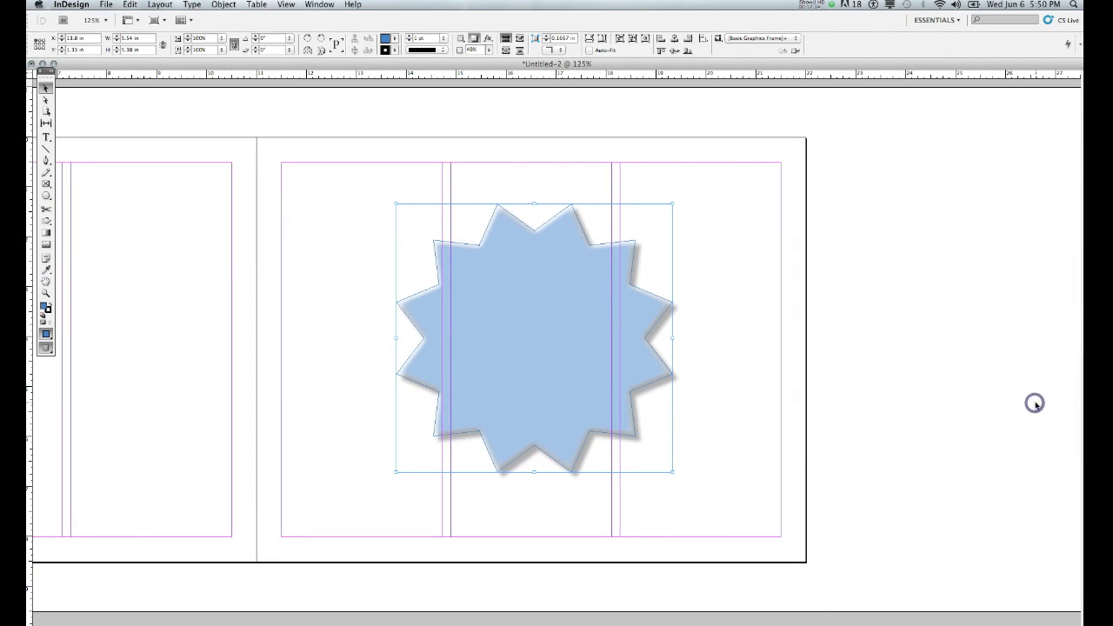
{"action": "left_click", "coordinate": [759, 306]}
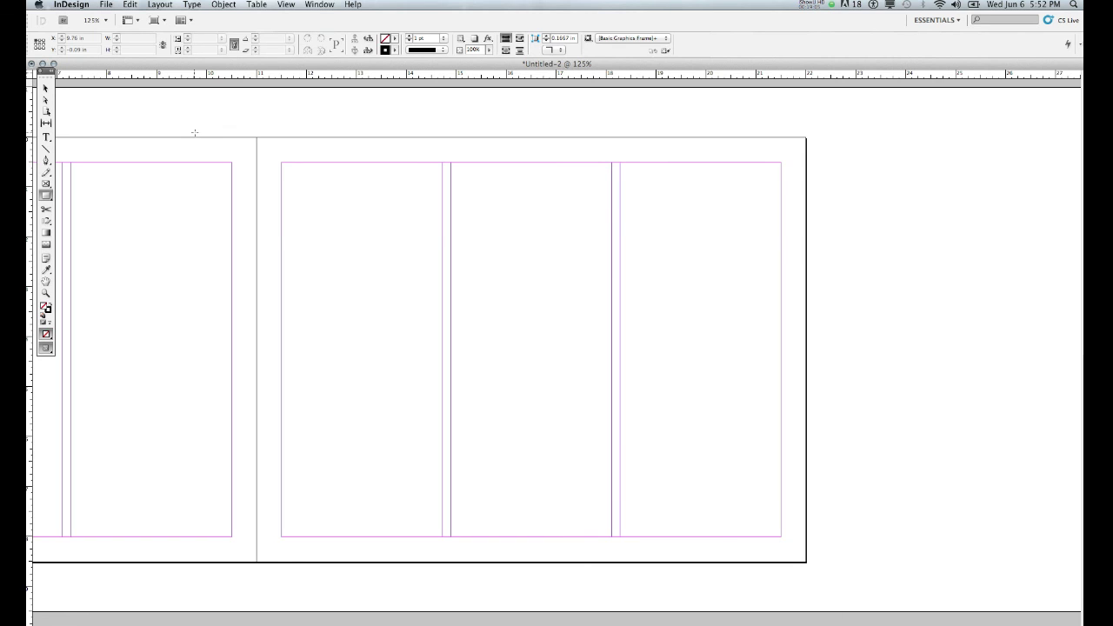
{"action": "left_click", "coordinate": [324, 6]}
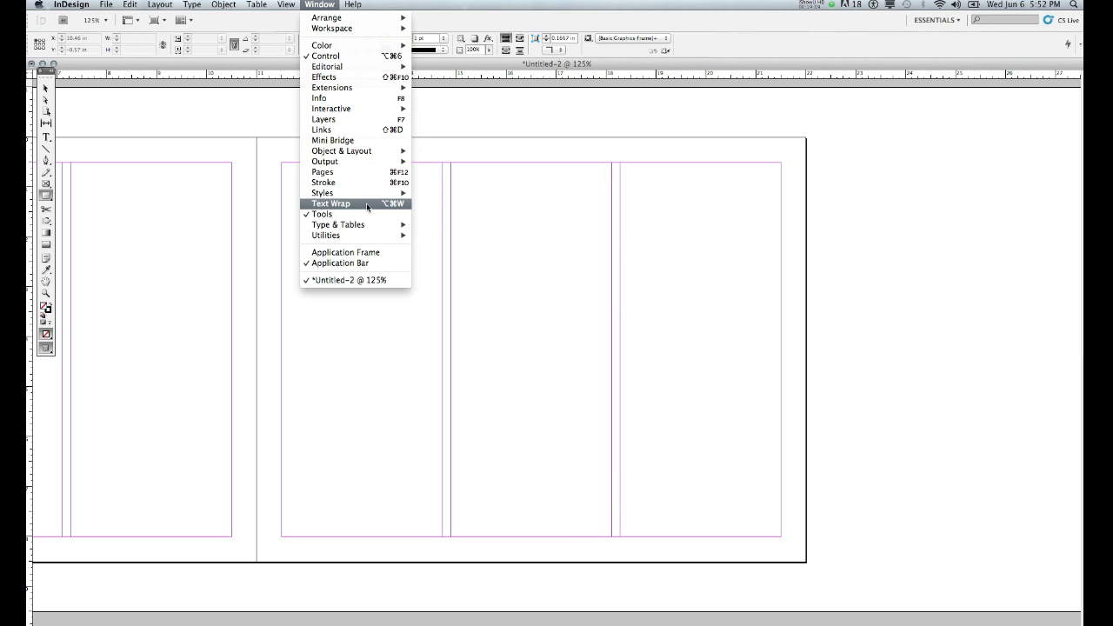
{"action": "left_click", "coordinate": [270, 108]}
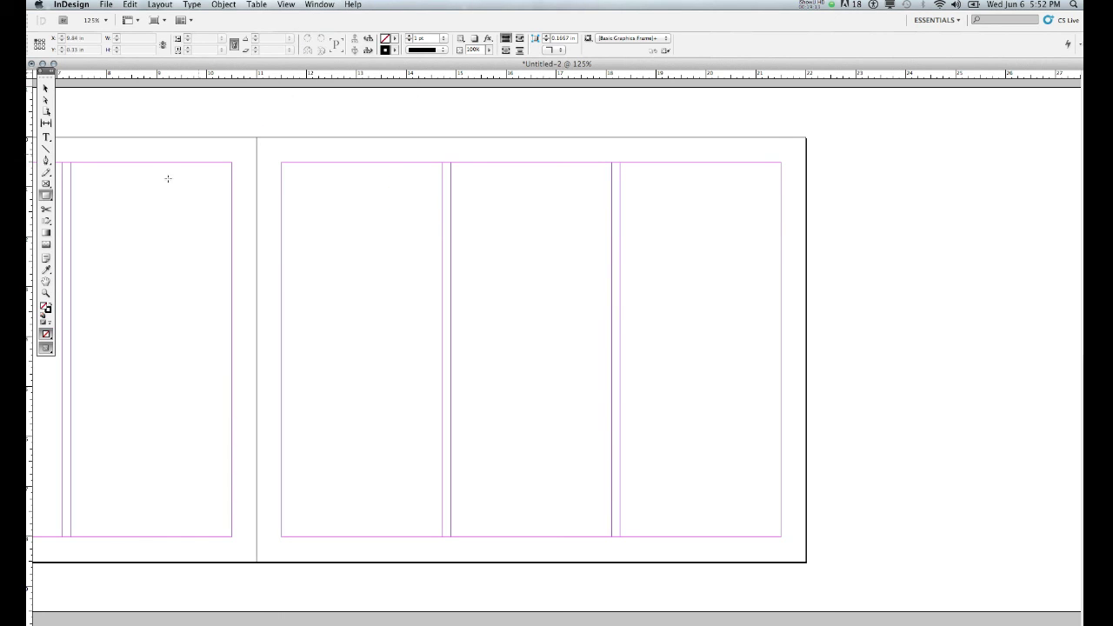